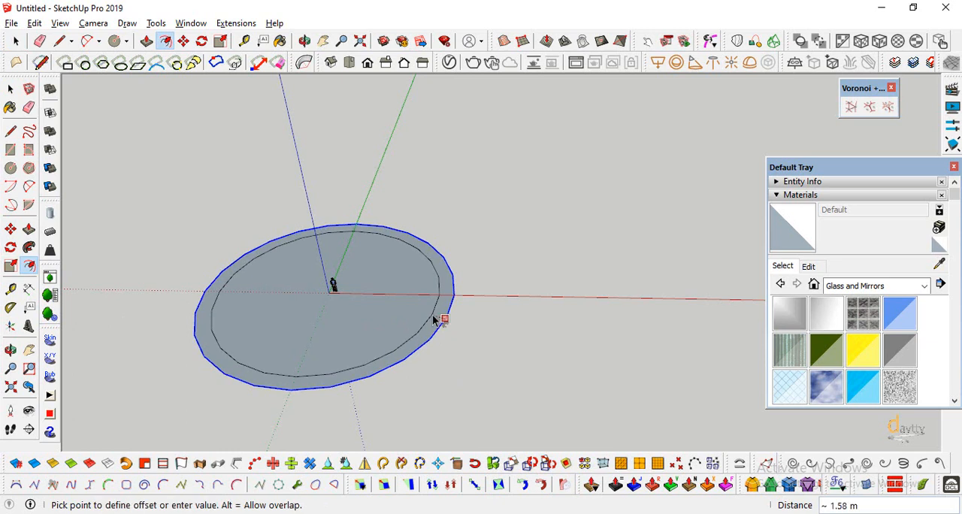
Offset the circle's edge inward by 1 m.
left_click(438, 321)
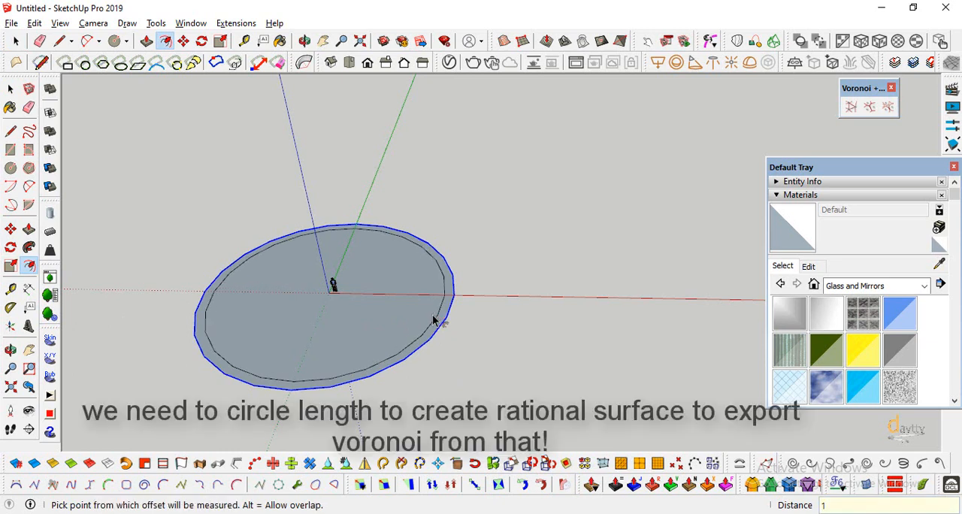
key("space")
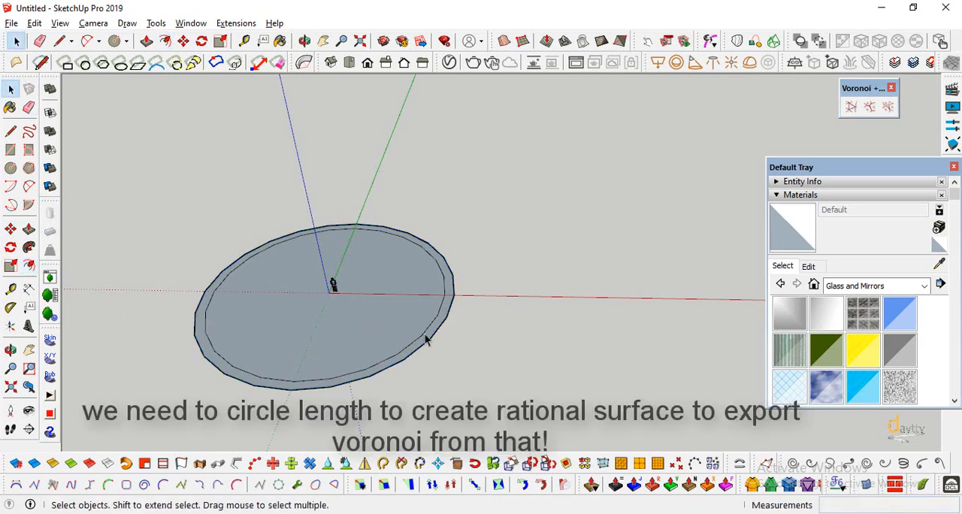
Check the circumference of the inner circle in its entity information.
left_click(426, 340)
left_click(820, 196)
left_click(803, 182)
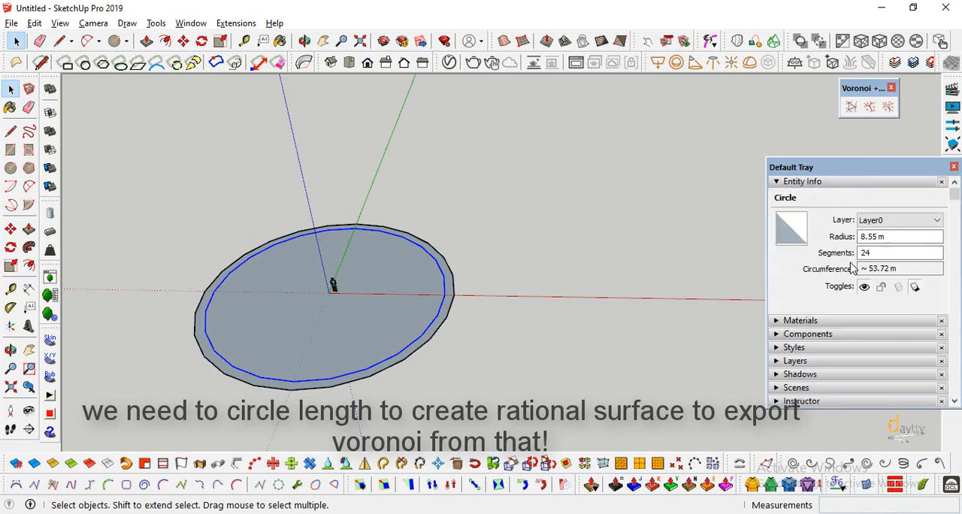
left_click(875, 268)
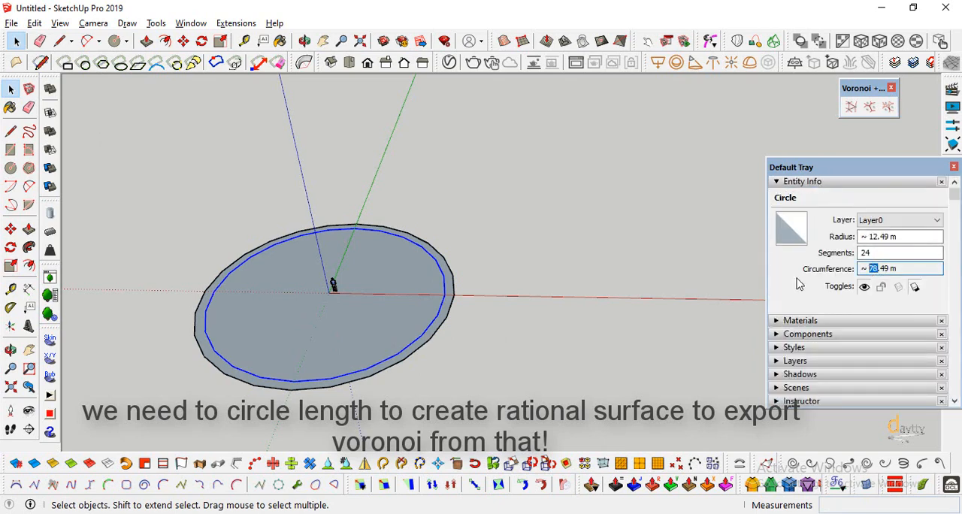
left_click(449, 328)
Draw a 37 by 150 m rectangle beside the circle, with its first corner on the red axis.
scroll(203, 338, "down", 4)
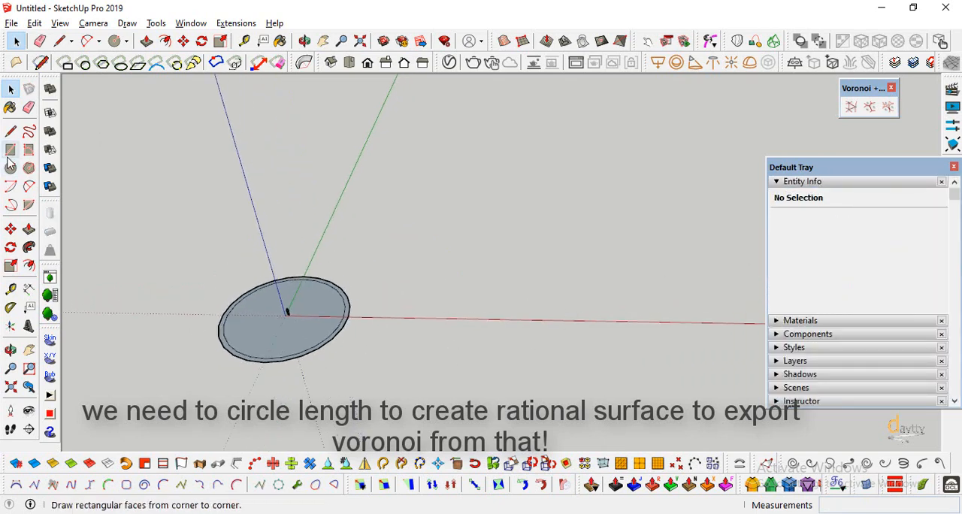
left_click(11, 150)
left_click(452, 327)
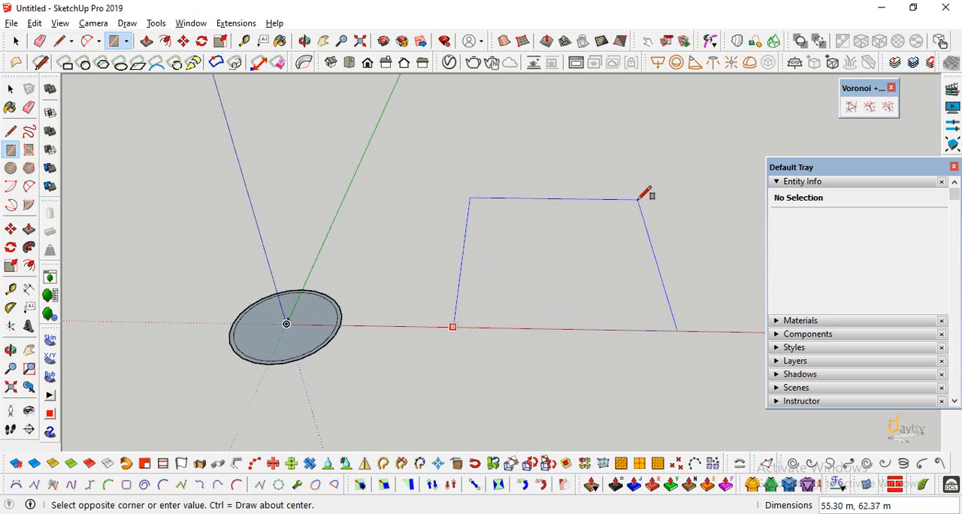
type("37,15")
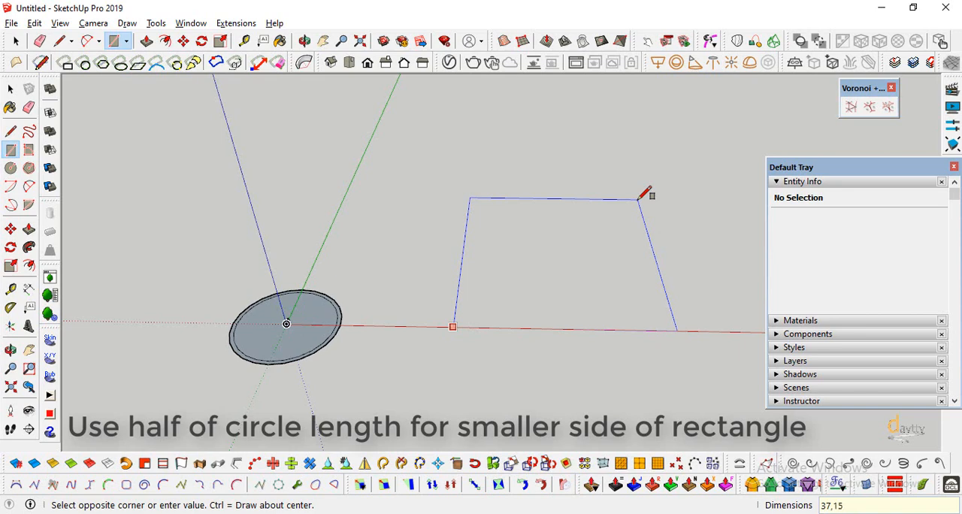
type("0")
key("Return")
Select the whole rectangle and add guide points at its four corner vertices.
key("o")
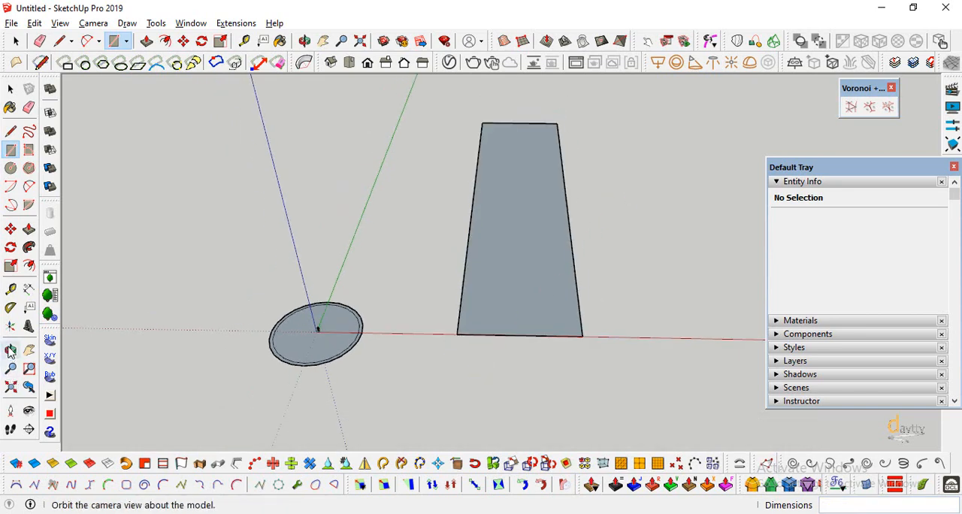
left_click_drag(481, 368, 399, 196)
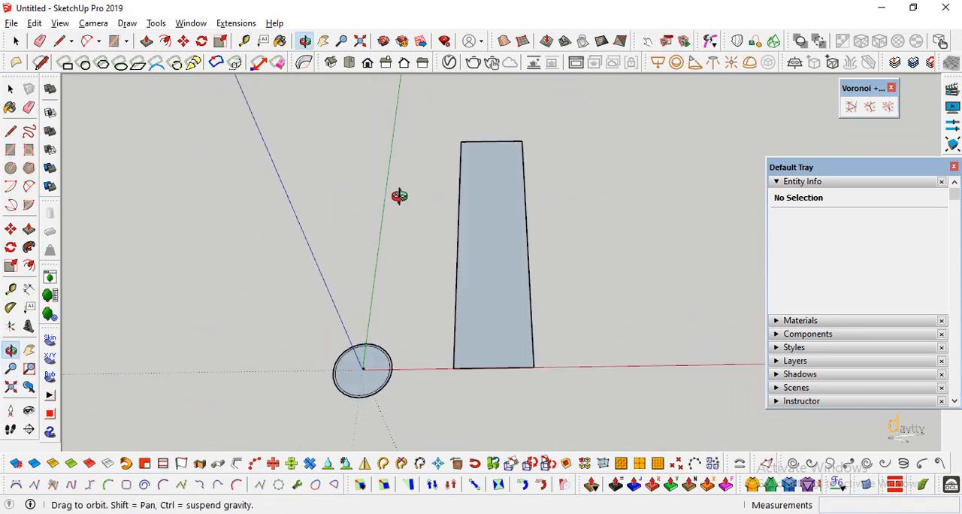
left_click(11, 89)
scroll(443, 227, "up", 2)
double_click(488, 240)
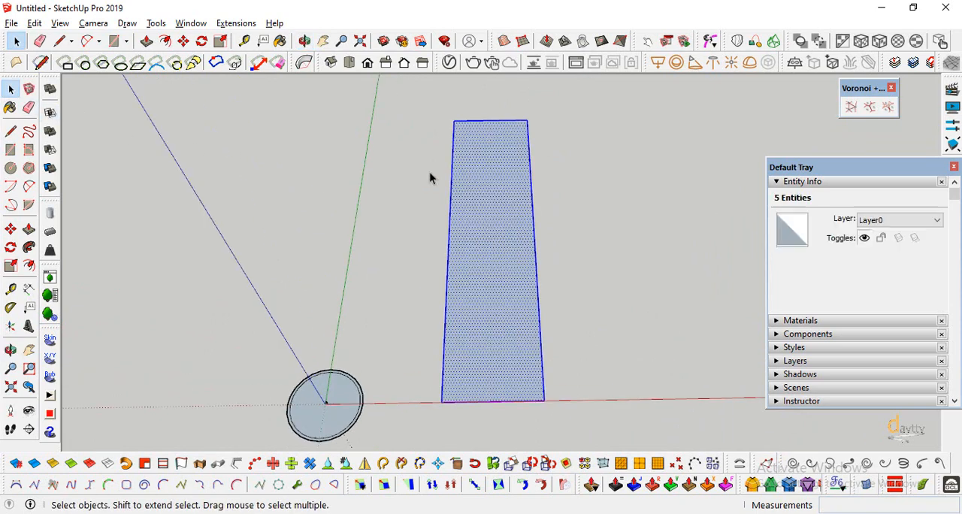
scroll(429, 172, "up", 2)
left_click(676, 464)
Place irregularly spaced guide points along the rectangle's edges and scattered across its face.
scroll(503, 102, "up", 1)
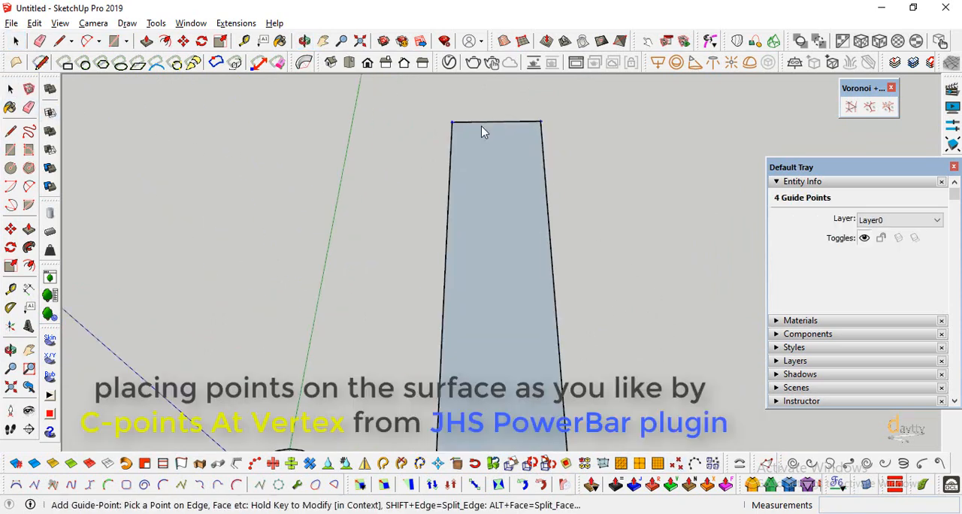
left_click(482, 123)
left_click(547, 206)
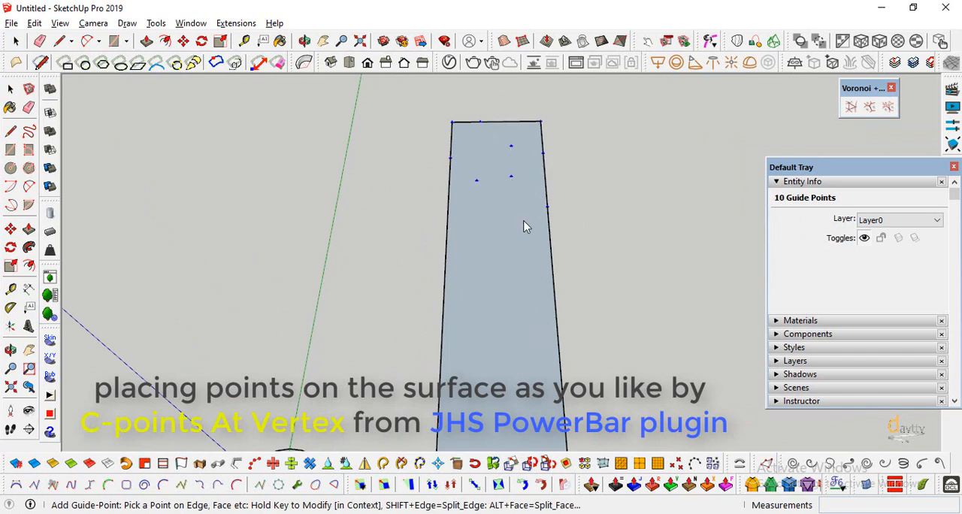
left_click(477, 235)
left_click(445, 271)
scroll(443, 240, "down", 1)
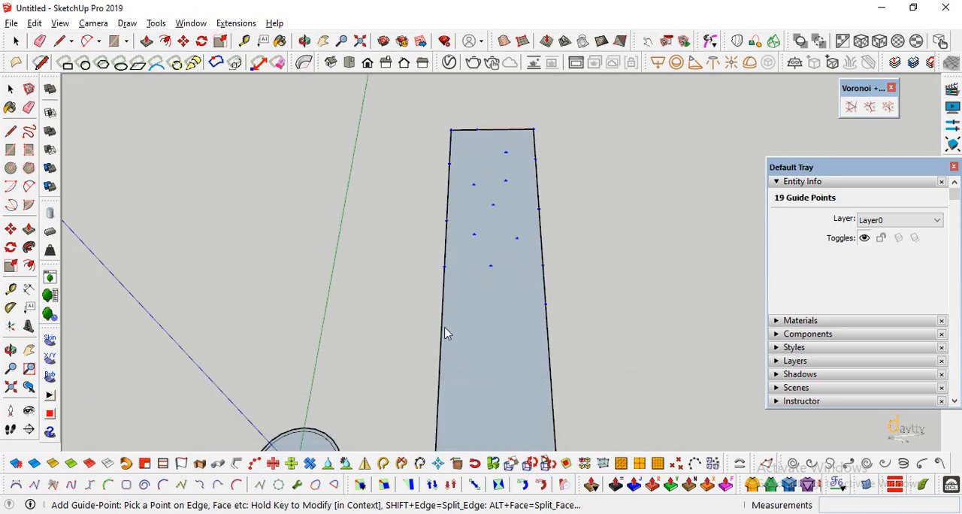
left_click(508, 327)
scroll(519, 328, "down", 2)
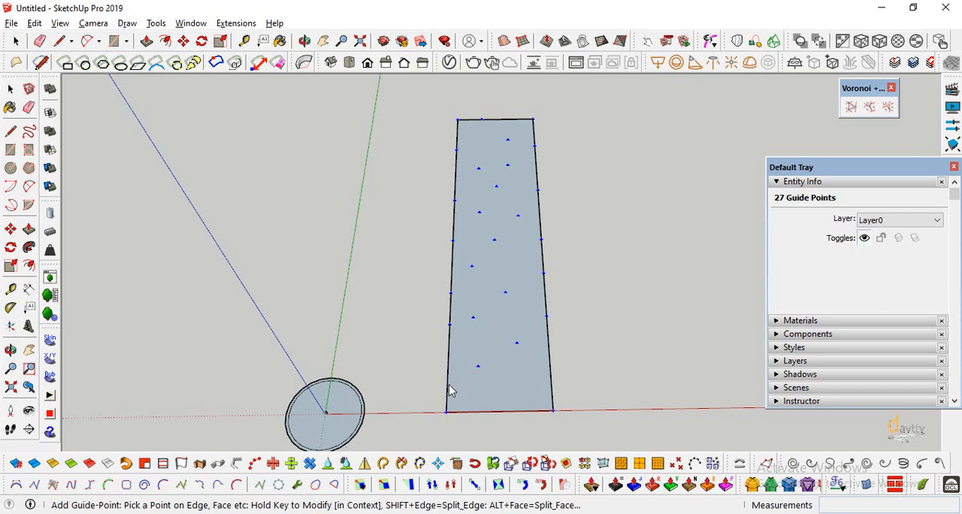
left_click(551, 374)
scroll(512, 408, "down", 1)
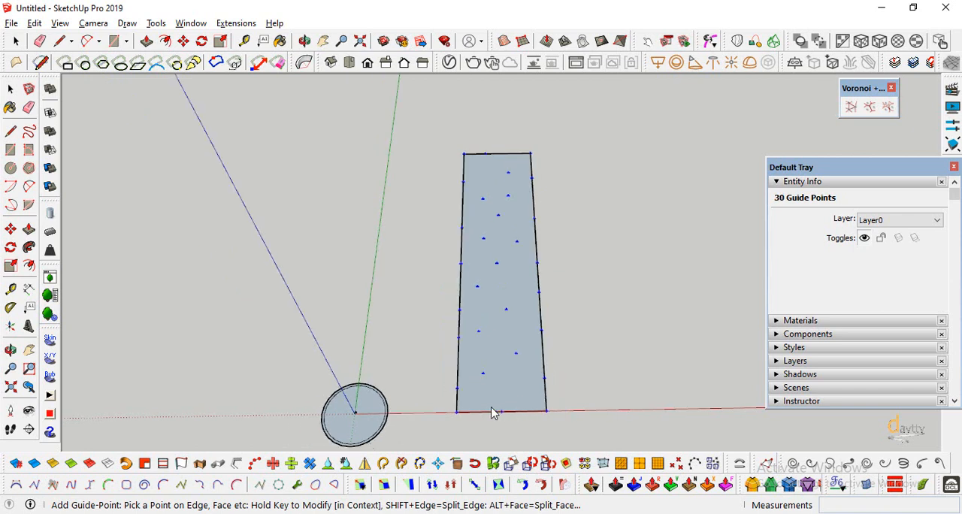
left_click(11, 89)
left_click(614, 180)
Triangulate the rectangle's guide points into a mesh on a layer named Triangulated_Points.
scroll(613, 180, "down", 1)
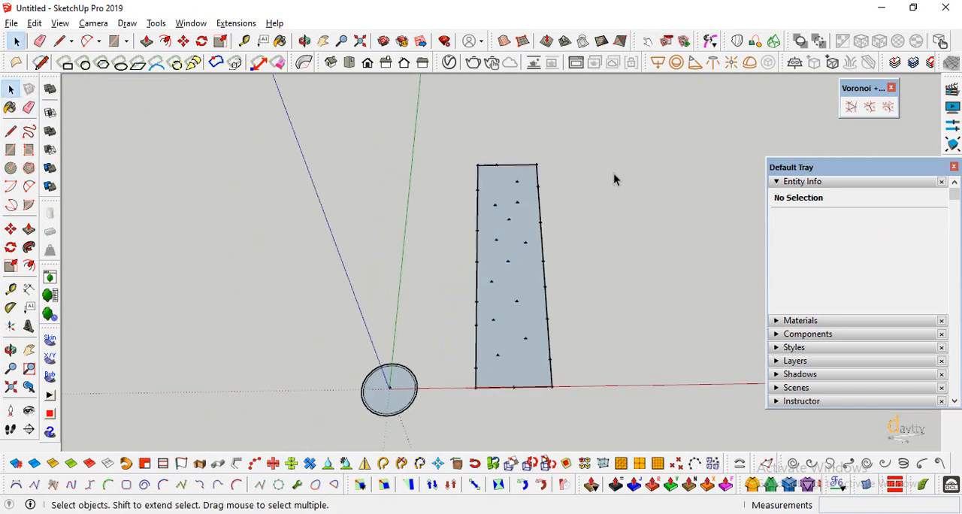
left_click_drag(458, 391, 459, 391)
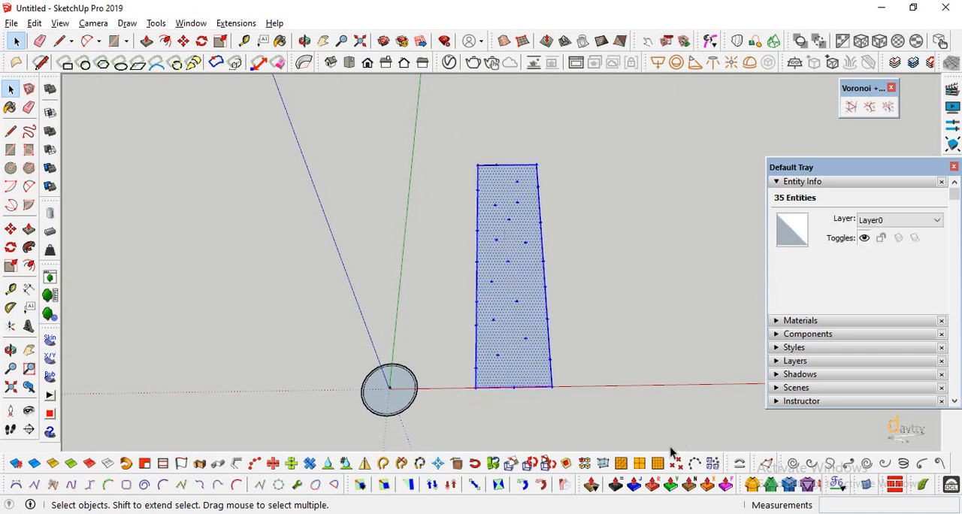
left_click(852, 109)
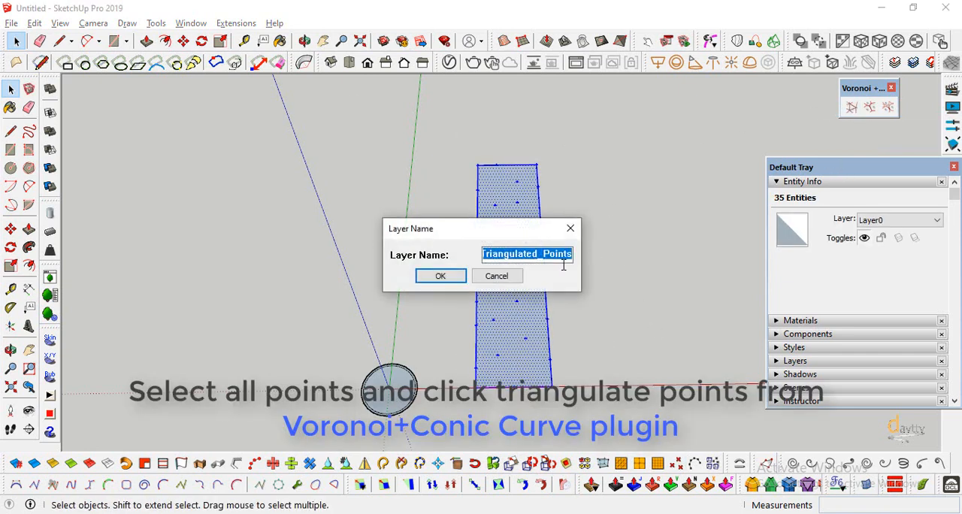
left_click(439, 276)
Move the triangulated group along the red axis until it stands clear of the original rectangle.
middle_click_drag(657, 345, 367, 367)
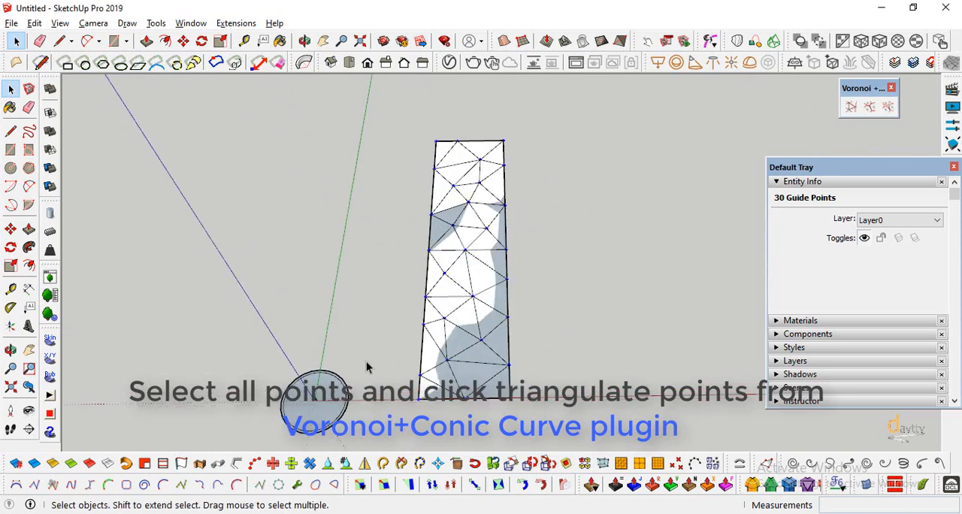
left_click(466, 339)
left_click(11, 229)
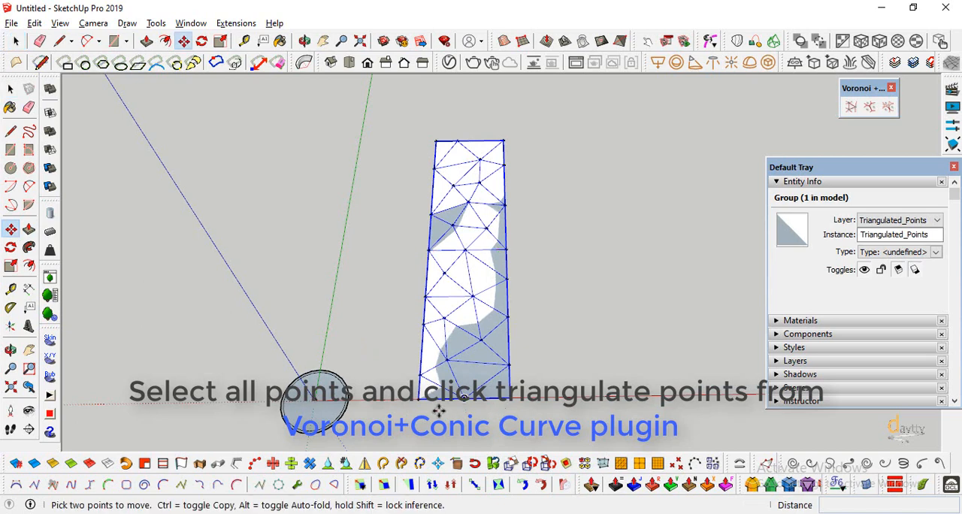
left_click(418, 400)
left_click(558, 399)
scroll(301, 338, "down", 3)
scroll(615, 286, "up", 3)
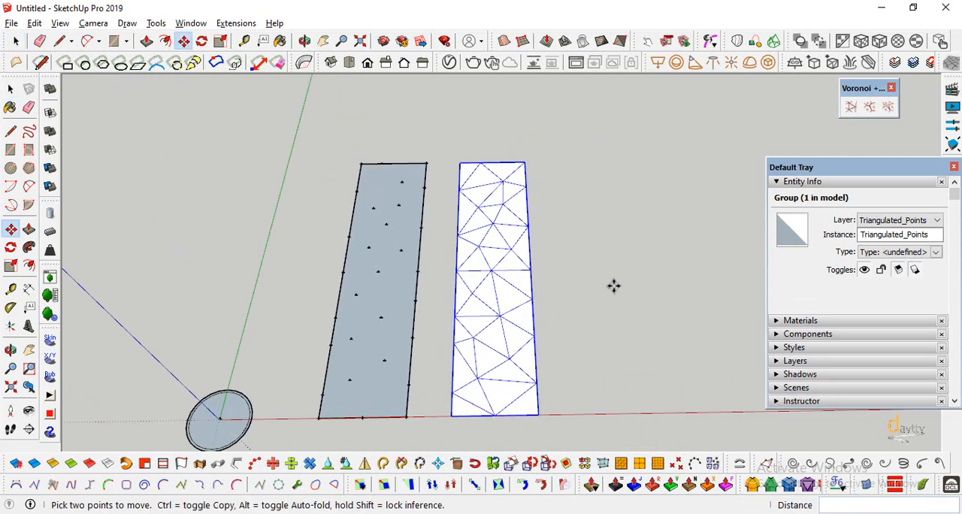
Explode the triangulated group into loose faces and edges.
left_click(11, 350)
left_click_drag(649, 297, 443, 365)
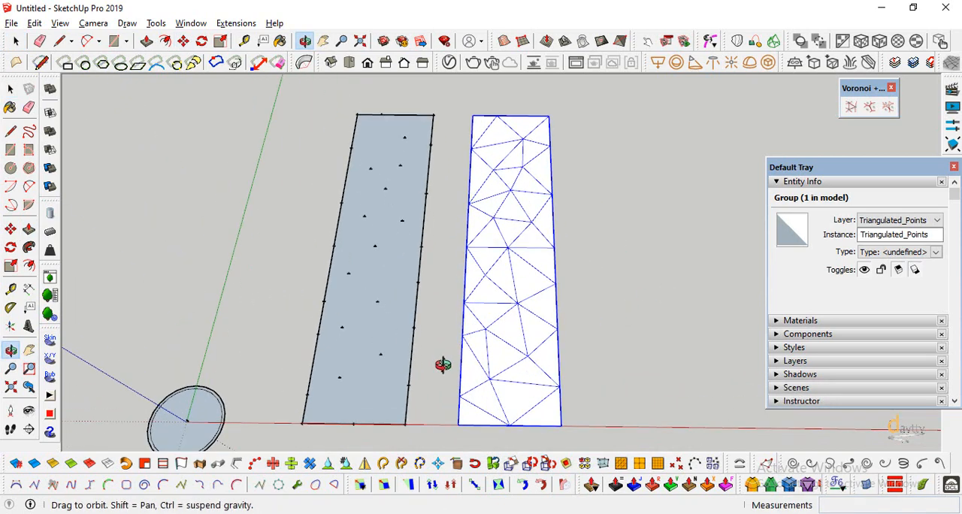
key("e")
key("space")
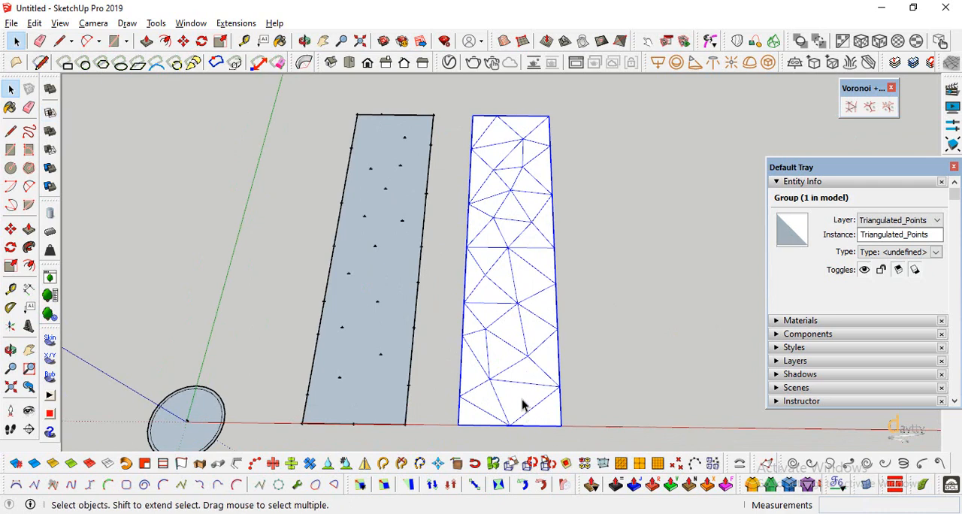
right_click(524, 406)
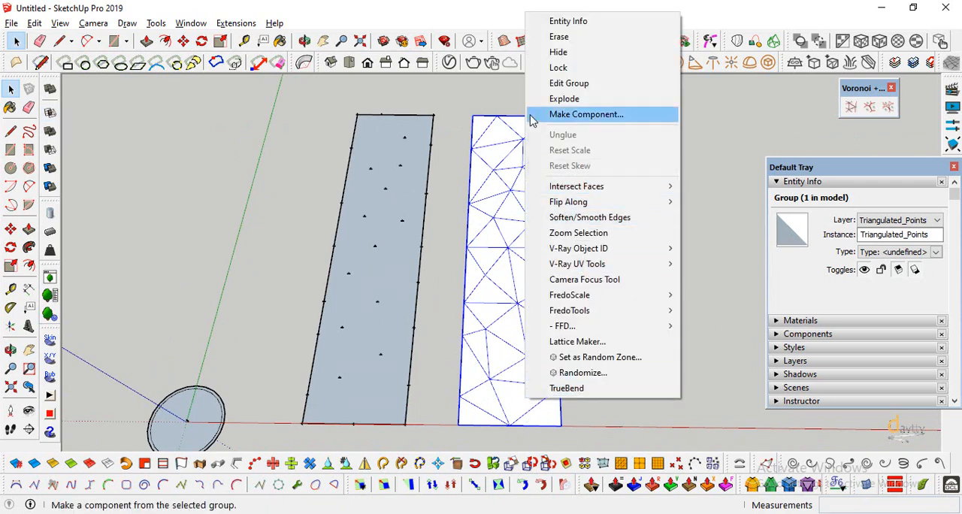
left_click(564, 98)
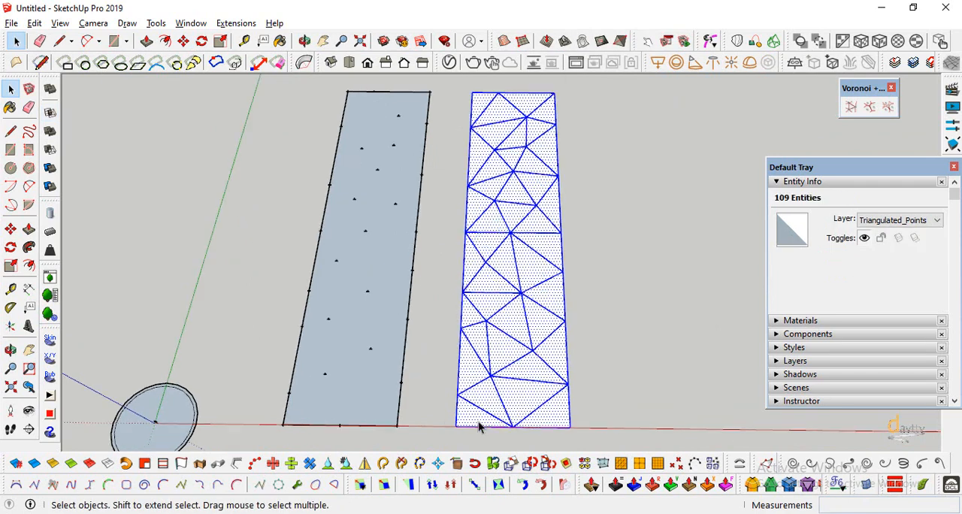
Create a Conic Curve In Face in the mesh's lower corner triangle beside the original rectangle, with the offset set to 200 mm.
scroll(478, 420, "up", 5)
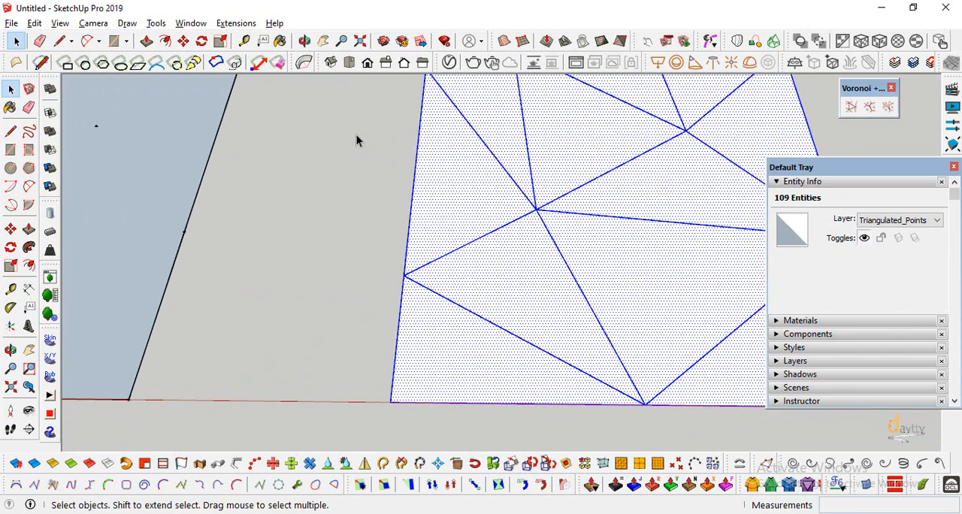
left_click(237, 24)
mouse_move(353, 280)
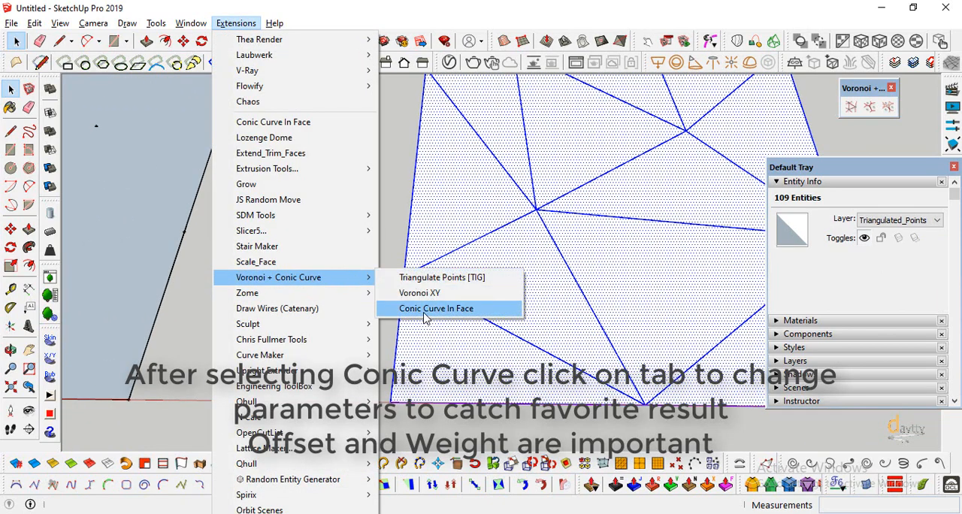
left_click(889, 110)
left_click(889, 110)
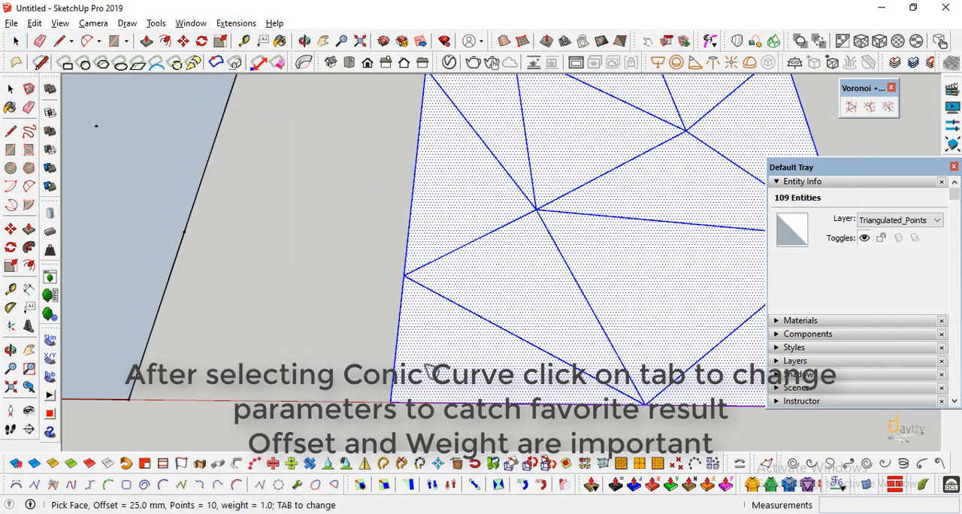
scroll(431, 371, "down", 2)
scroll(518, 344, "up", 3)
key("Tab")
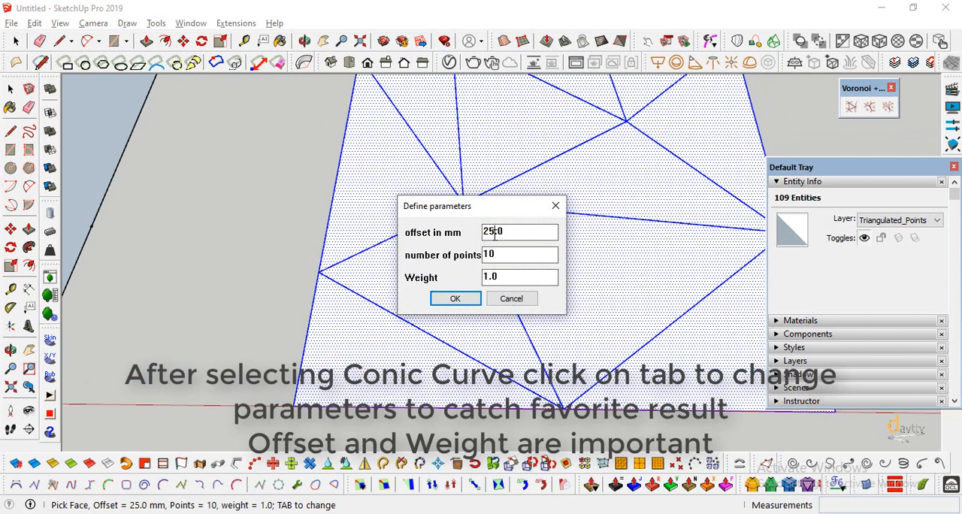
type("2")
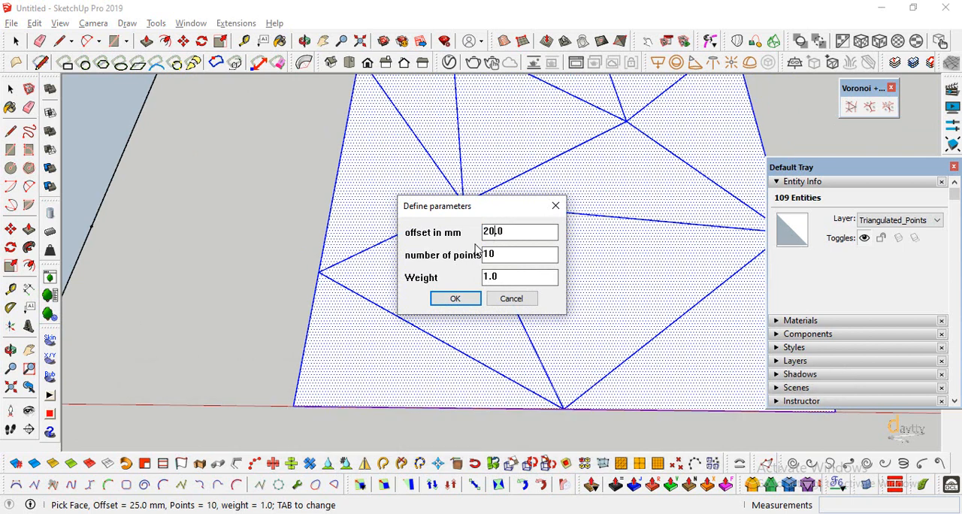
left_click(455, 299)
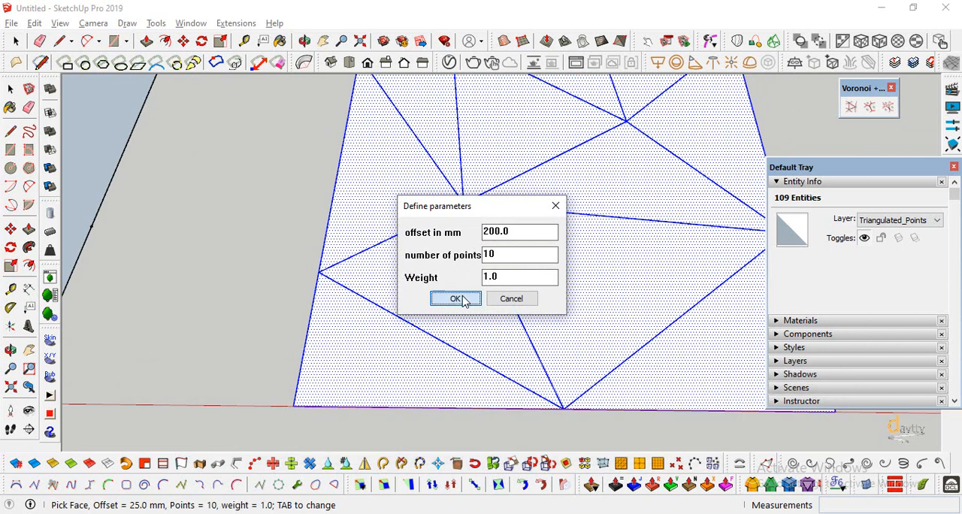
left_click(386, 373)
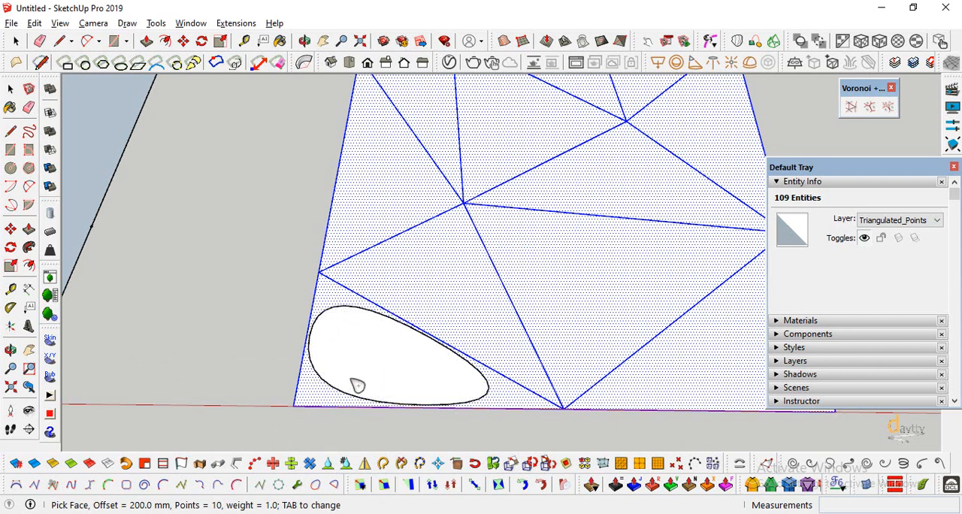
Set the conic curve weight to 4.0 and create a curve in the adjacent triangle.
key("Tab")
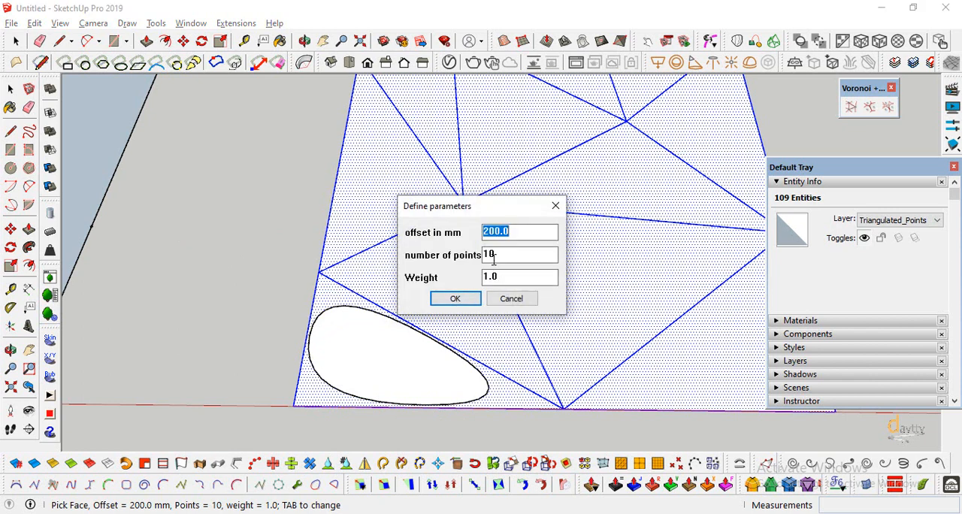
left_click_drag(488, 276, 474, 286)
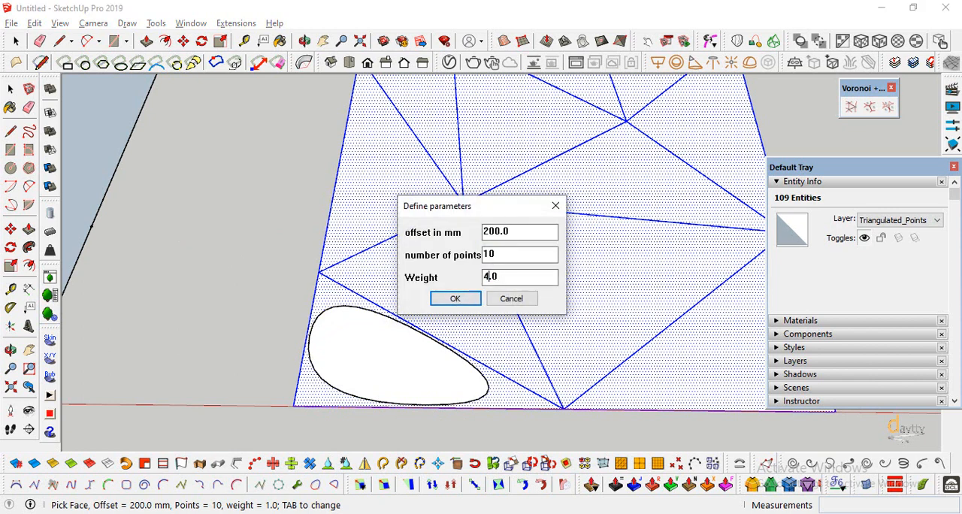
left_click(455, 298)
left_click(448, 298)
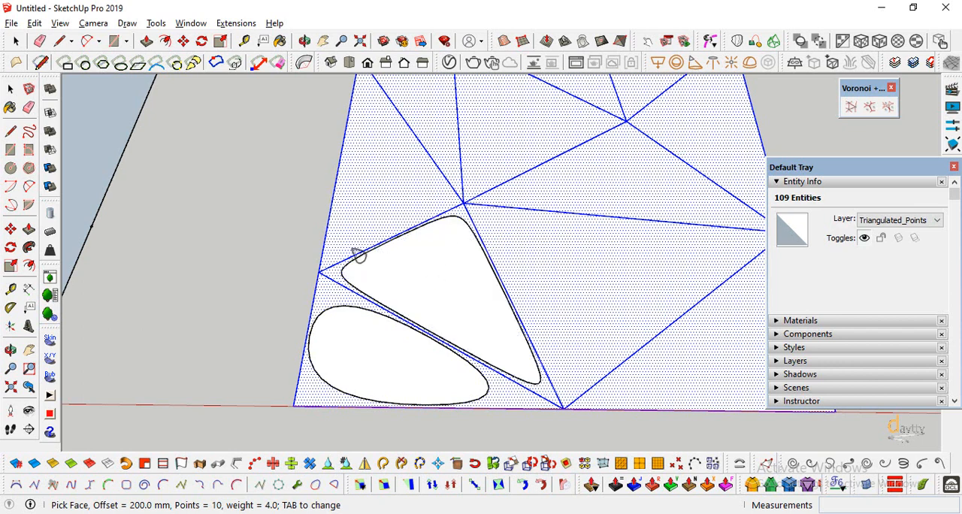
Set the conic curve weight to 8.0 and create a curve in the large triangle beside the previous two.
key("Tab")
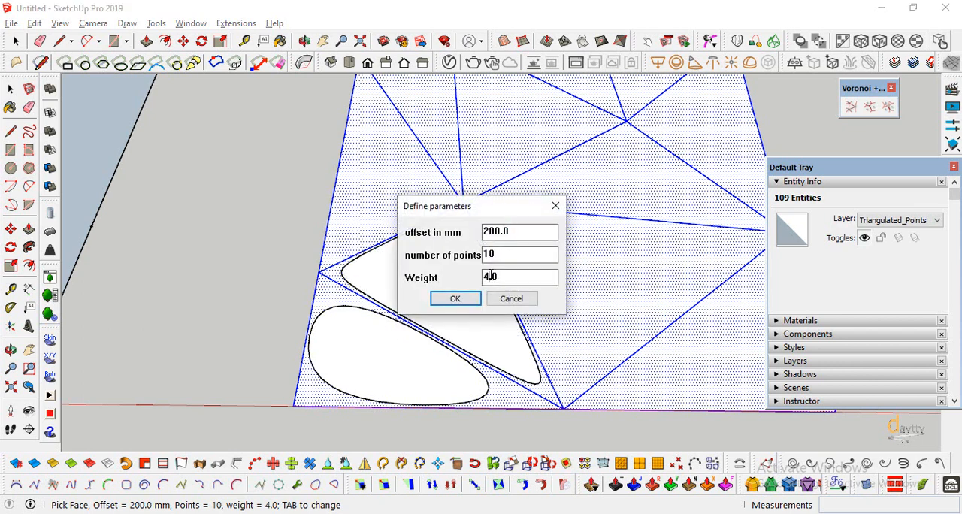
type("8")
left_click(457, 300)
left_click(559, 294)
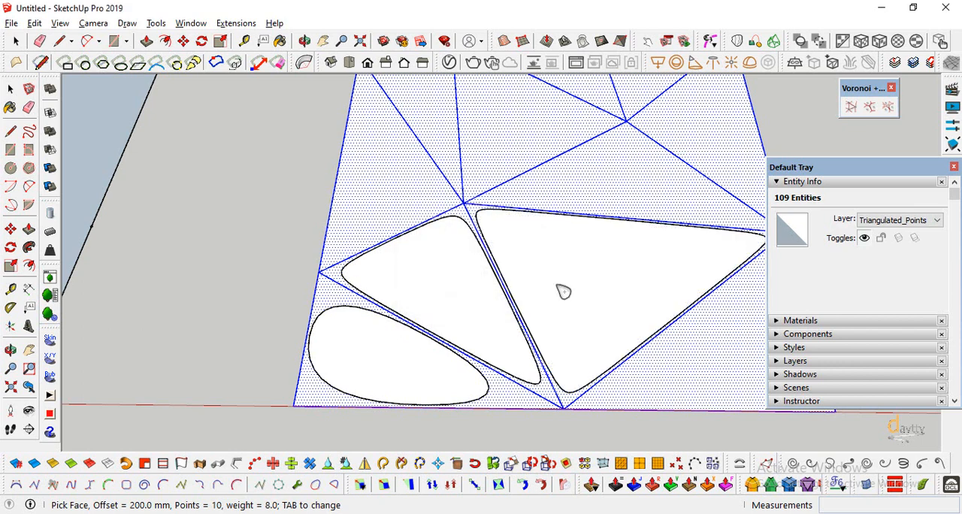
scroll(320, 312, "down", 1)
scroll(320, 312, "down", 1)
Delete the two earlier, rounder conic curves from the lower corner triangle and its neighbour.
key("space")
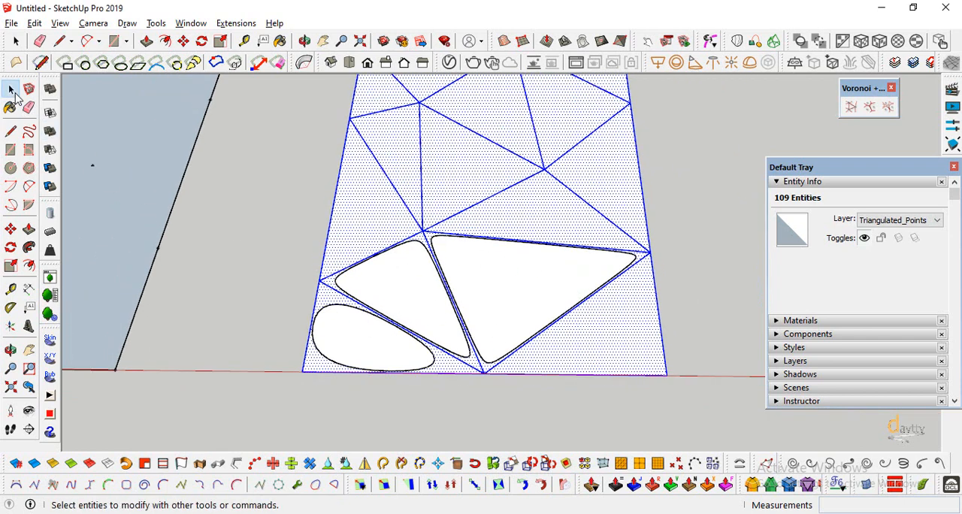
left_click(346, 282)
key("Delete")
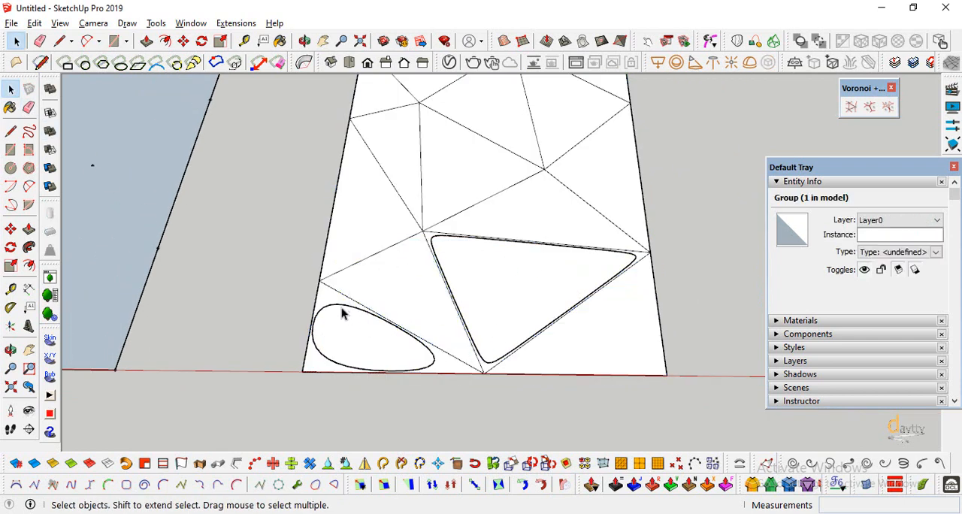
left_click(342, 307)
key("Delete")
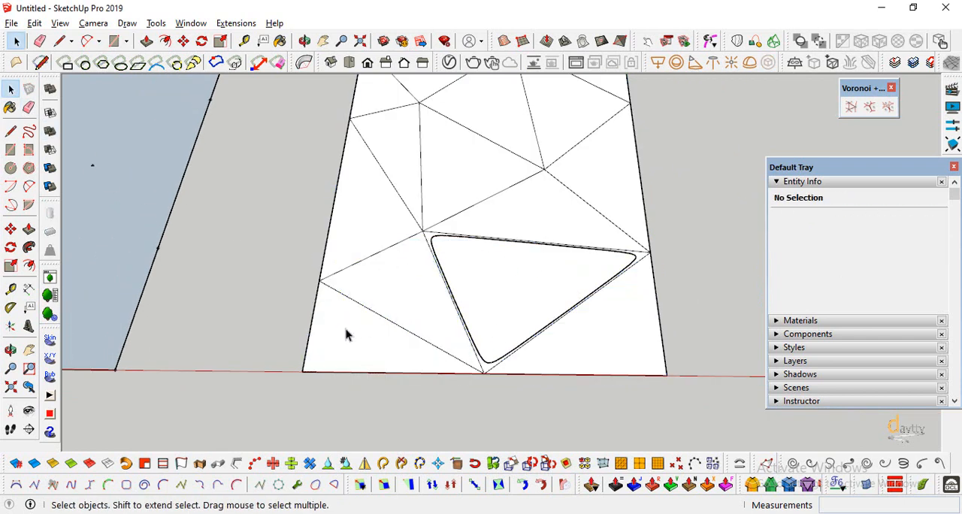
Create Conic Curves In Face in both lower corner triangles and the emptied adjacent triangle, with offset 200 mm, 15 points and weight 8.0.
left_click(887, 110)
left_click(398, 332)
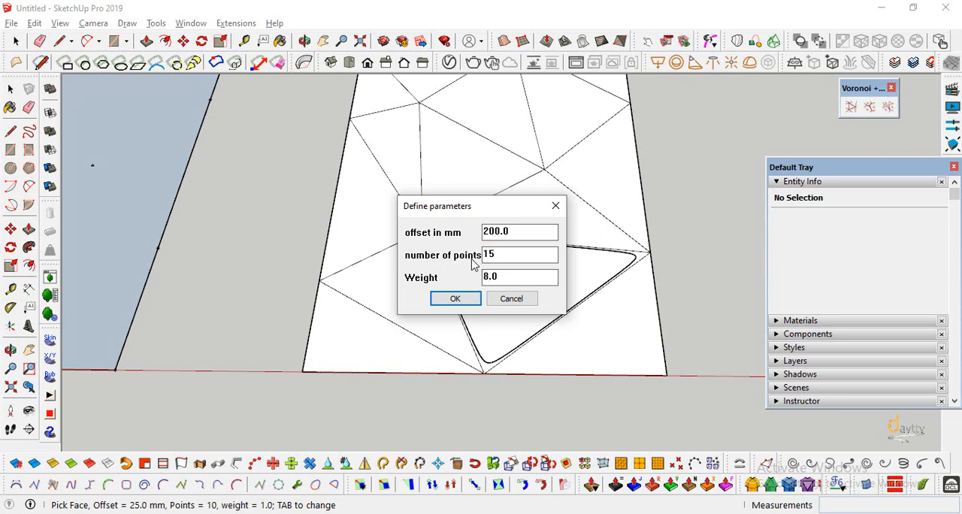
left_click(457, 299)
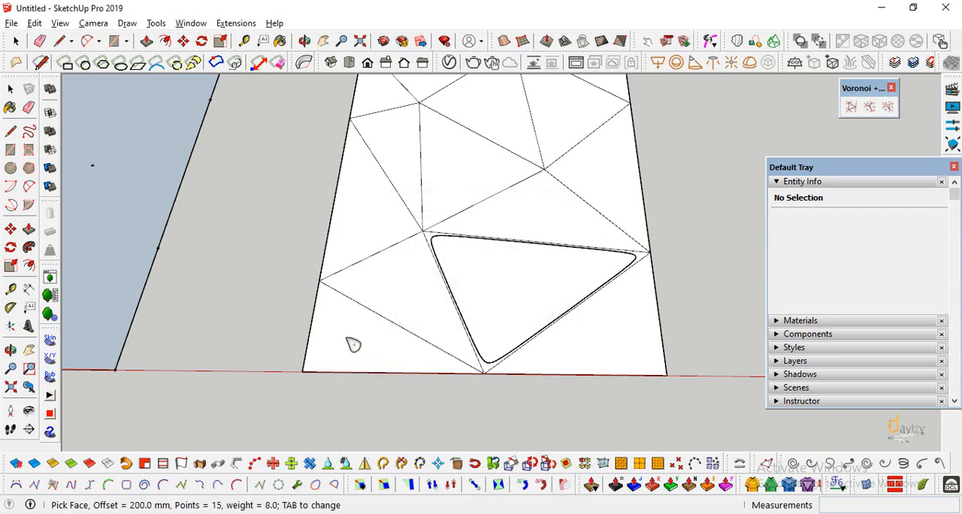
left_click(353, 344)
left_click(400, 304)
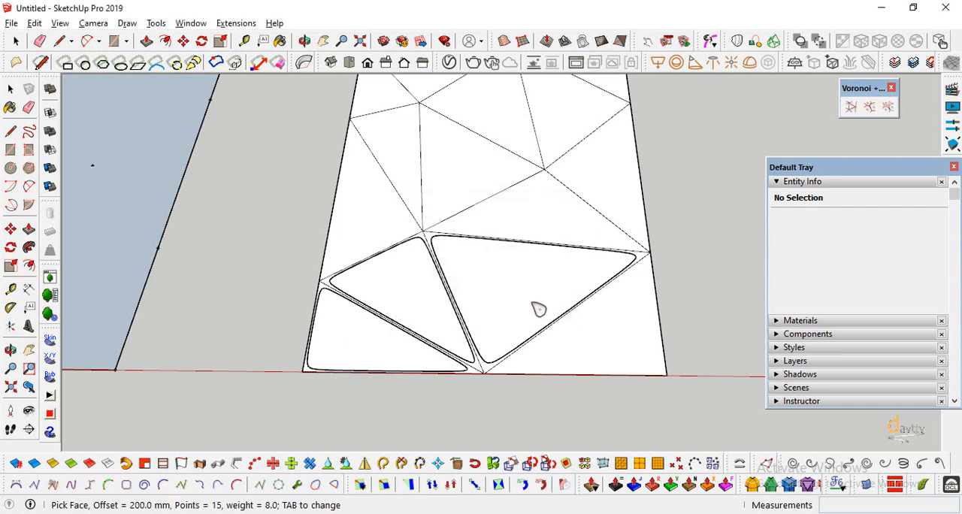
left_click(588, 347)
key("space")
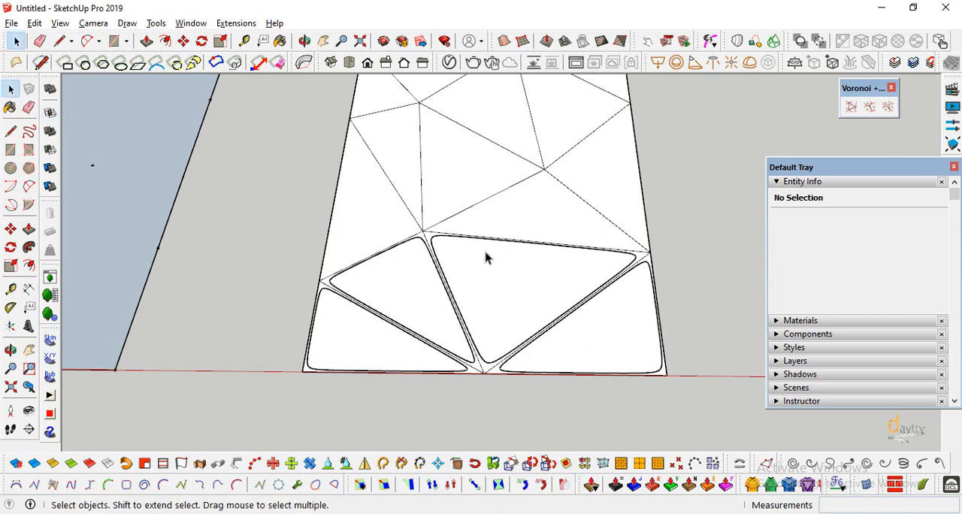
Delete the large lower triangle's old curve and recreate it with offset 200 mm, 15 points and weight 8.0.
scroll(436, 235, "up", 1)
left_click(429, 240)
key("Delete")
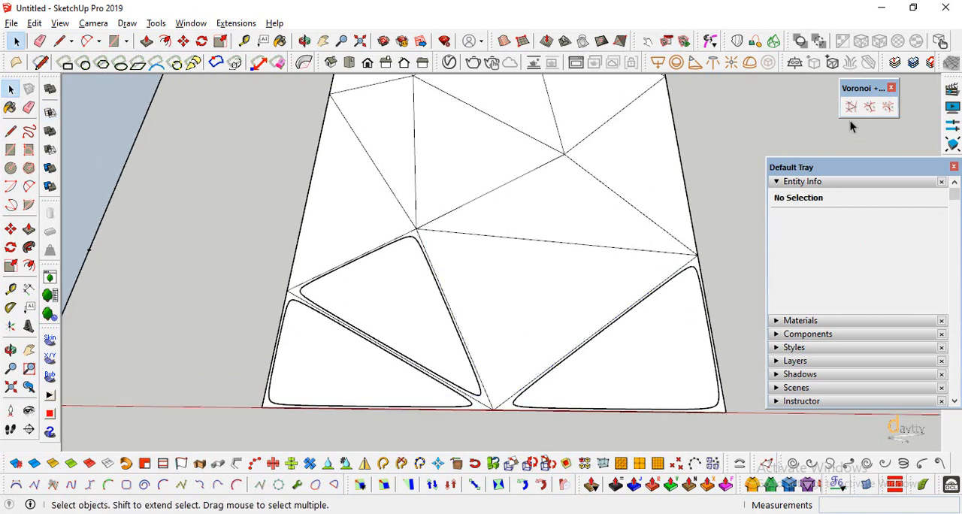
left_click(870, 107)
key("Tab")
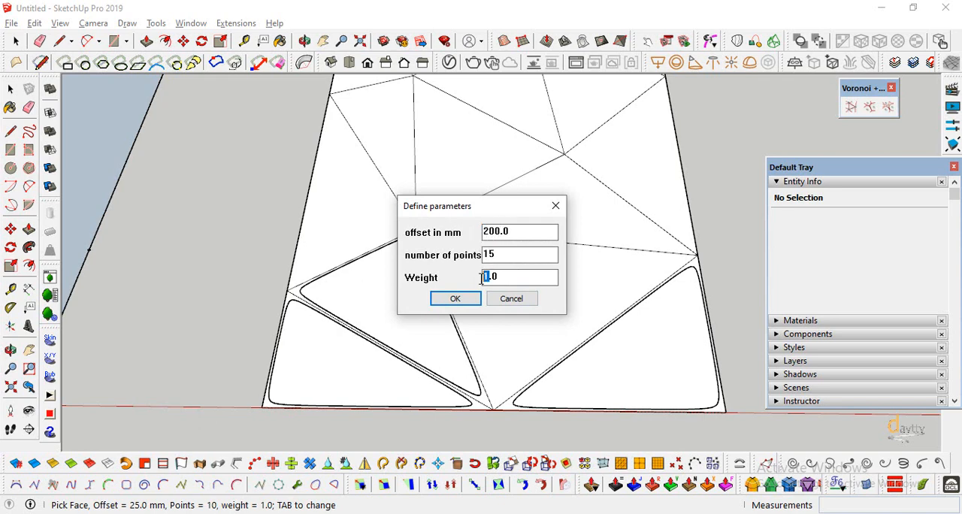
type("8")
left_click(463, 299)
left_click(483, 340)
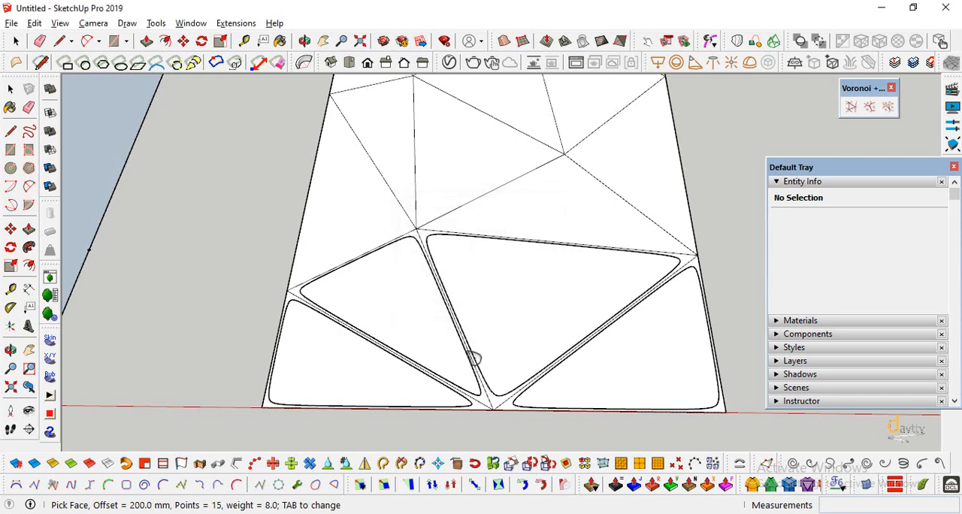
Create conic curves with the same settings in all remaining triangles up to the far end of the mesh.
scroll(473, 354, "down", 2)
left_click(389, 236)
left_click(406, 188)
left_click(465, 194)
scroll(504, 318, "down", 1)
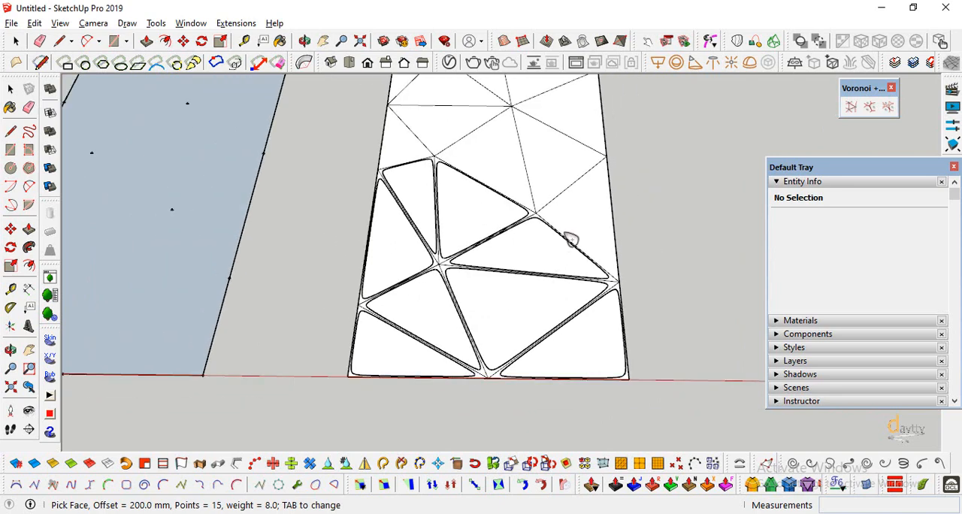
left_click(571, 240)
left_click(540, 165)
left_click(497, 164)
scroll(506, 360, "down", 2)
scroll(426, 108, "up", 4)
left_click(418, 205)
left_click(474, 194)
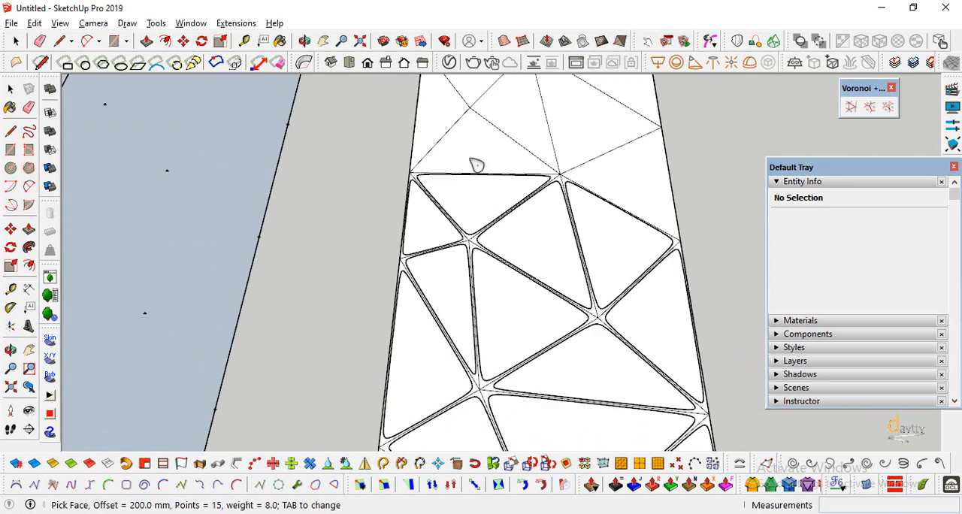
left_click(481, 163)
left_click(619, 182)
left_click(591, 128)
left_click(534, 124)
scroll(535, 329, "down", 3)
scroll(533, 151, "up", 4)
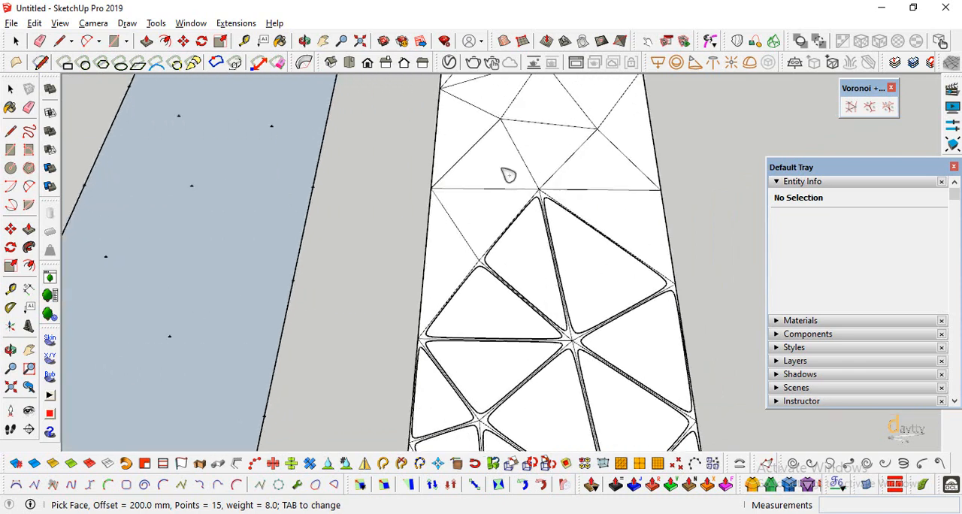
left_click(481, 226)
scroll(527, 316, "down", 2)
scroll(605, 203, "up", 3)
left_click(597, 197)
left_click(515, 176)
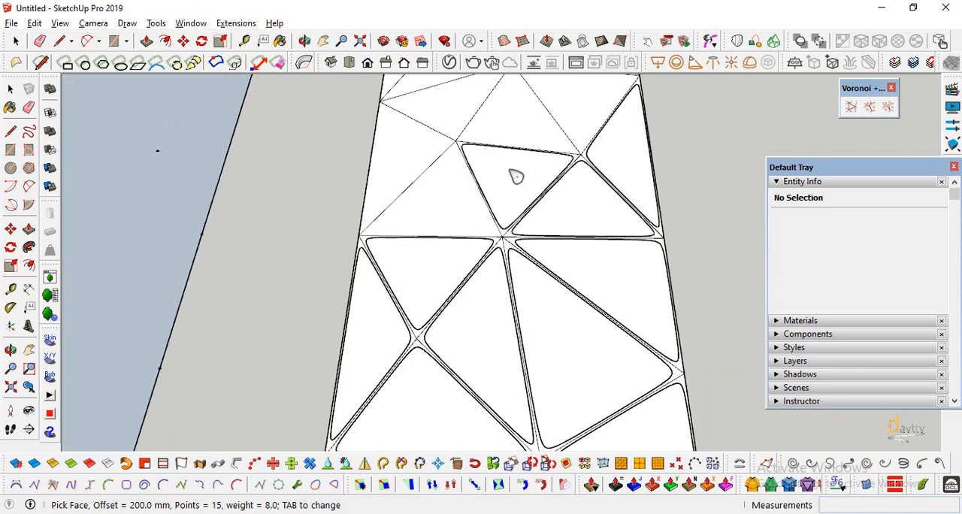
left_click(440, 199)
scroll(516, 285, "down", 2)
scroll(457, 264, "up", 3)
left_click(457, 264)
left_click(470, 217)
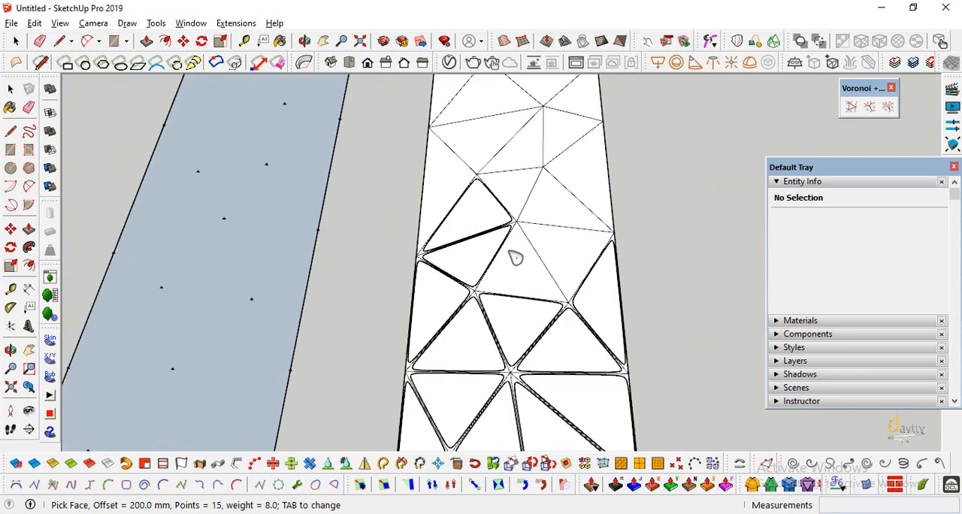
left_click(516, 258)
left_click(562, 249)
left_click(558, 212)
left_click(589, 188)
left_click(517, 184)
left_click(528, 150)
left_click(481, 138)
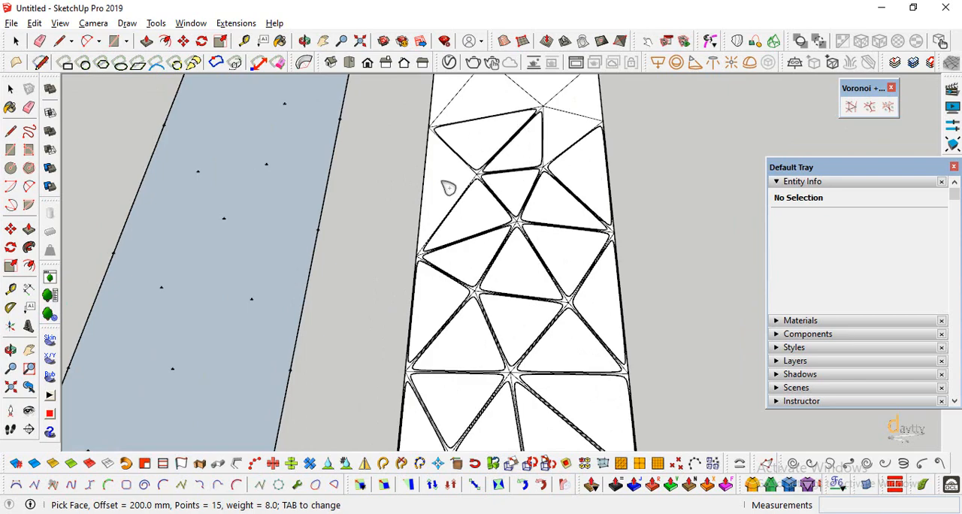
scroll(466, 161, "down", 2)
scroll(480, 137, "up", 1)
left_click(468, 152)
left_click(492, 165)
left_click(546, 152)
left_click(582, 167)
scroll(491, 137, "down", 3)
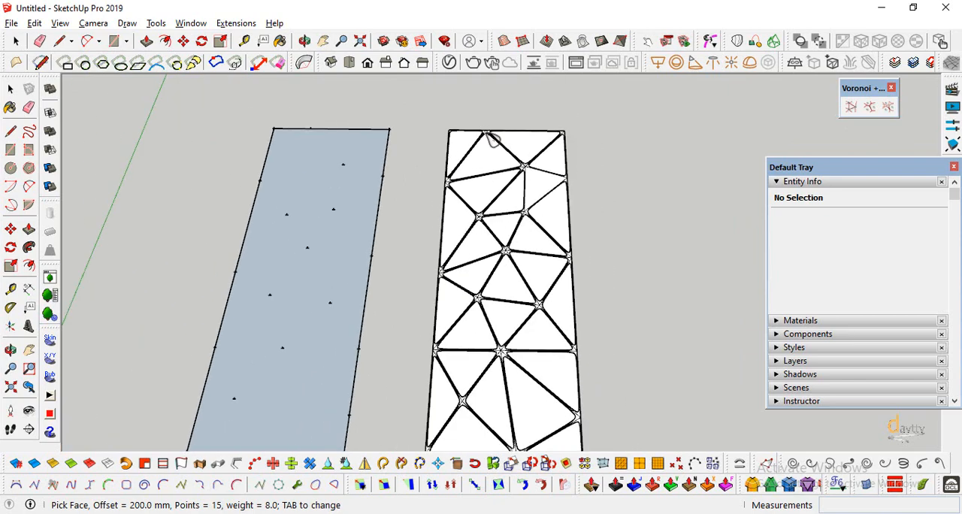
scroll(545, 167, "up", 1)
scroll(549, 172, "up", 3)
scroll(559, 161, "down", 4)
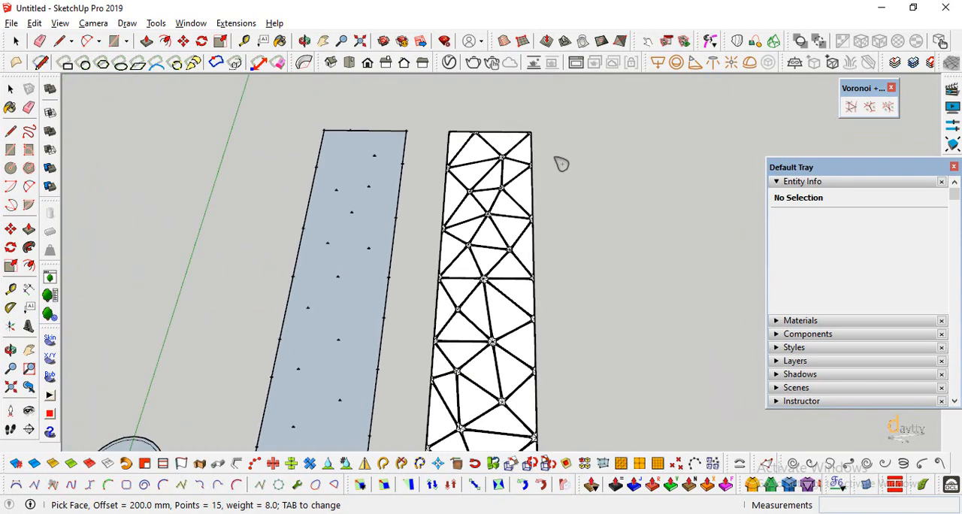
Select the whole triangulated mesh with its curves, explode the curve groups and make the selected geometry one group.
key("space")
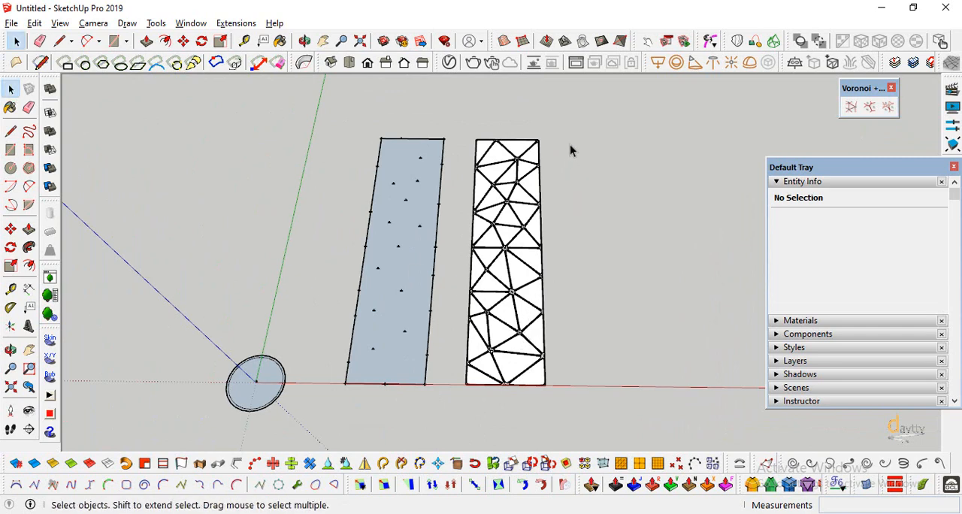
left_click_drag(462, 388, 458, 394)
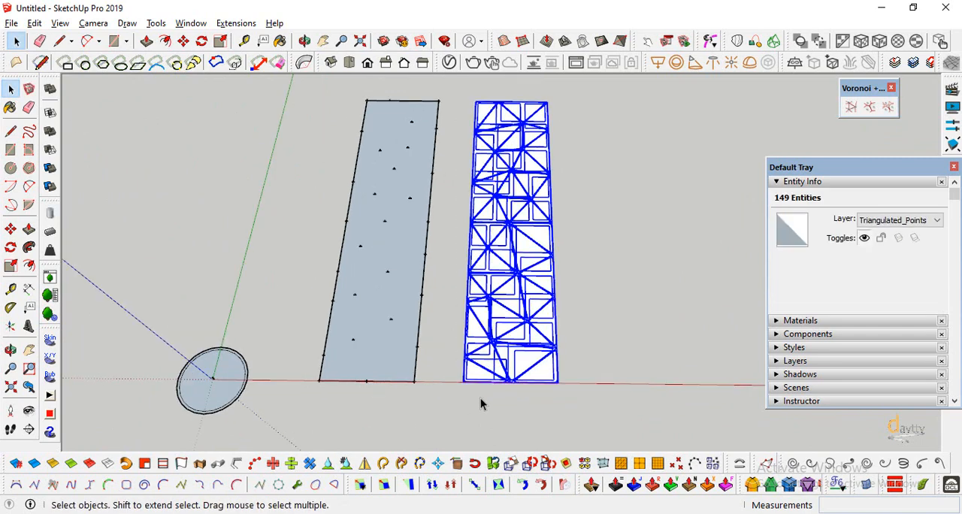
scroll(481, 379, "up", 3)
right_click(475, 368)
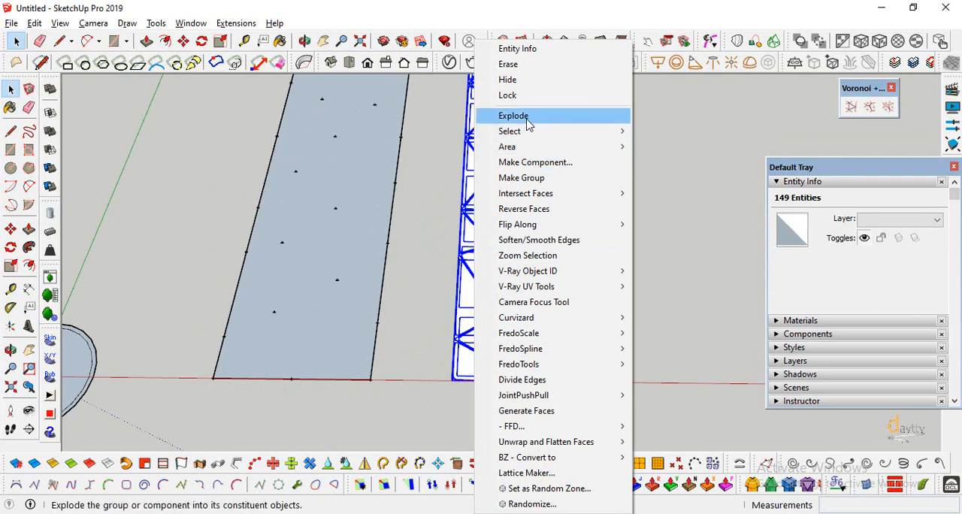
left_click(516, 115)
right_click(466, 369)
left_click(519, 178)
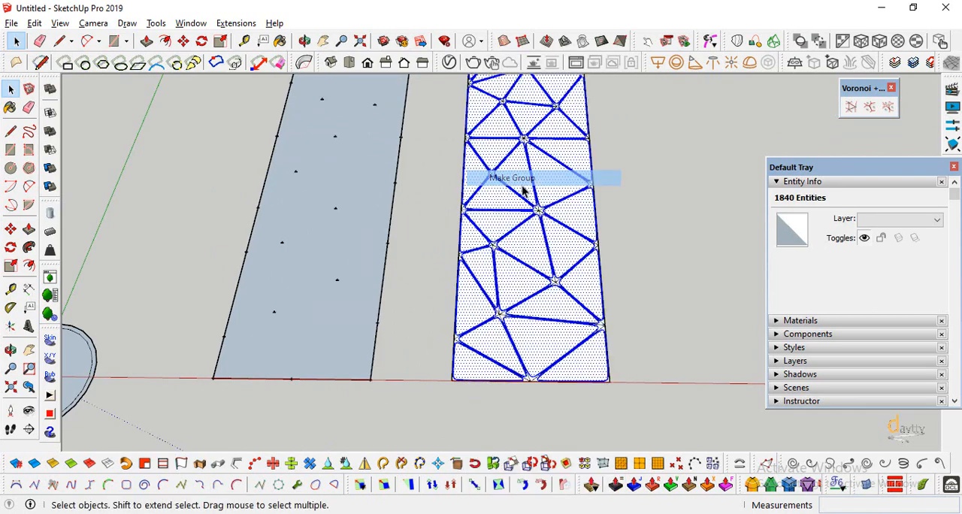
Move the new group about 159 m along the green axis, clear of the perforated frame.
scroll(409, 383, "down", 3)
key("m")
scroll(426, 387, "up", 3)
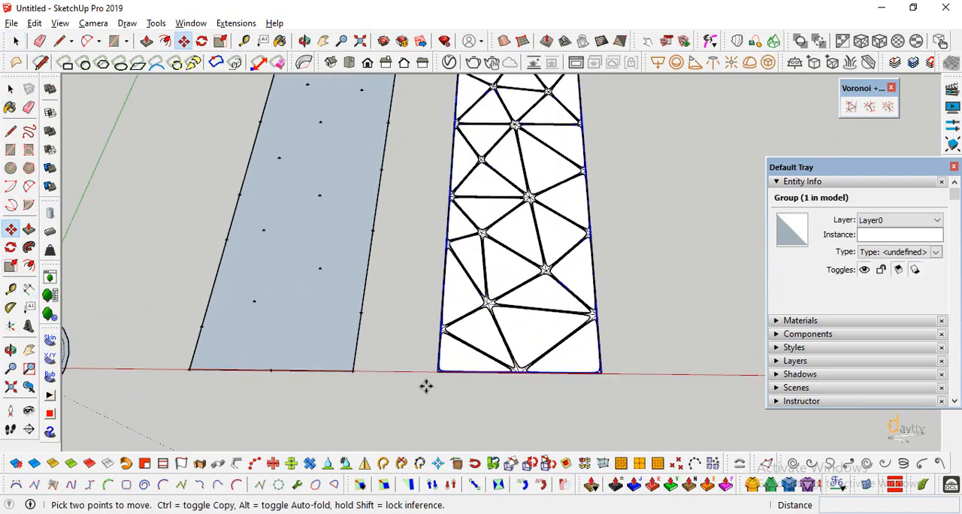
left_click(437, 374)
scroll(455, 399, "down", 5)
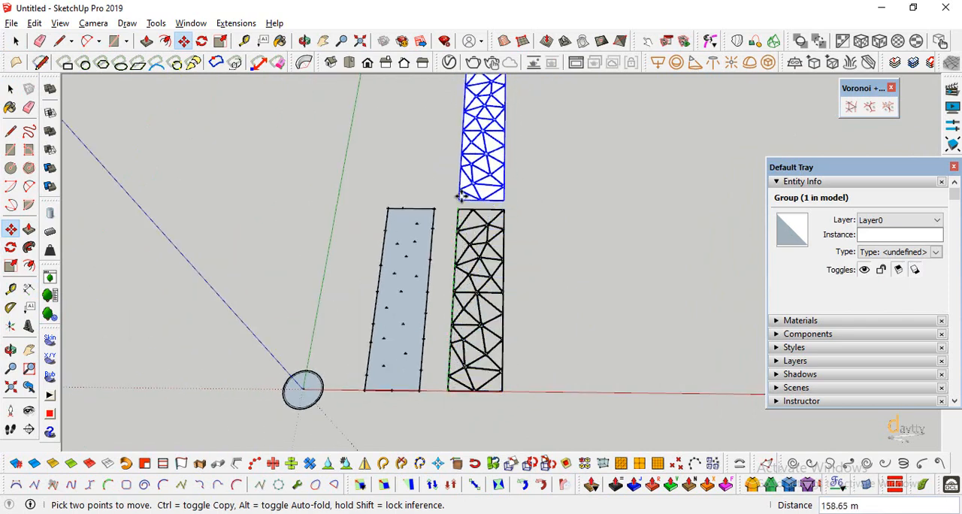
left_click(461, 196)
scroll(490, 399, "up", 5)
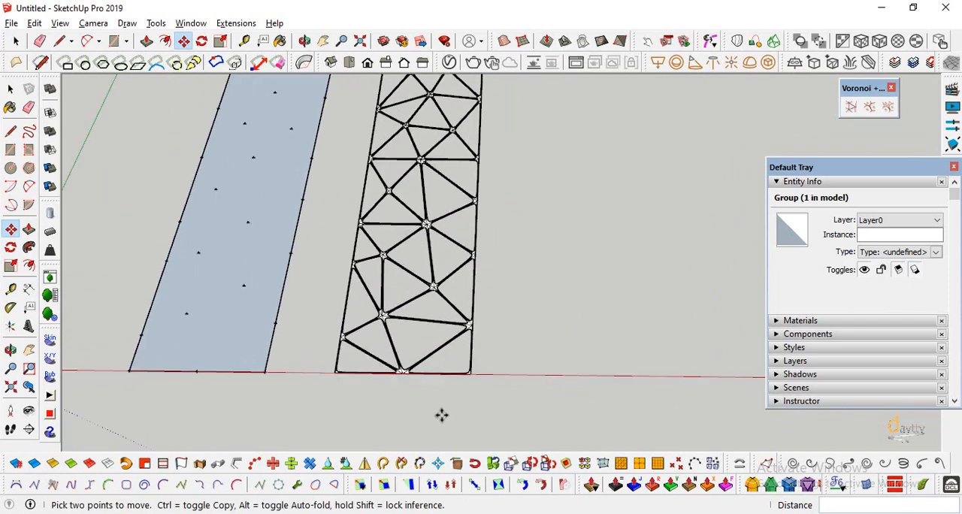
Select all connected geometry of the perforated frame left on the red axis and make it a group.
left_click(10, 89)
scroll(404, 365, "up", 6)
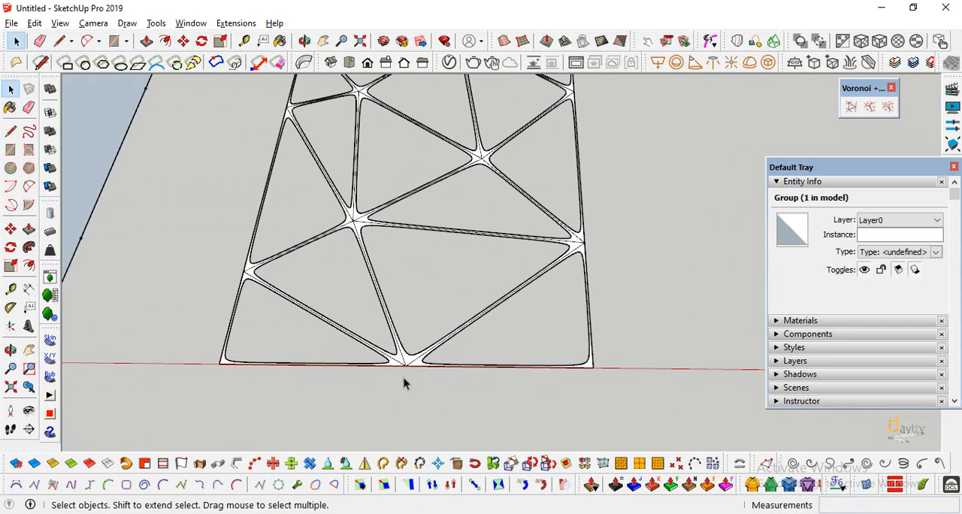
triple_click(404, 363)
right_click(404, 361)
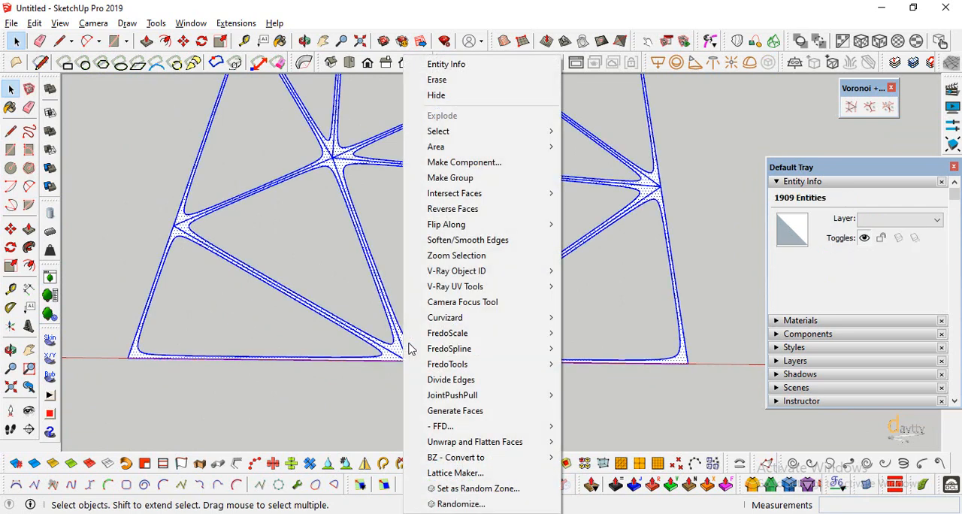
left_click(466, 182)
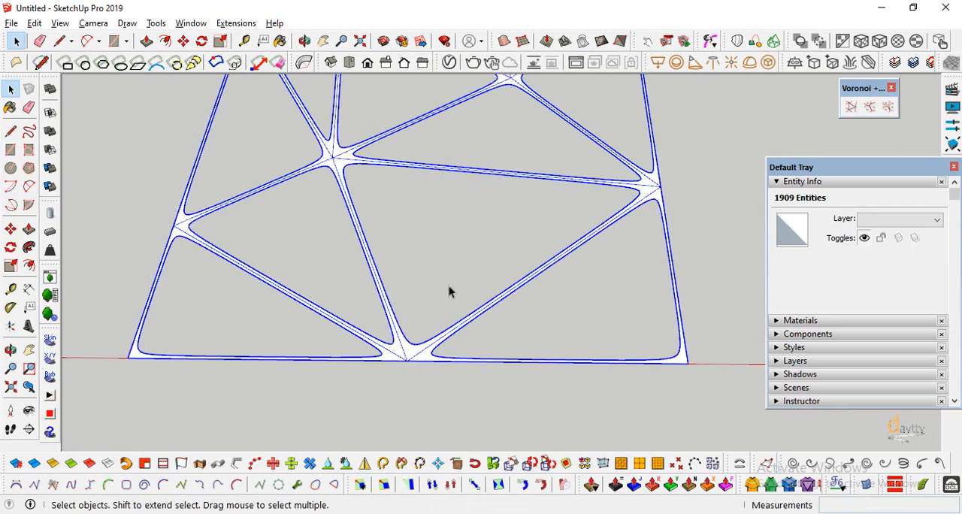
Open the frame group and thicken all its faces by 1 m with Joint Push Pull.
double_click(410, 359)
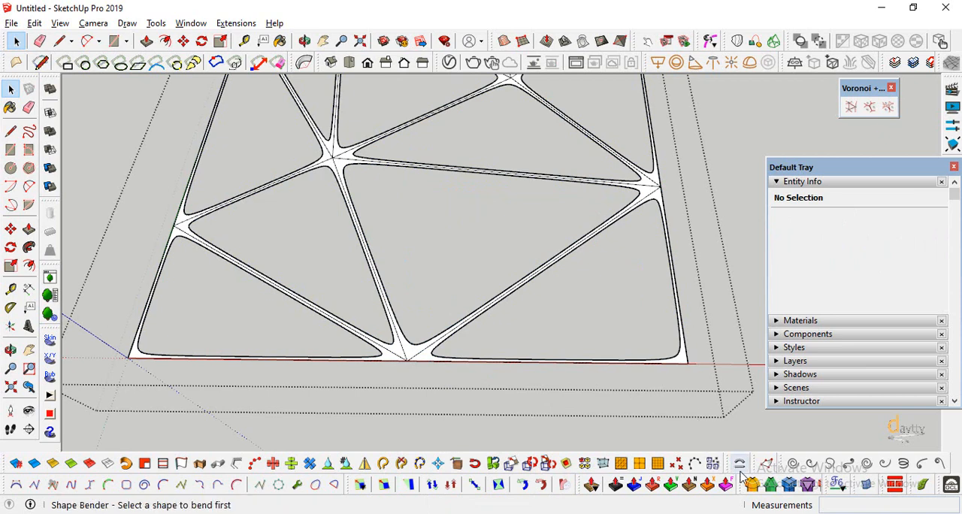
left_click(636, 487)
left_click(691, 365)
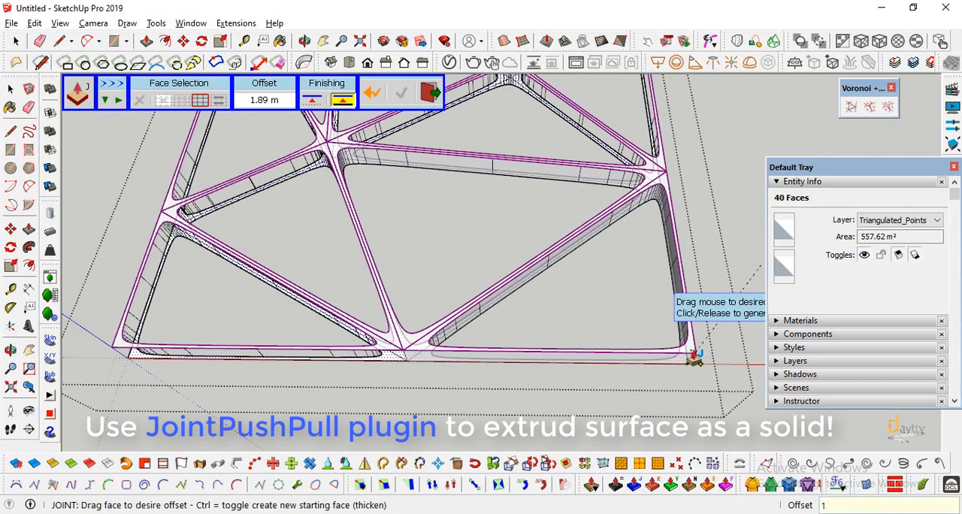
left_click(695, 359)
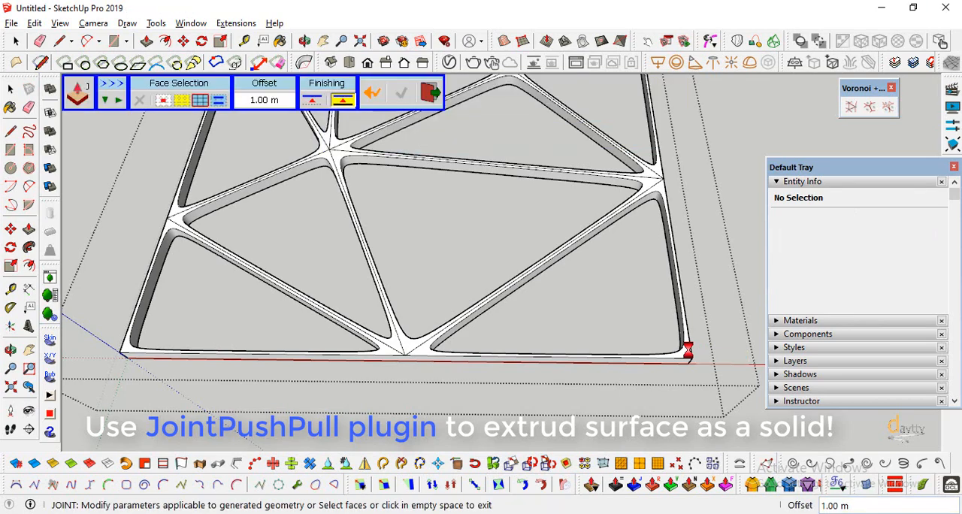
scroll(528, 387, "down", 10)
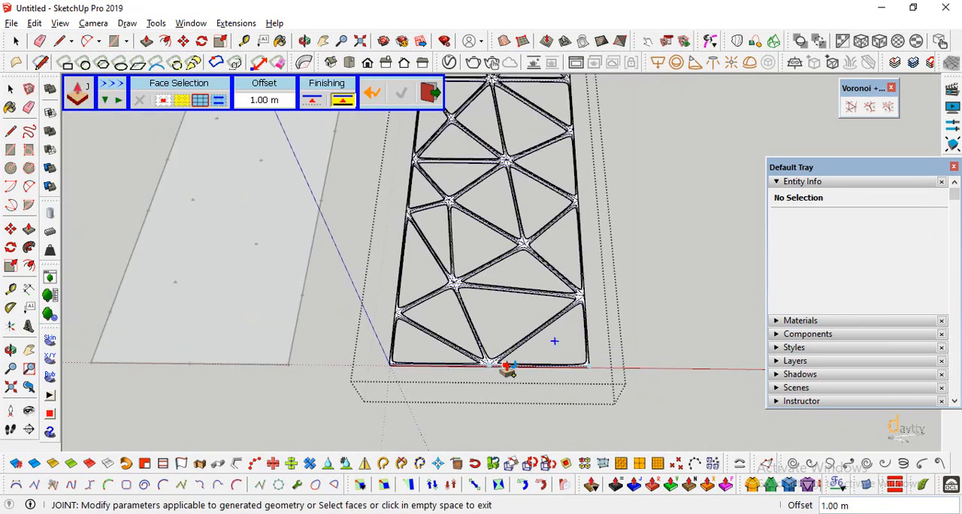
scroll(506, 369, "down", 2)
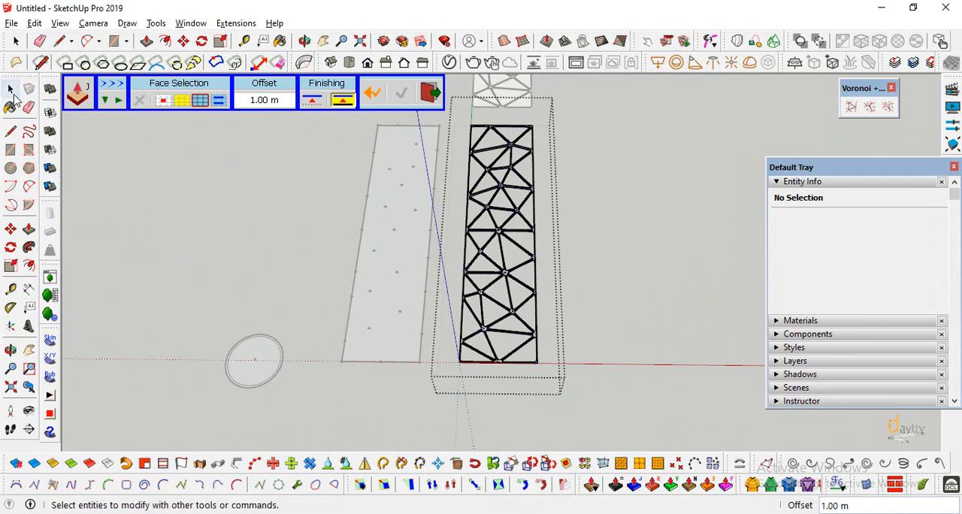
Close the frame group and place a copy of it beside the original along the red axis.
left_click(11, 89)
scroll(518, 389, "up", 5)
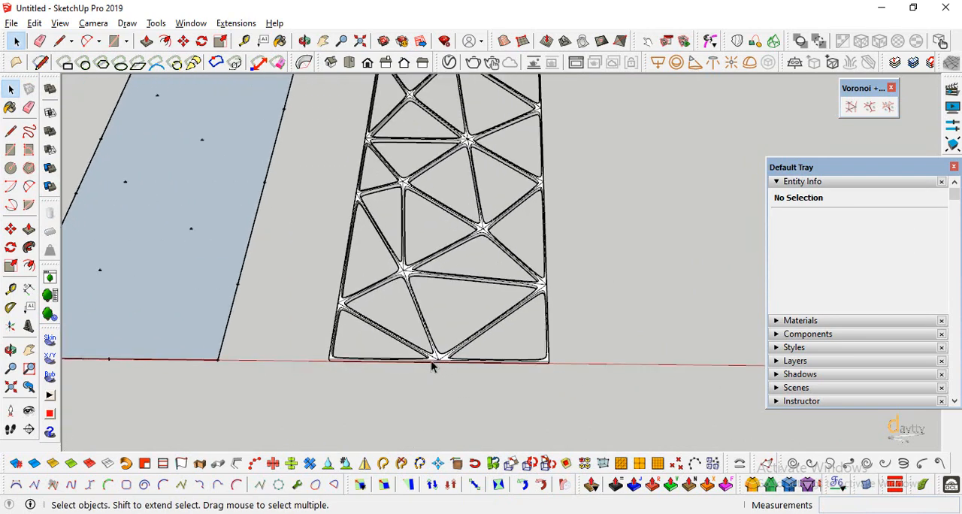
left_click(432, 365)
scroll(414, 393, "down", 1)
left_click(10, 229)
scroll(352, 248, "up", 5)
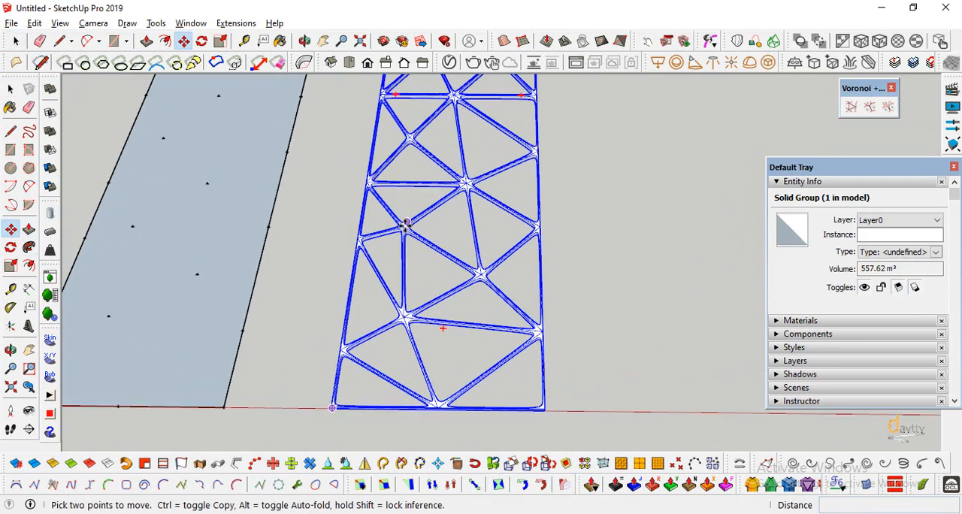
key("ctrl")
left_click(333, 246)
scroll(330, 237, "down", 5)
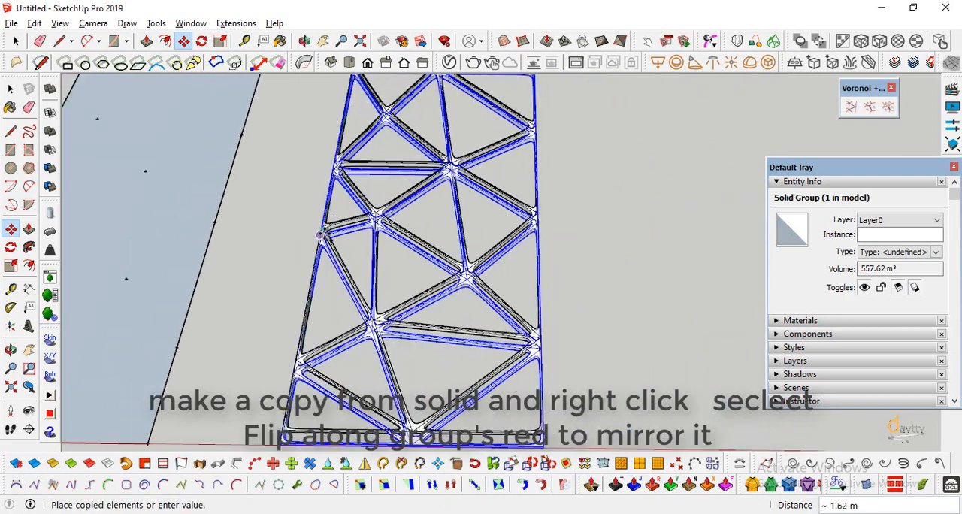
left_click(518, 239)
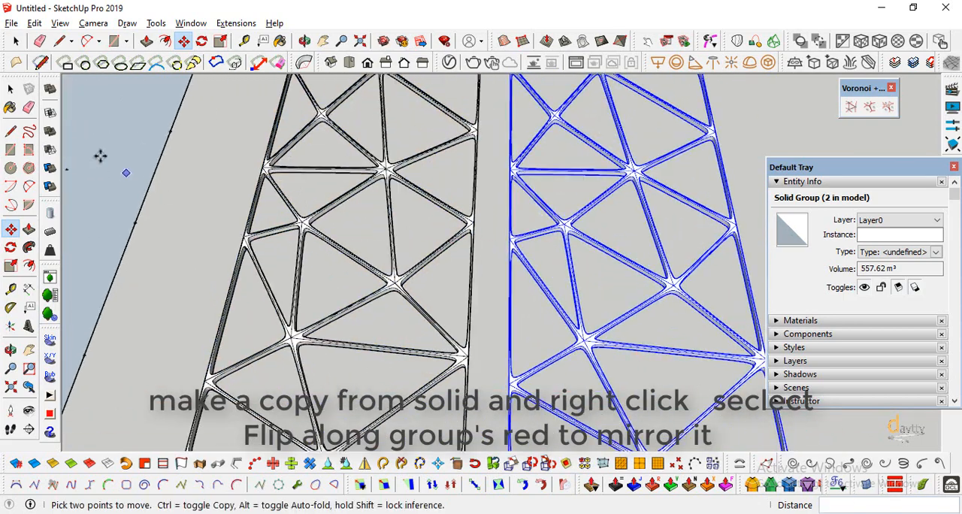
Mirror the copied frame by flipping it along the group's red direction.
left_click(10, 89)
left_click(517, 248)
right_click(516, 245)
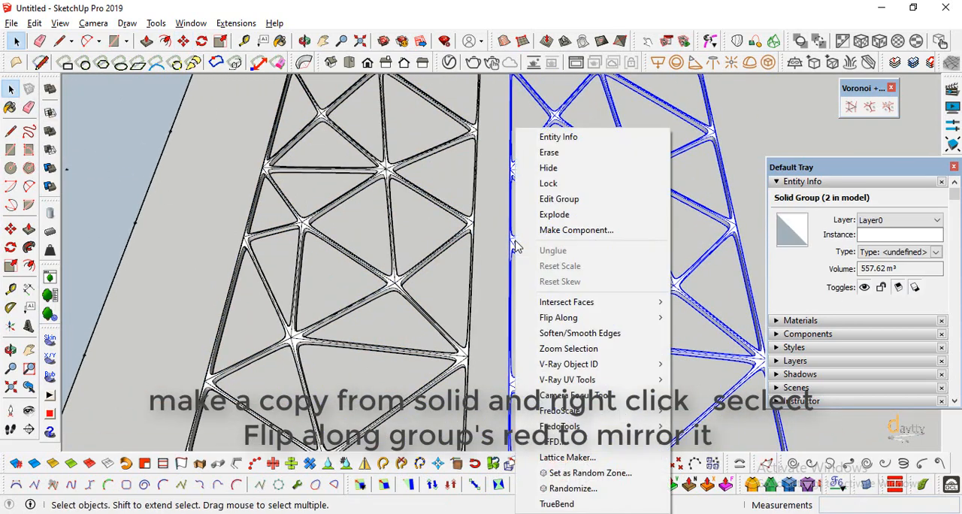
mouse_move(572, 318)
left_click(692, 318)
scroll(699, 325, "down", 3)
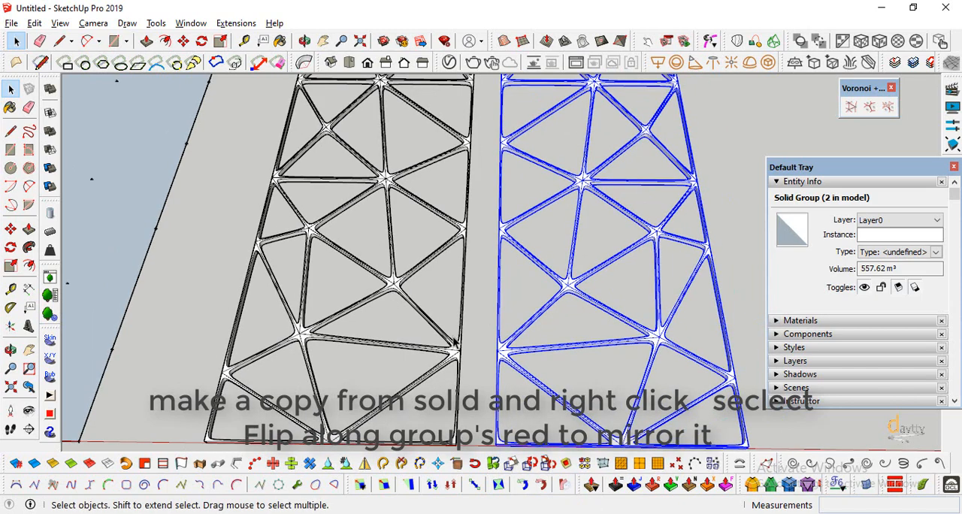
Move the mirrored frame against the original so that their matching edge endpoints meet, and deselect it.
scroll(446, 365, "up", 8)
key("m")
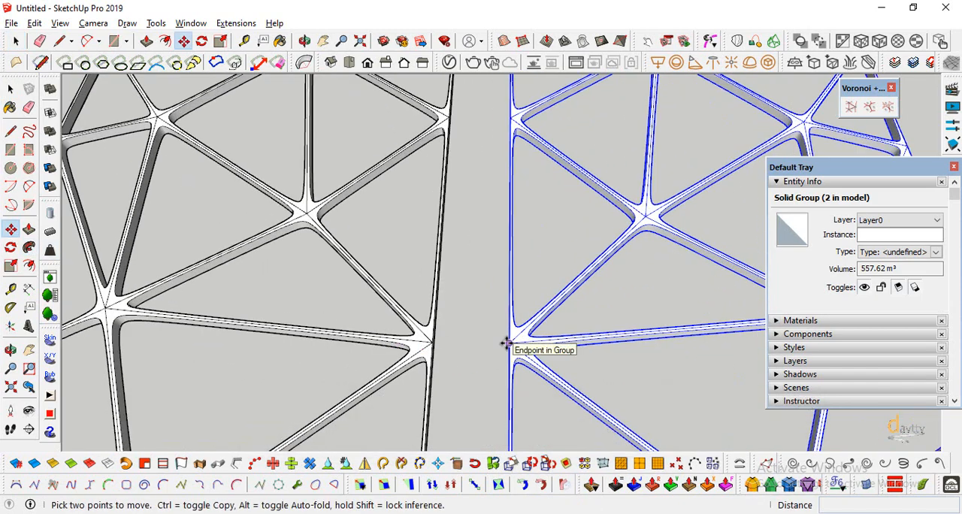
left_click(507, 342)
left_click(485, 341)
scroll(490, 330, "down", 5)
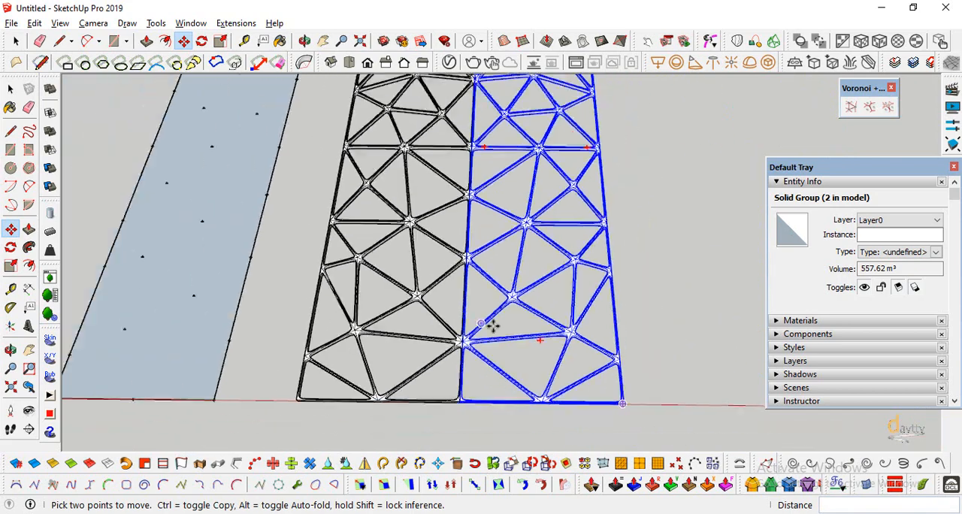
left_click(10, 89)
left_click(13, 94)
left_click(563, 297)
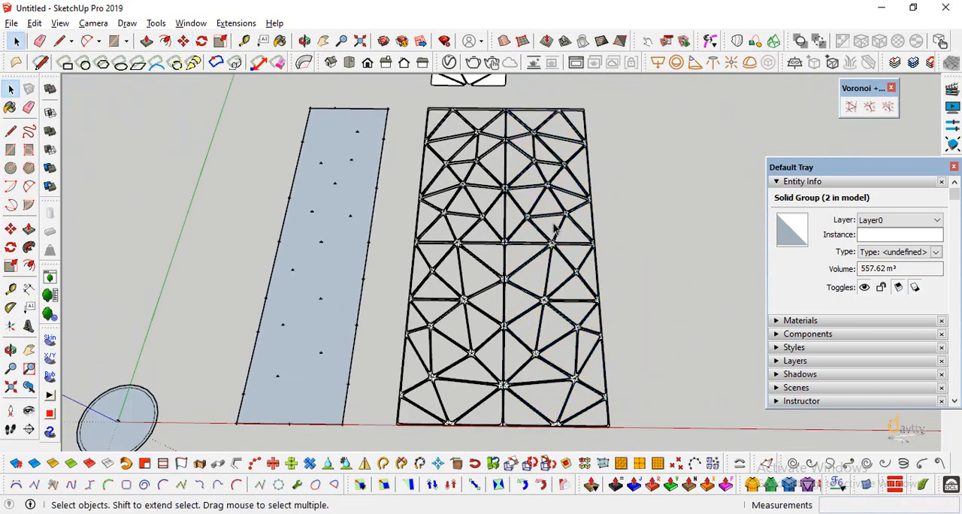
Join the original and mirrored frames into one solid with Outer Shell.
scroll(506, 328, "up", 7)
left_click(509, 314)
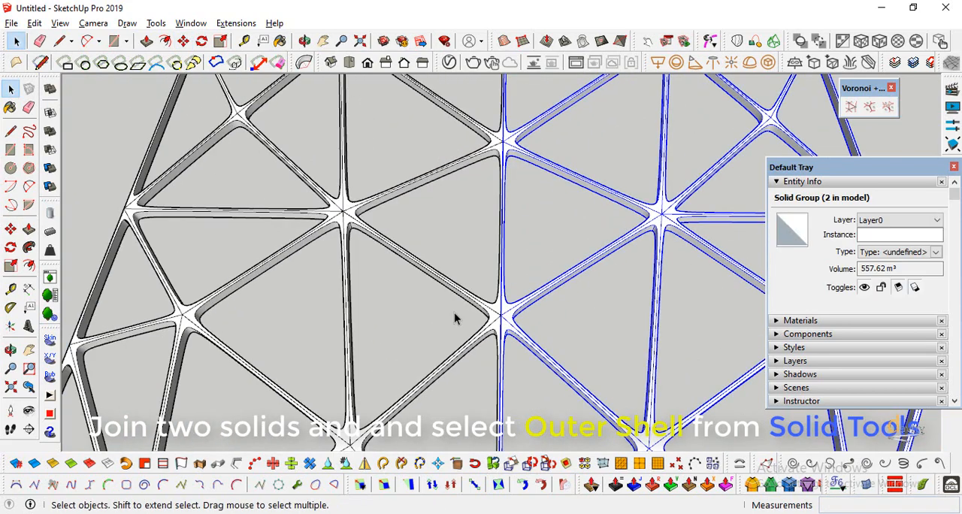
left_click(455, 314)
left_click(50, 89)
left_click(519, 316)
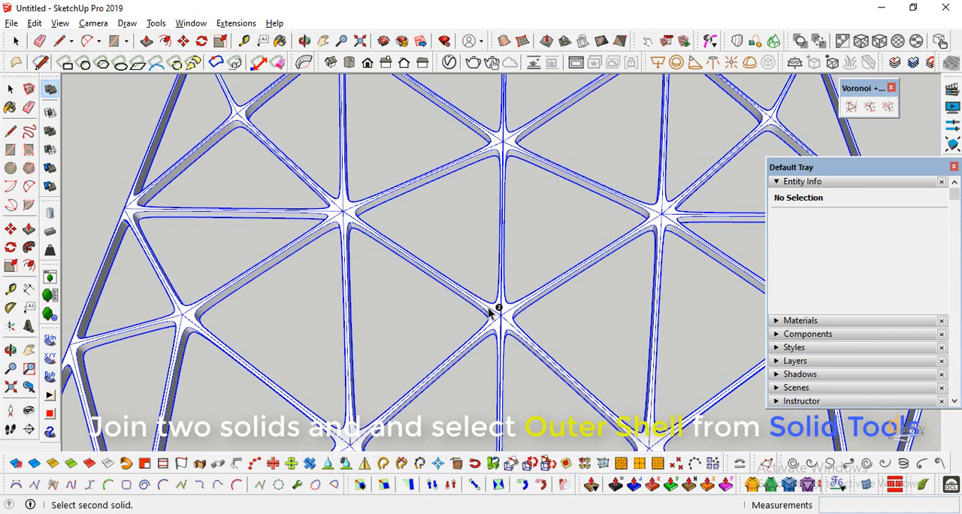
left_click(490, 308)
scroll(451, 301, "down", 3)
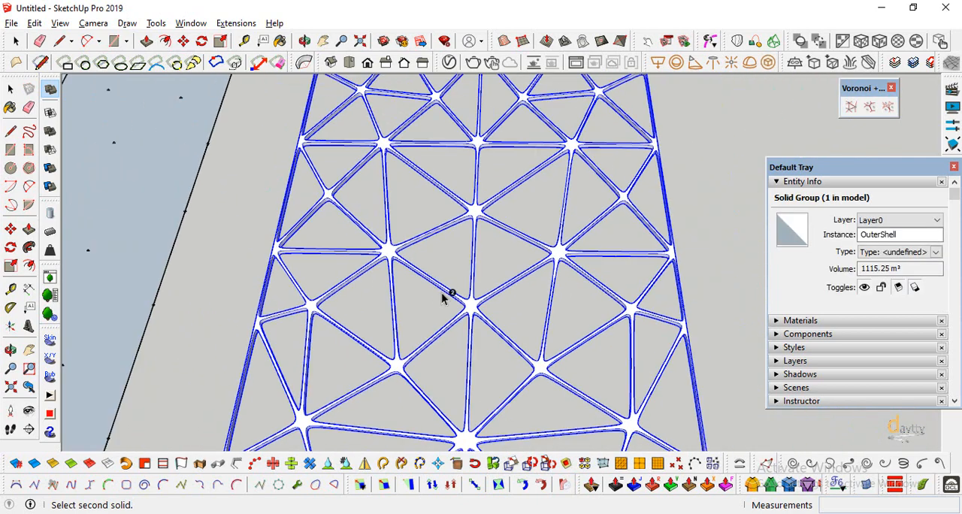
scroll(443, 299, "down", 5)
key("space")
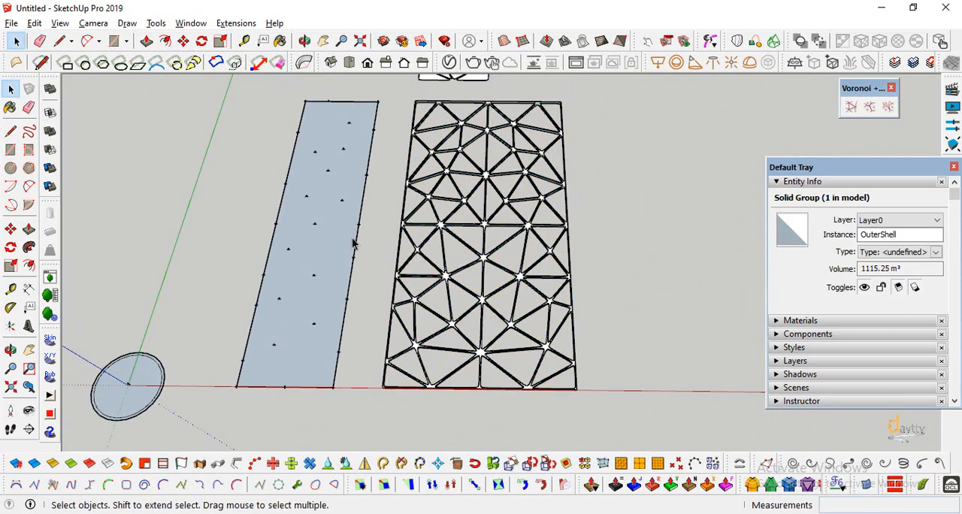
Rotate the joined panel upright about its bottom edge on the red axis.
left_click(10, 349)
mouse_move(331, 285)
left_mouse_down()
mouse_move(403, 266)
mouse_move(436, 350)
mouse_move(421, 335)
left_mouse_up()
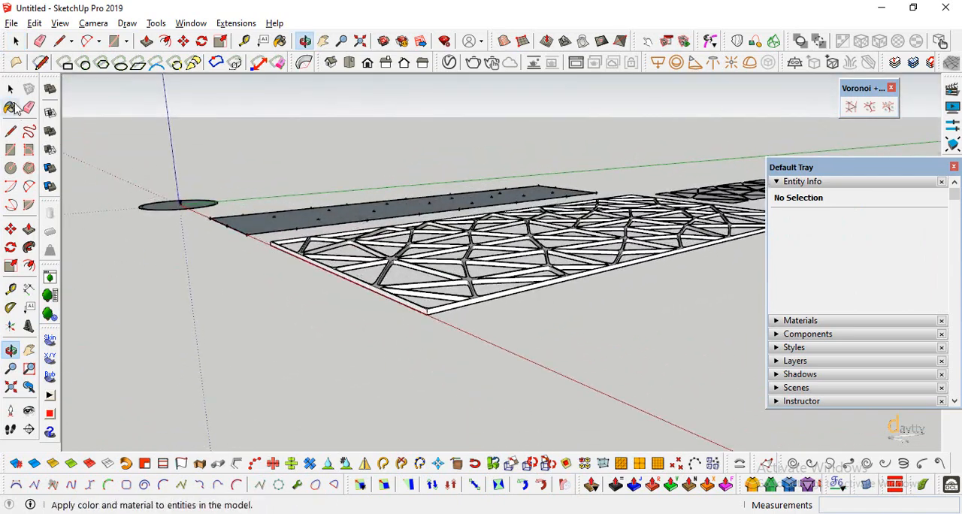
key("space")
left_click(434, 313)
key("q")
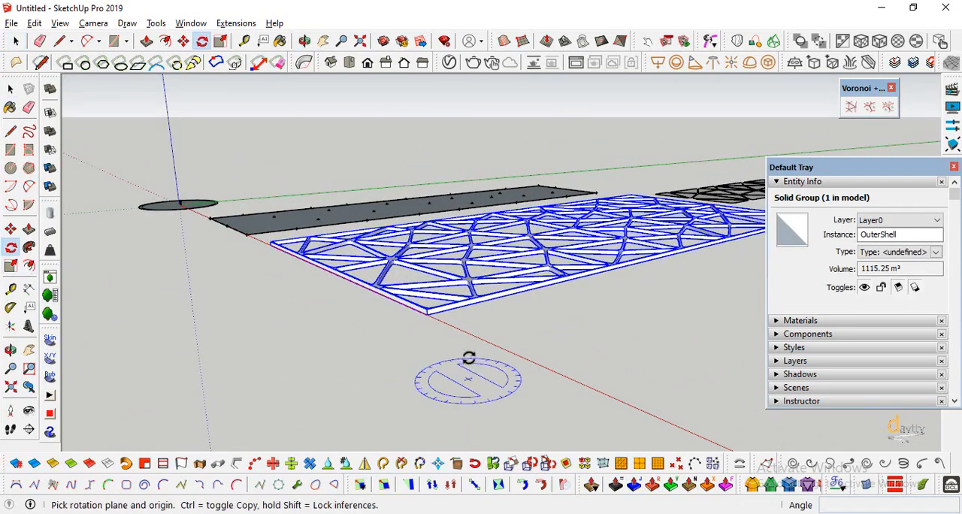
left_click(426, 315)
left_click(437, 339)
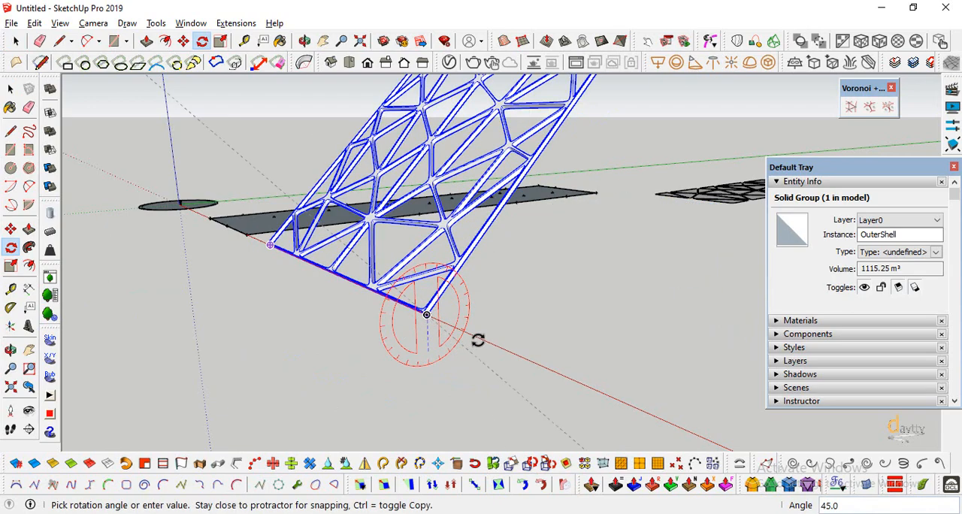
left_click(501, 297)
left_click(11, 349)
left_click_drag(316, 301, 454, 355)
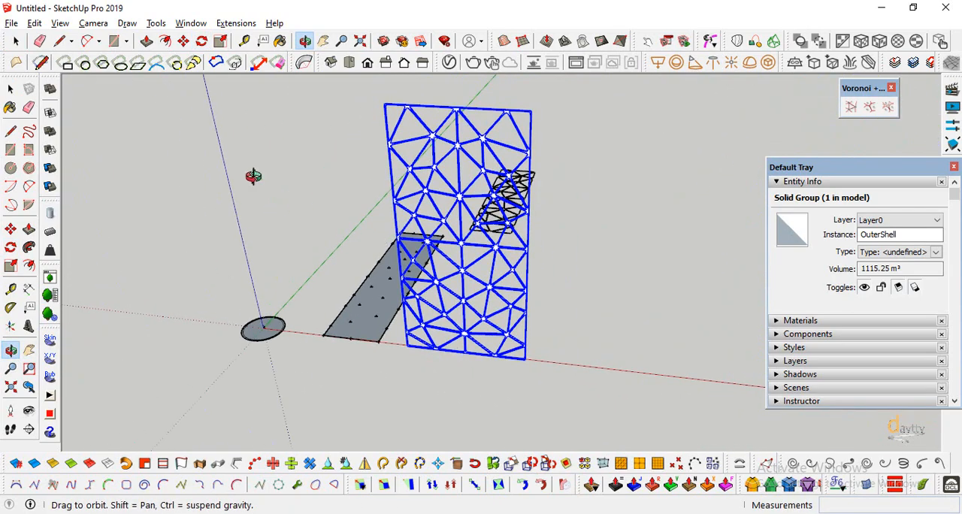
left_click(11, 90)
left_click(303, 62)
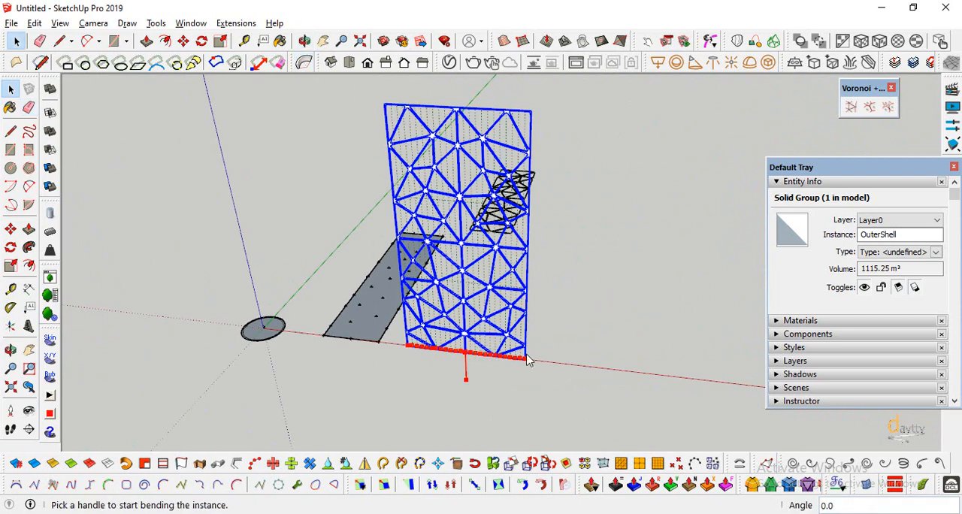
scroll(482, 338, "up", 5)
middle_click_drag(466, 391, 411, 351)
left_click(10, 89)
left_click(336, 389)
Open the panel group and reset its axes with the origin at the outer bottom corner and red along the bottom edge, then close it.
double_click(410, 347)
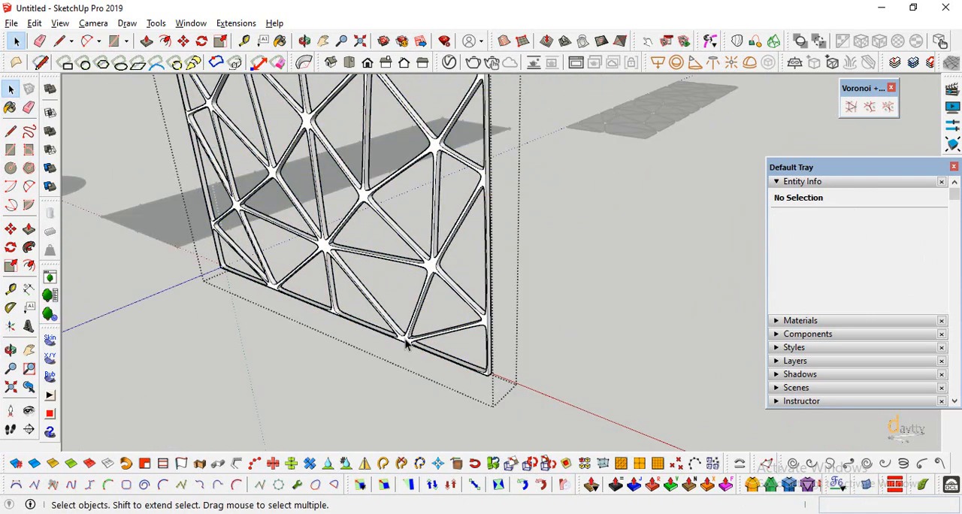
triple_click(406, 344)
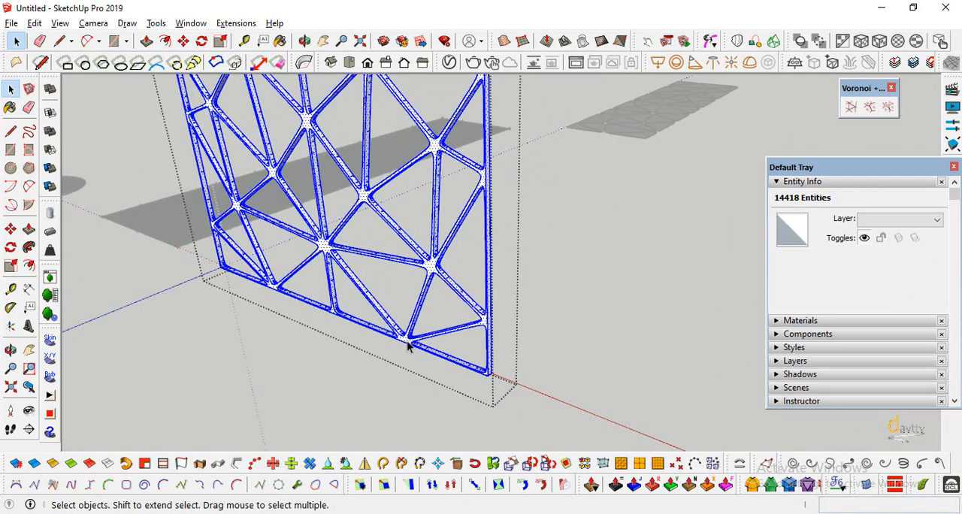
left_click(10, 326)
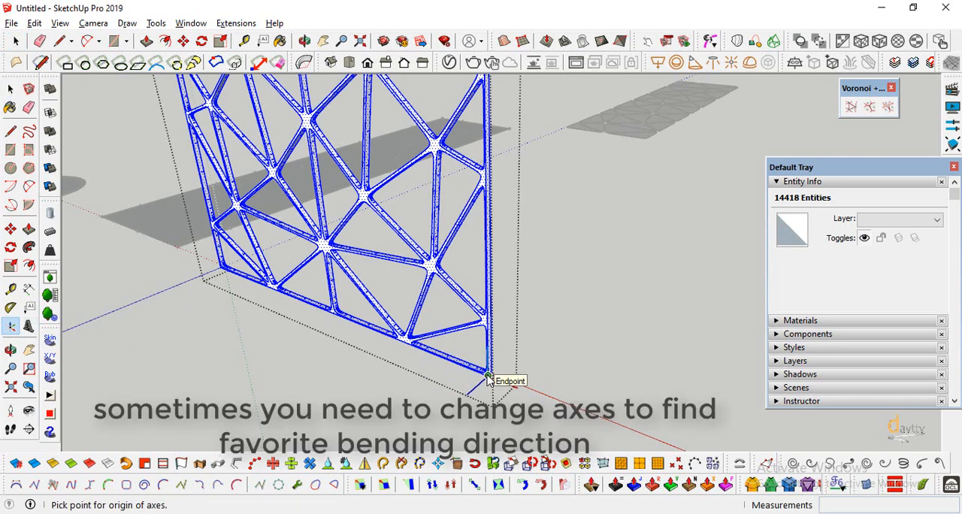
left_click(488, 375)
left_click(444, 359)
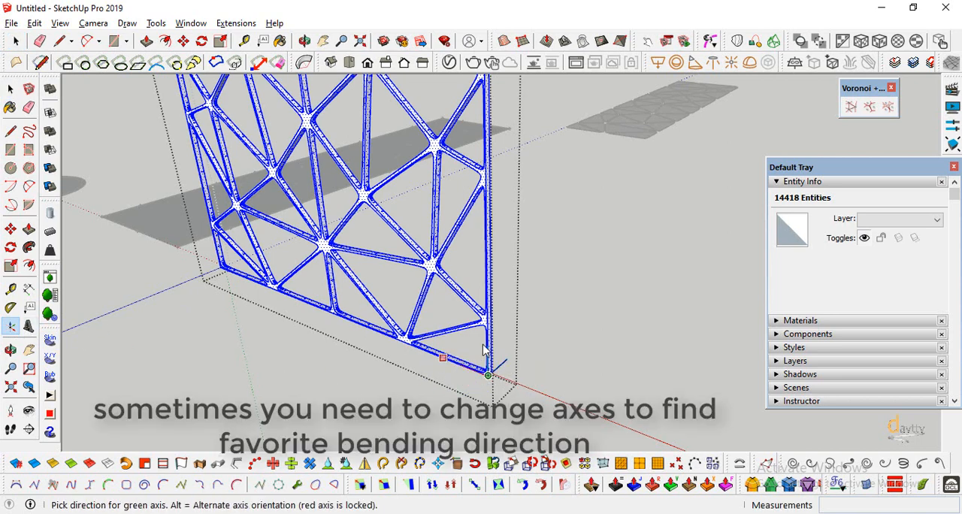
left_click(525, 412)
key("space")
left_click(512, 401)
scroll(509, 391, "down", 6)
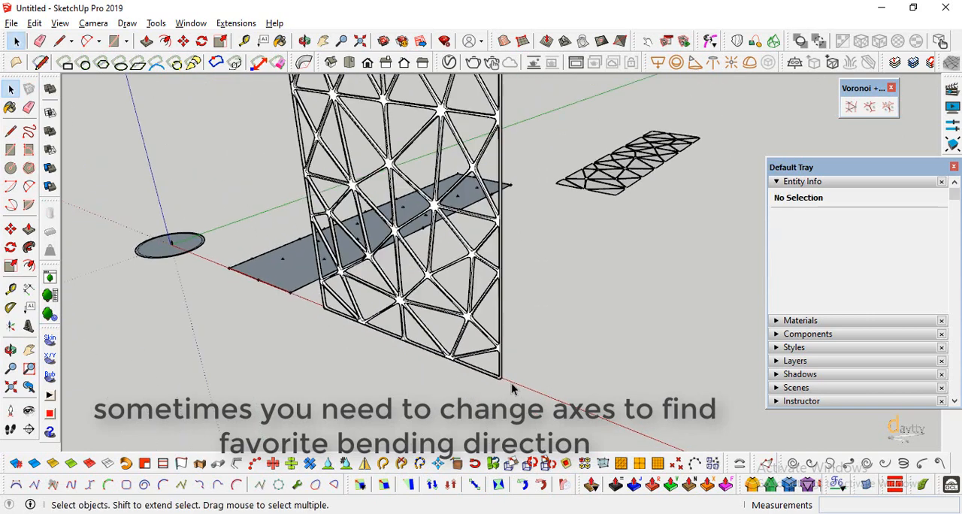
Turn off the Profiles edge style for the model.
left_click(10, 350)
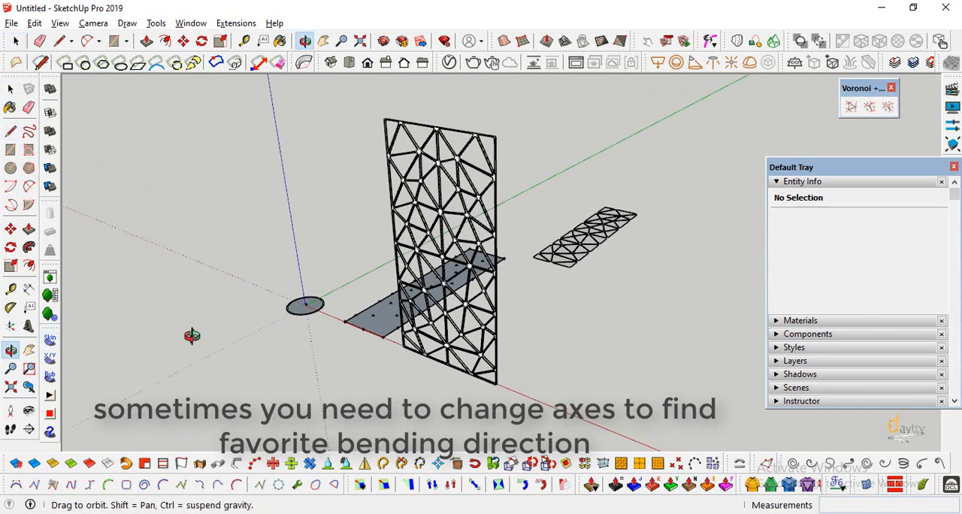
left_click_drag(493, 304, 623, 316)
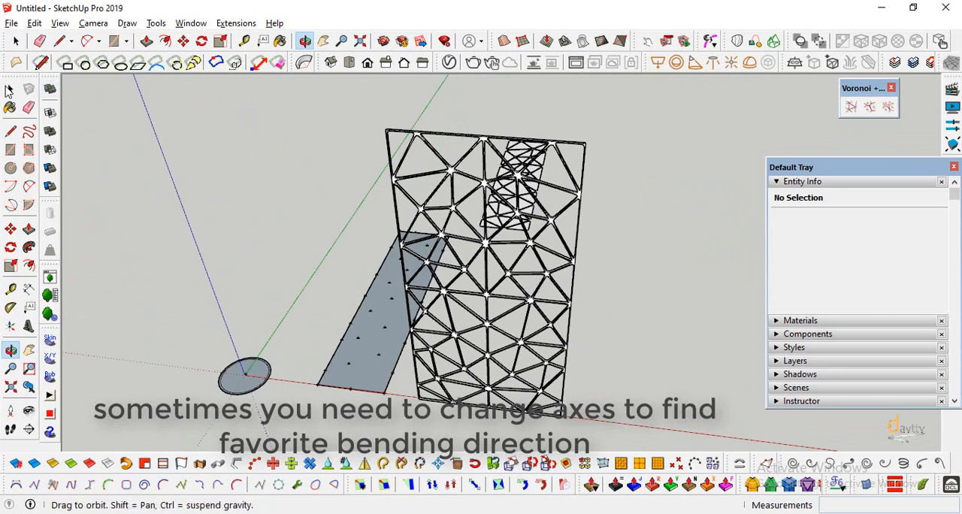
left_click(60, 23)
mouse_move(98, 209)
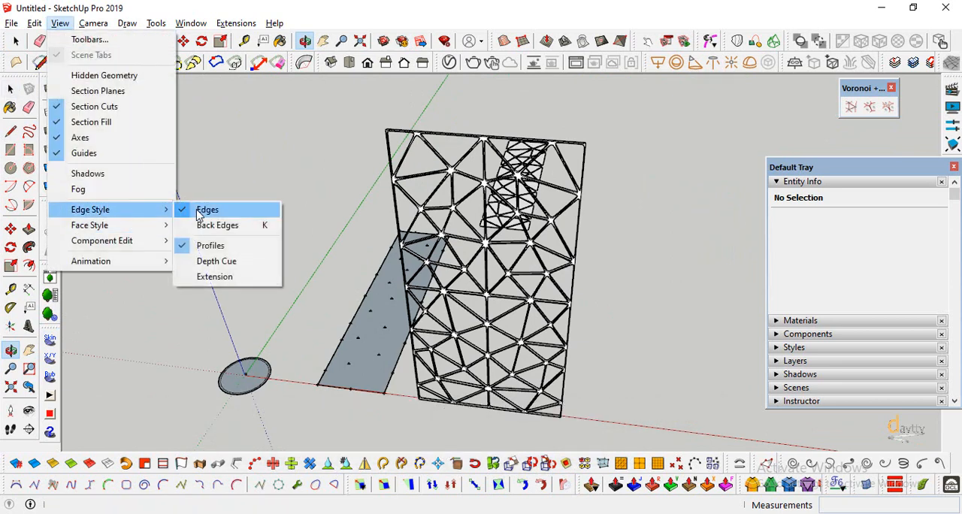
left_click(208, 245)
Select the upright perforated panel and bend it 360 degrees into a closed cylinder with TrueBend.
left_click(323, 65)
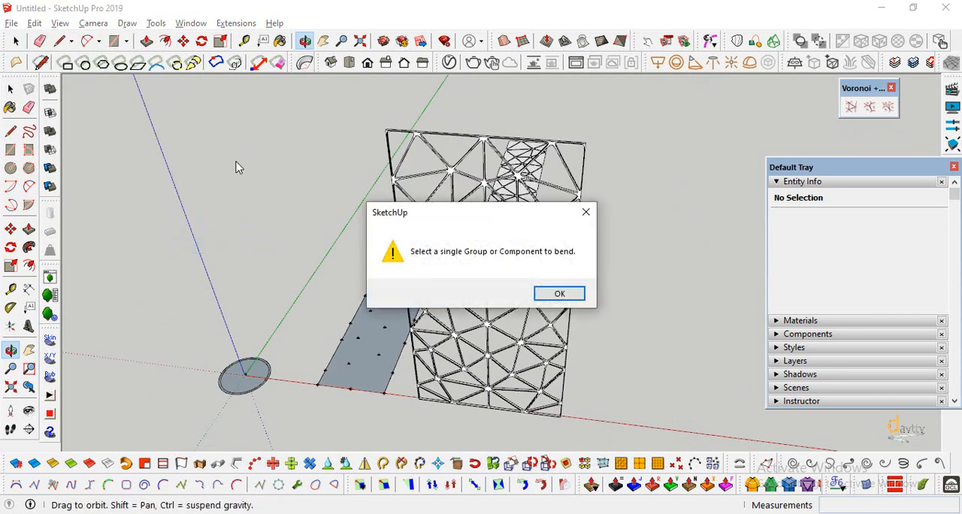
left_click(572, 293)
left_click(10, 88)
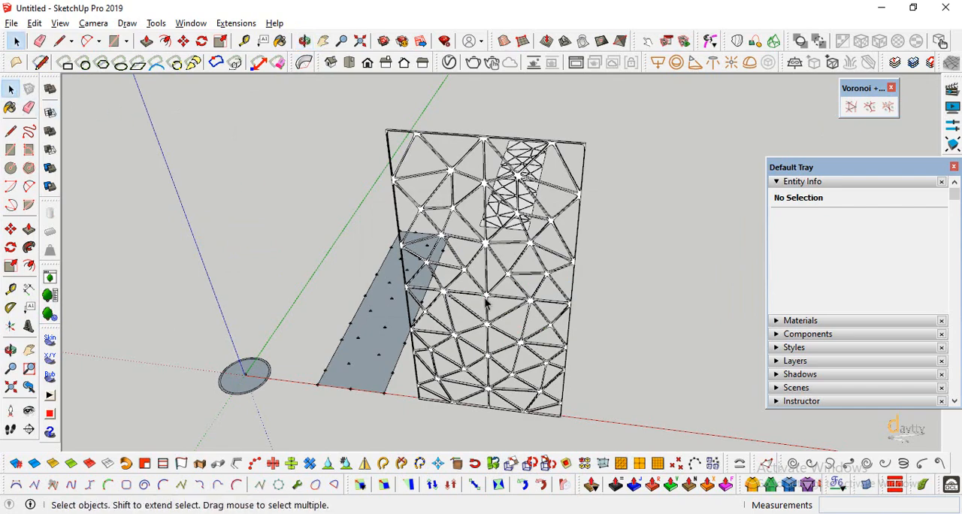
left_click(481, 305)
left_click(304, 63)
scroll(217, 302, "down", 2)
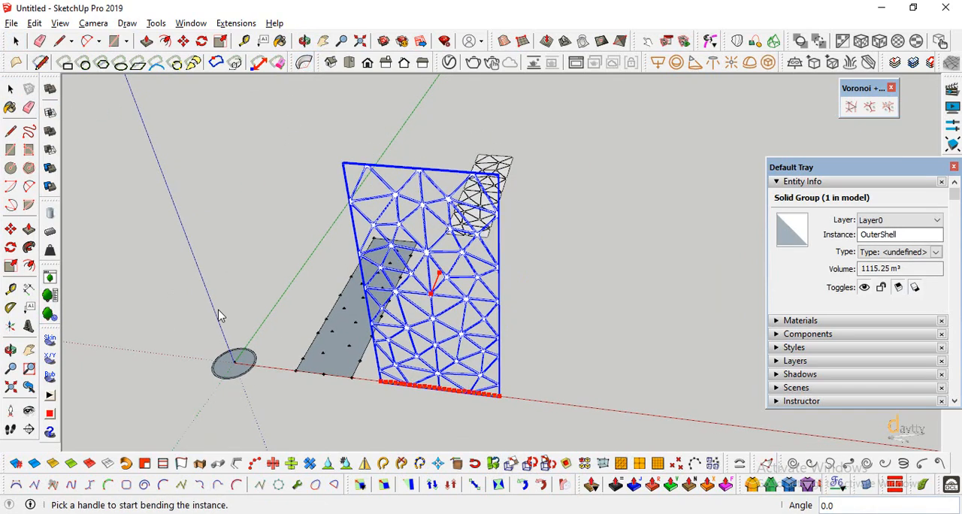
scroll(515, 376, "up", 2)
middle_click_drag(440, 371, 382, 300)
left_click_drag(388, 286, 321, 379)
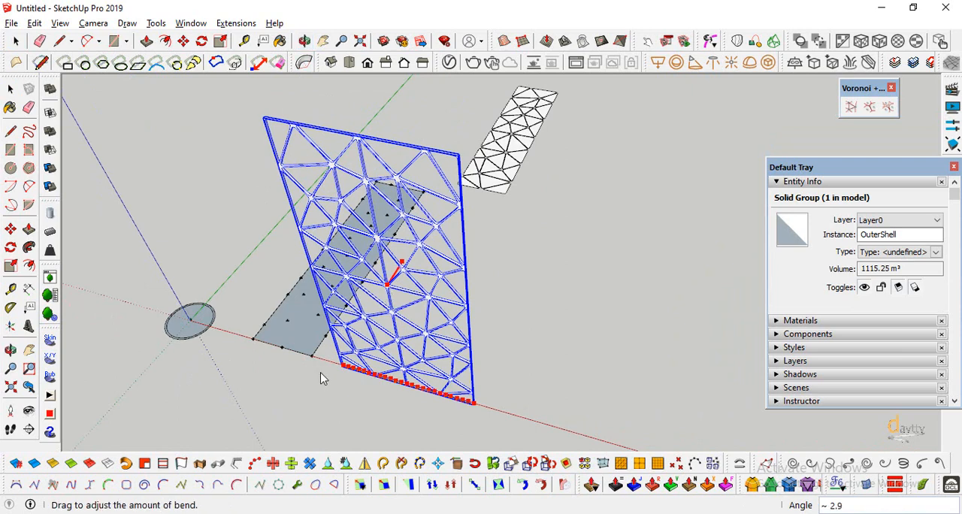
type("360")
key("Return")
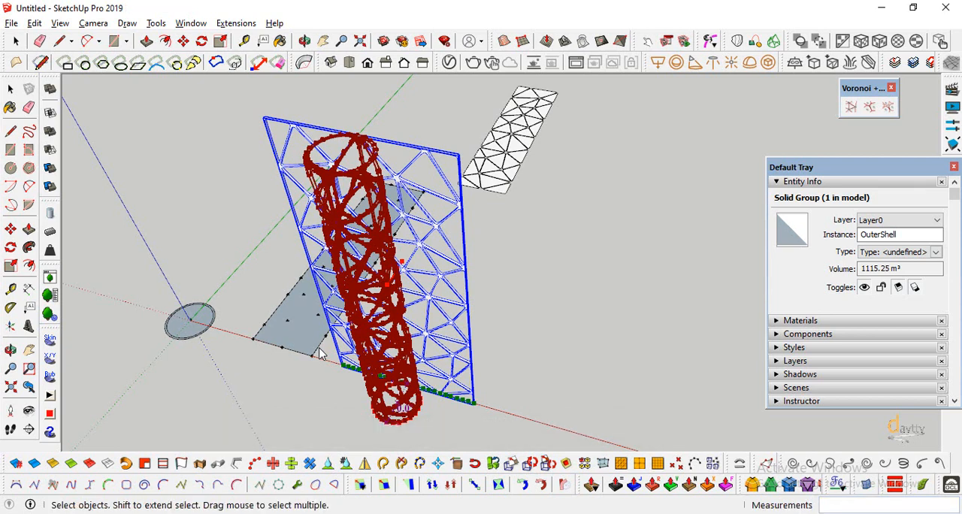
scroll(376, 221, "down", 5)
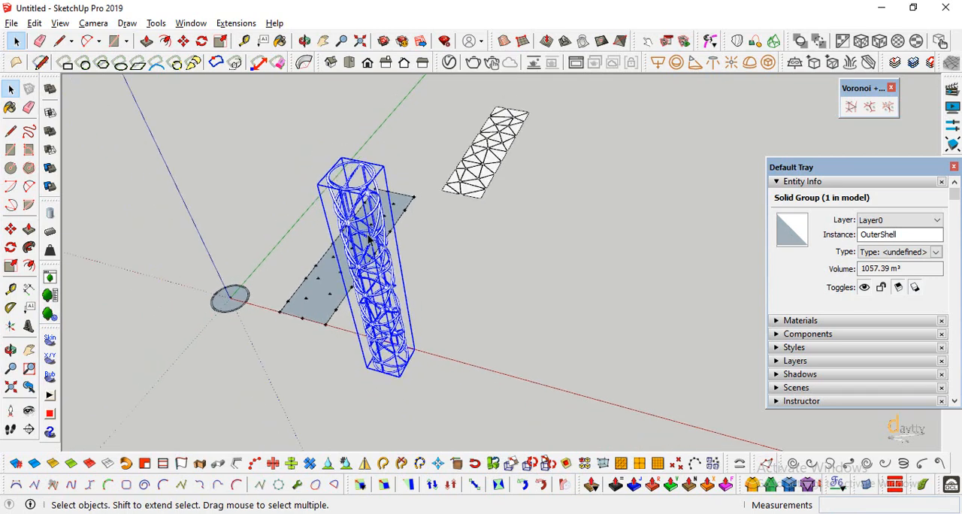
scroll(208, 362, "up", 3)
scroll(303, 300, "down", 2)
scroll(253, 282, "up", 1)
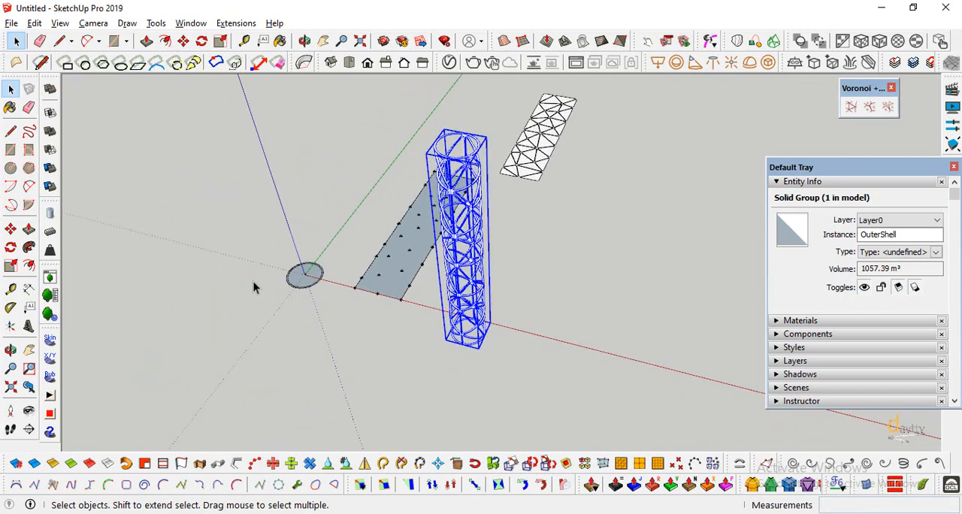
Undo the 360-degree bend of the perforated panel and deselect the panel.
key("ctrl+z")
scroll(466, 237, "up", 3)
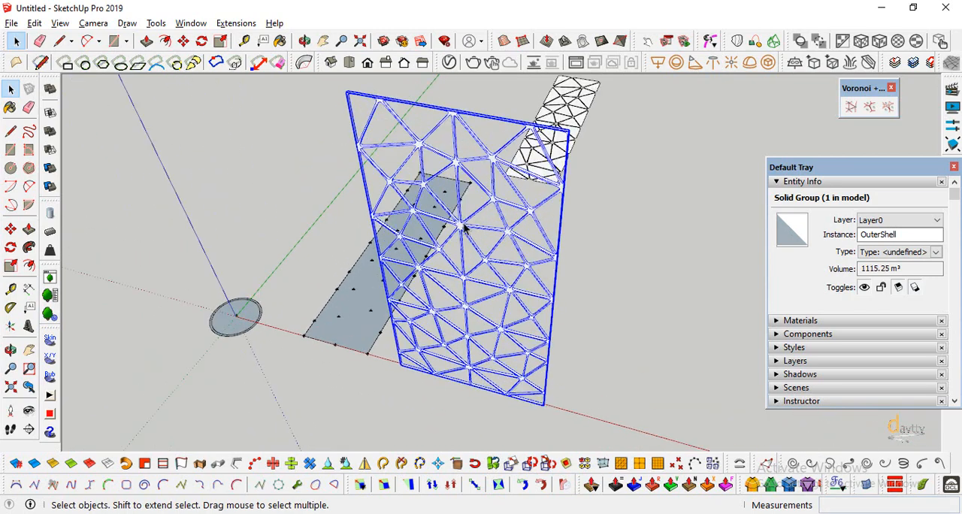
scroll(465, 230, "down", 2)
left_click(325, 213)
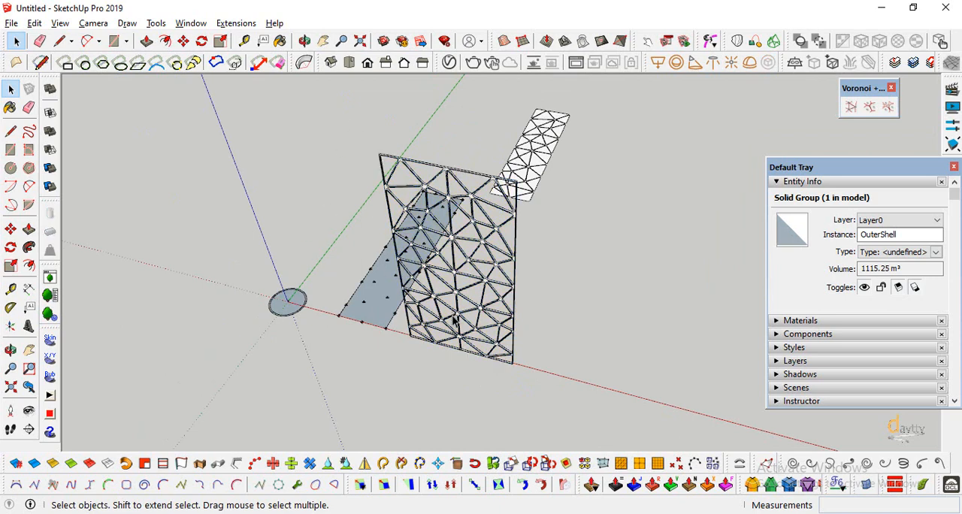
Bend the upright perforated panel 360 degrees into a closed cylinder with TrueBend, then deselect it.
left_click(457, 317)
left_click(304, 64)
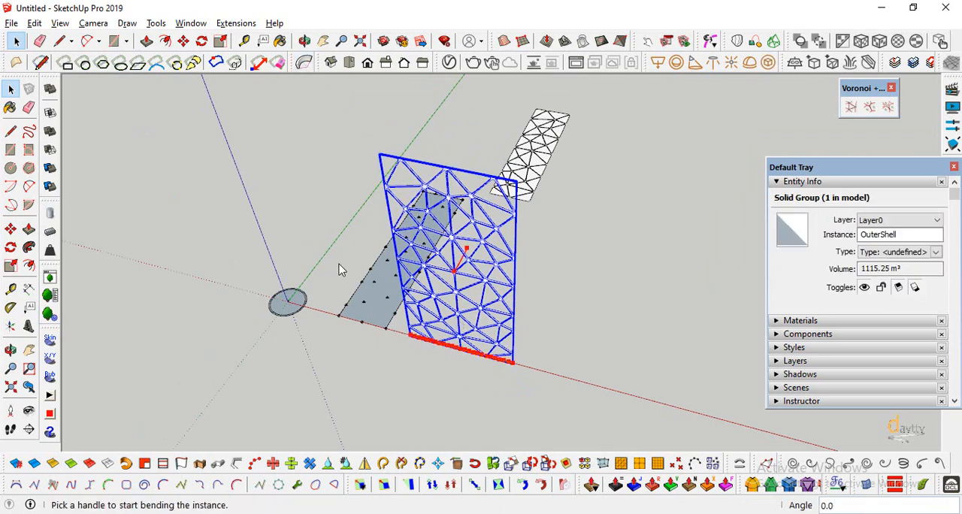
left_click(456, 276)
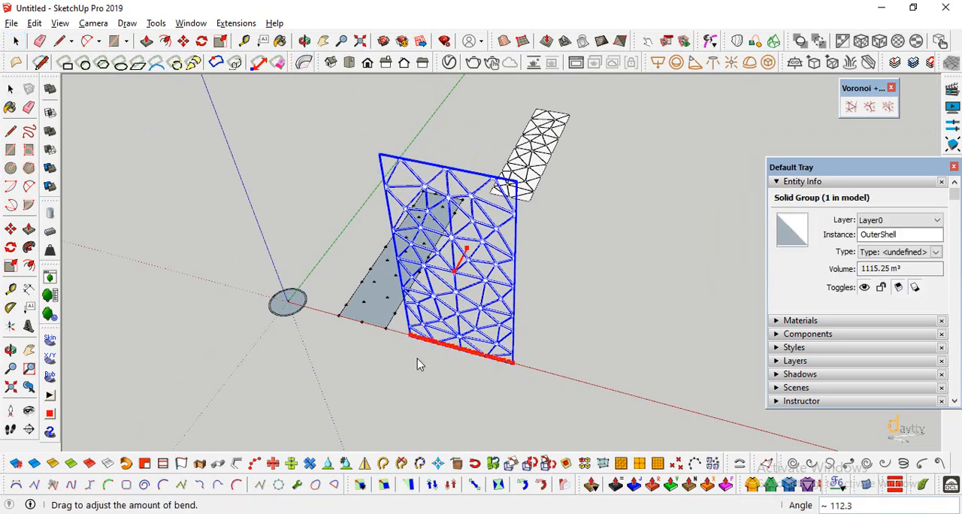
type("360")
key("Return")
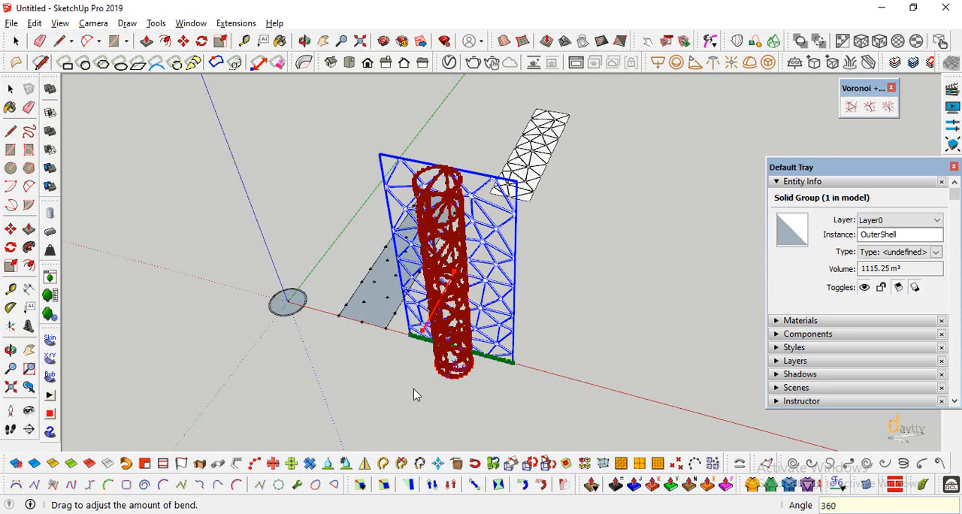
left_click(402, 376)
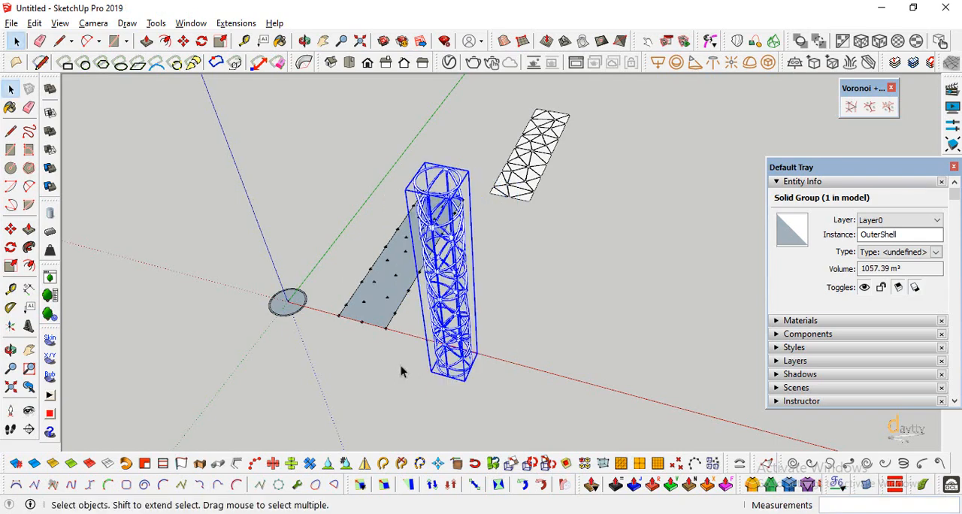
scroll(446, 351, "up", 5)
left_click(10, 350)
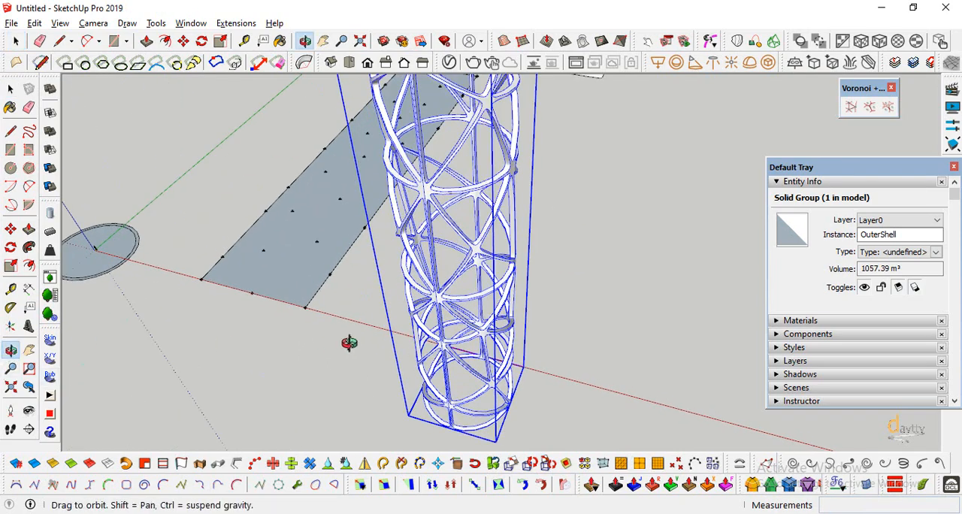
left_click_drag(348, 339, 361, 292)
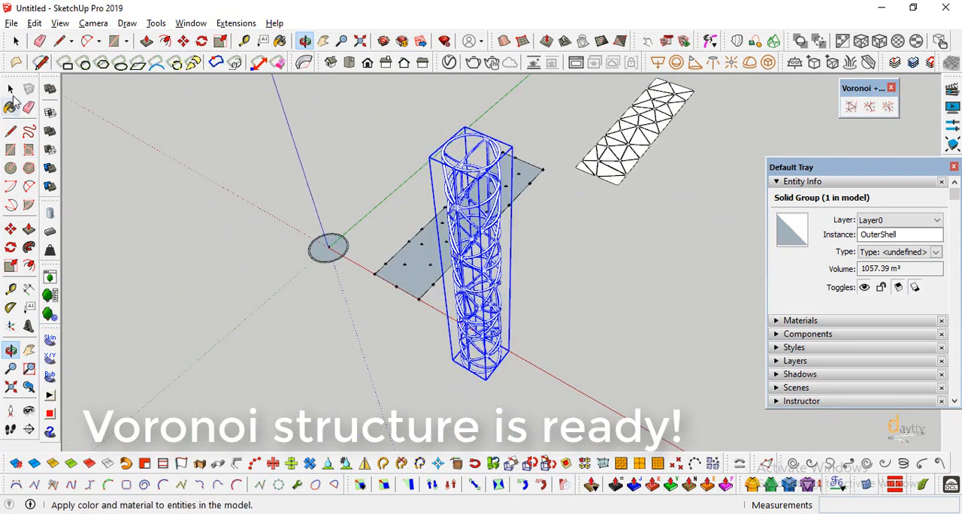
left_click(10, 88)
left_click(123, 163)
middle_click_drag(122, 164, 452, 330)
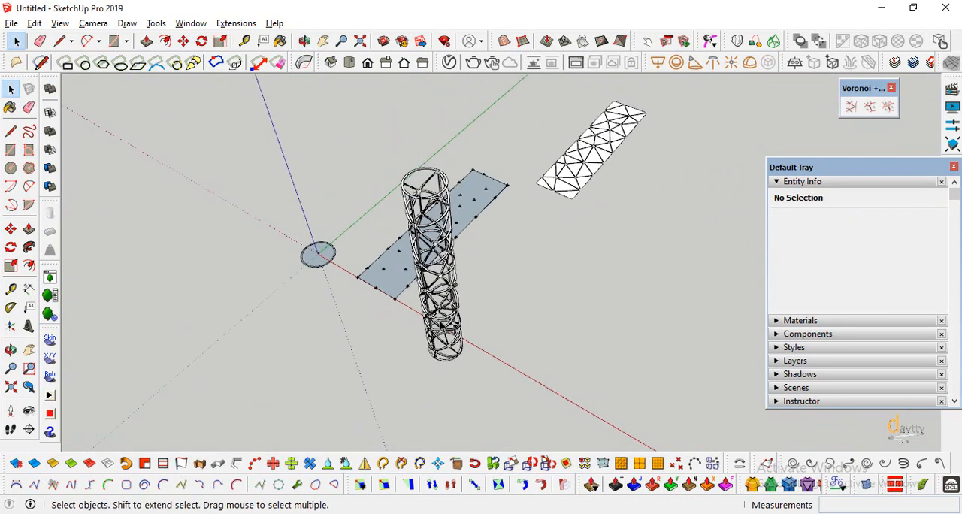
Switch the camera to parallel projection and view the cylindrical tower's ring from the top.
left_click(93, 24)
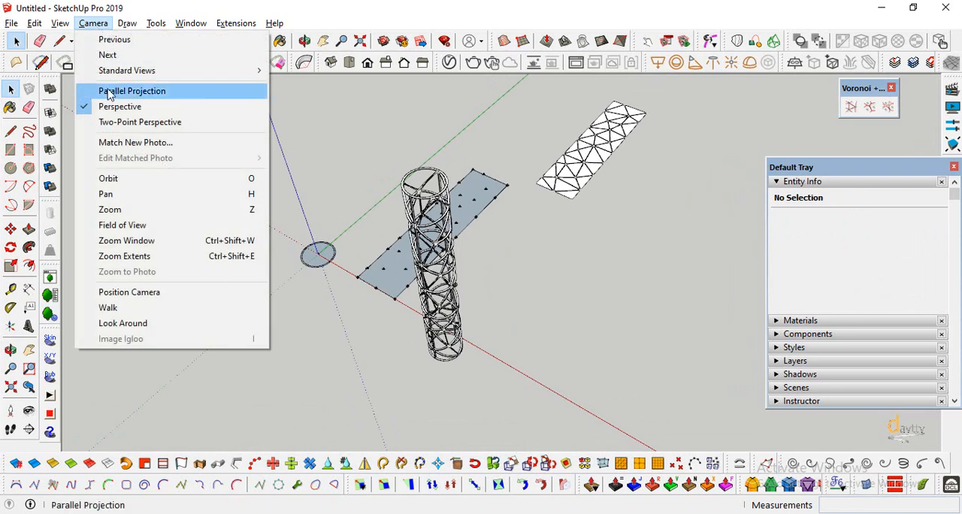
left_click(132, 88)
left_click(349, 63)
scroll(521, 345, "down", 2)
scroll(536, 401, "up", 9)
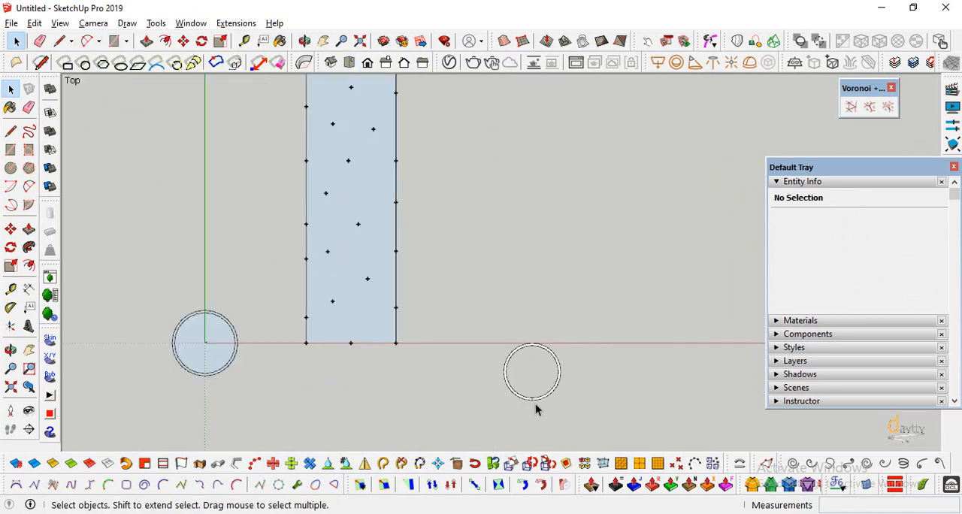
scroll(489, 320, "down", 1)
scroll(511, 339, "up", 3)
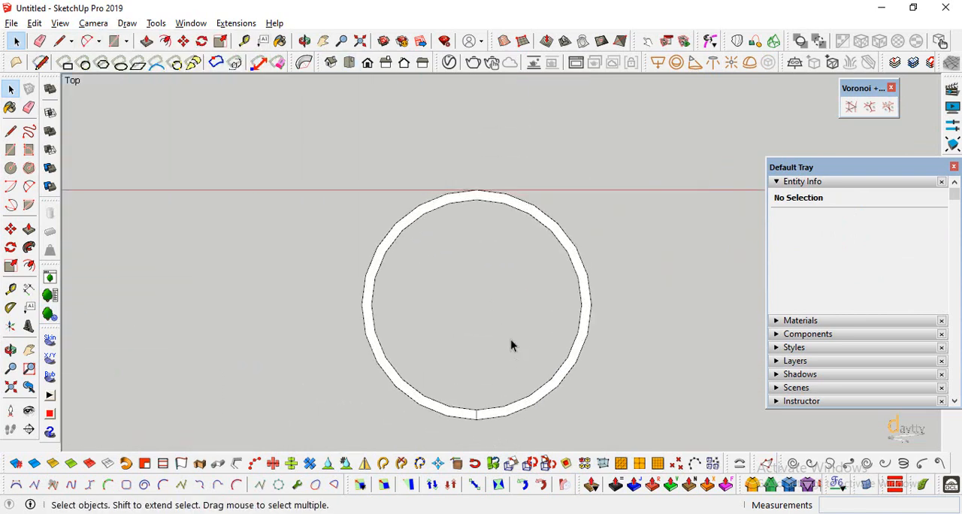
Draw a line across the ring's inner diameter and a circle from its midpoint with a radius of about 10.78 m.
left_click(11, 132)
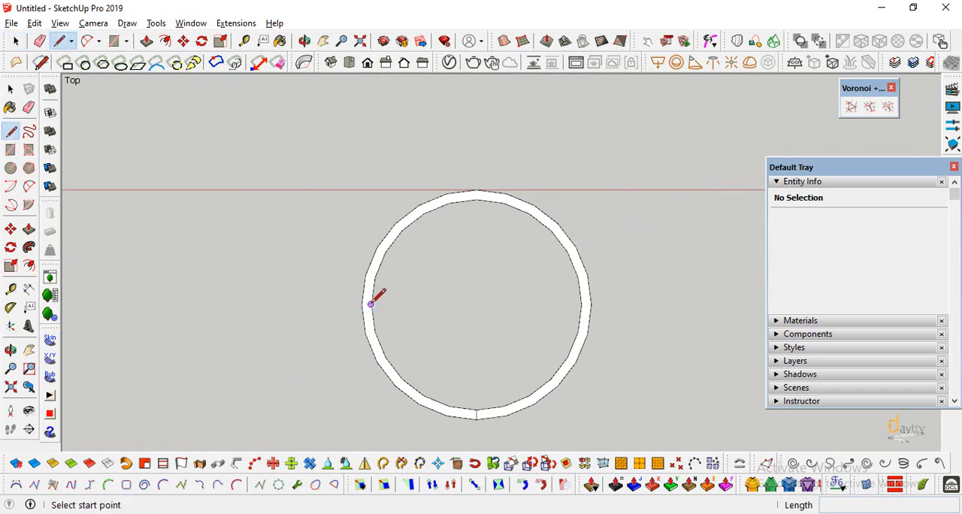
left_click(370, 303)
key("Escape")
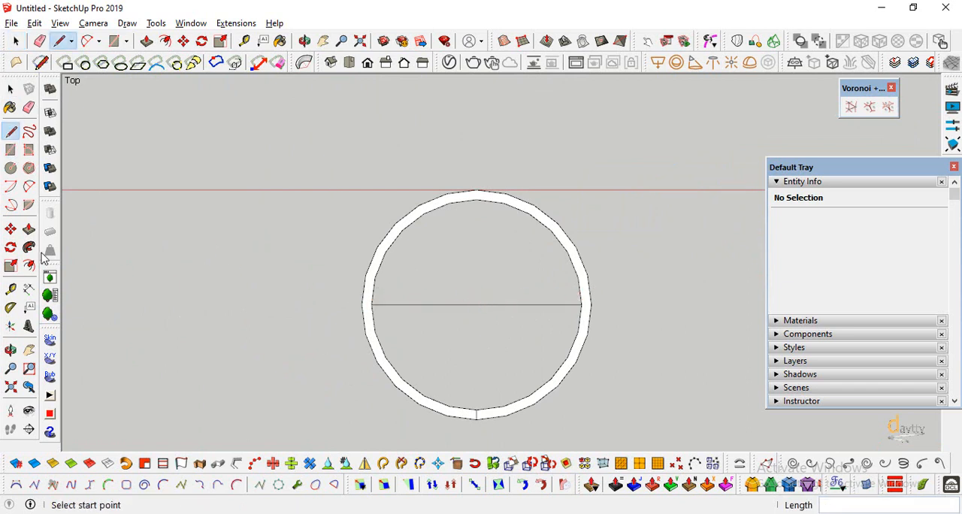
left_click(10, 168)
left_click(476, 304)
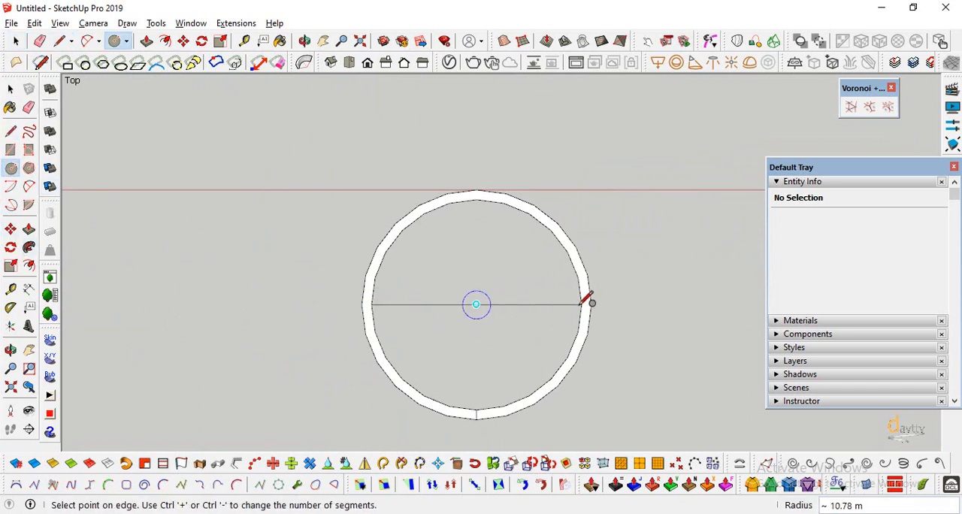
left_click(591, 302)
scroll(188, 333, "down", 1)
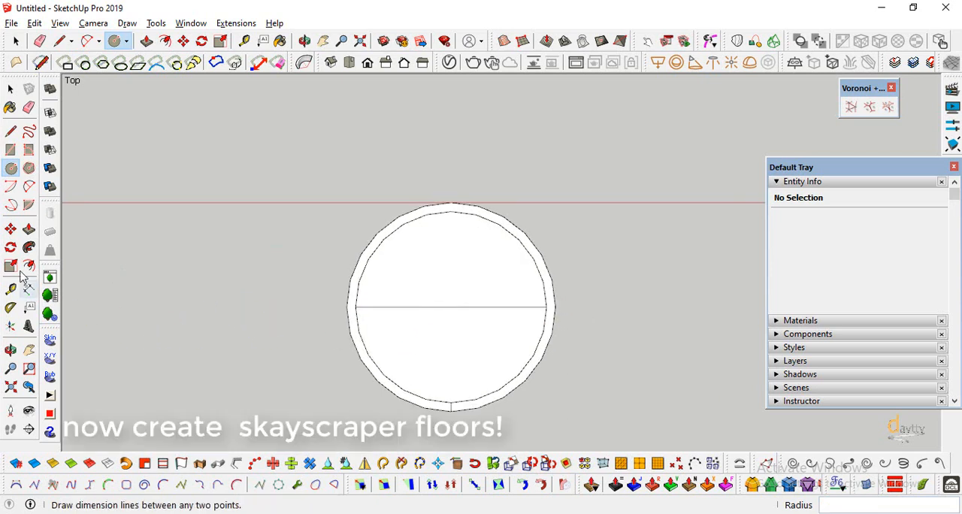
Delete the diameter line and group the circular face together with its boundary edges.
left_click(11, 88)
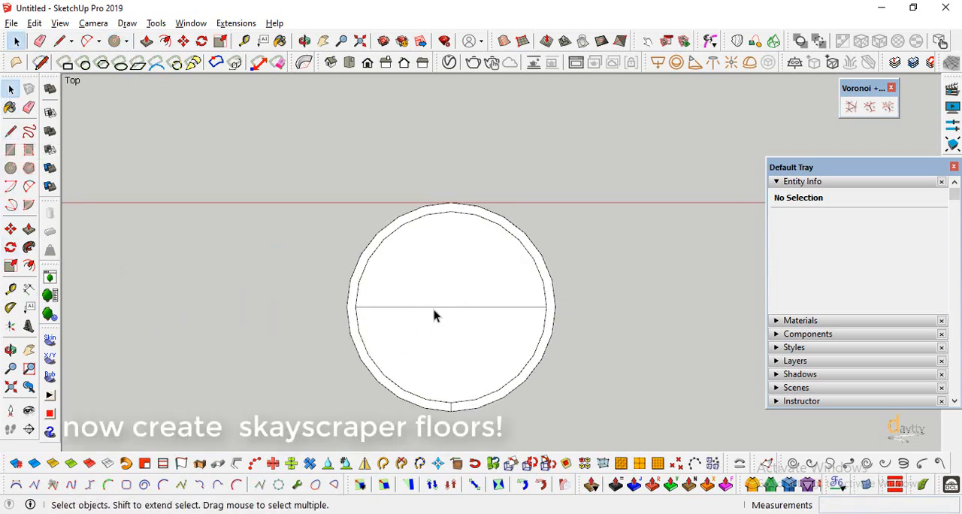
left_click(436, 307)
left_click(443, 290, "shift")
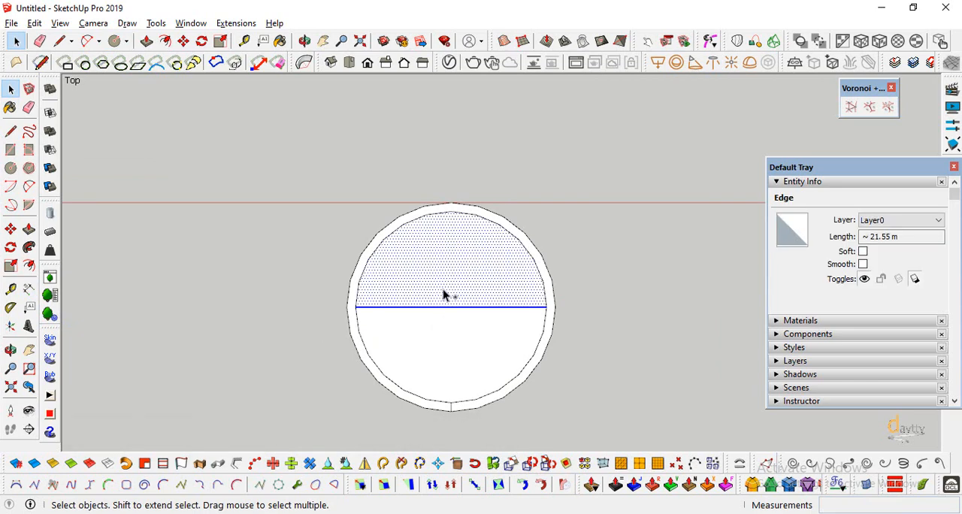
left_click(441, 307)
key("Delete")
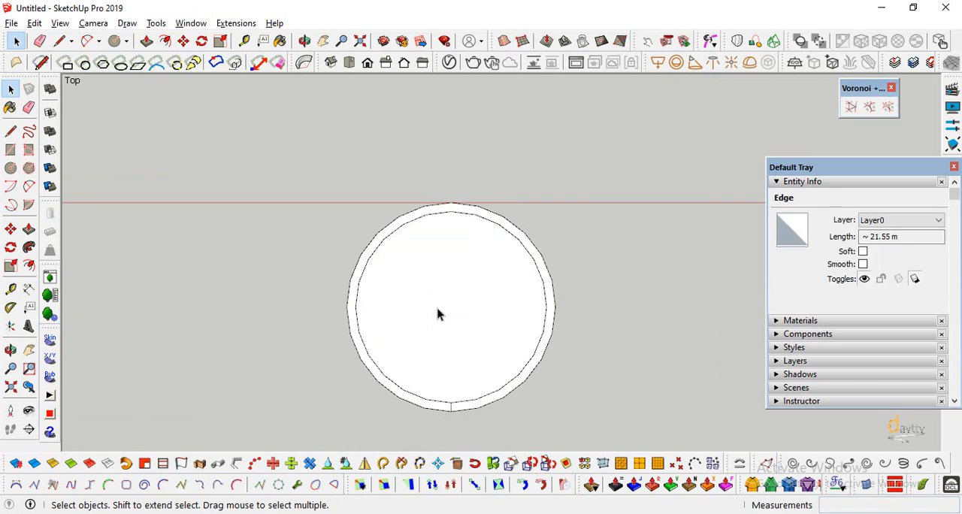
left_click(443, 329)
double_click(443, 329)
right_click(443, 329)
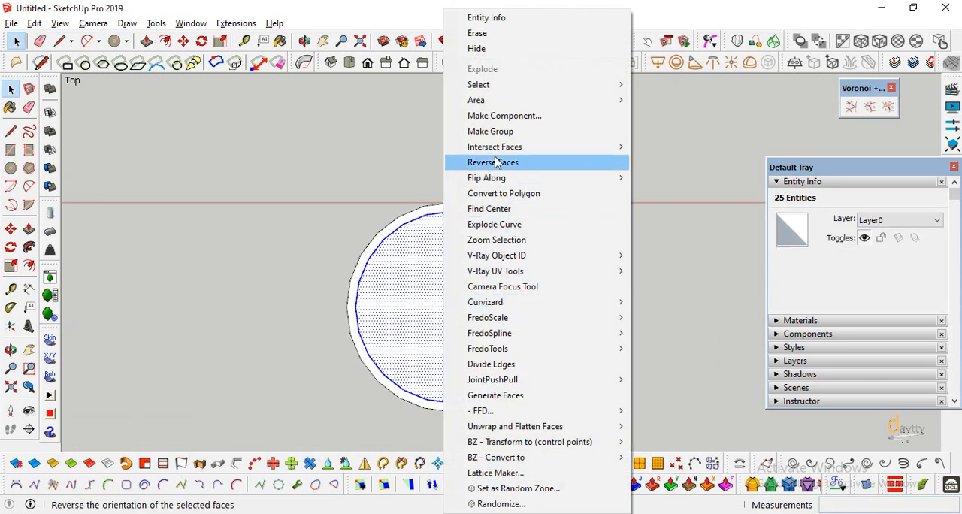
left_click(497, 133)
Draw a new diameter line across the grouped circle, outside the group, and clear the selection.
left_click(10, 131)
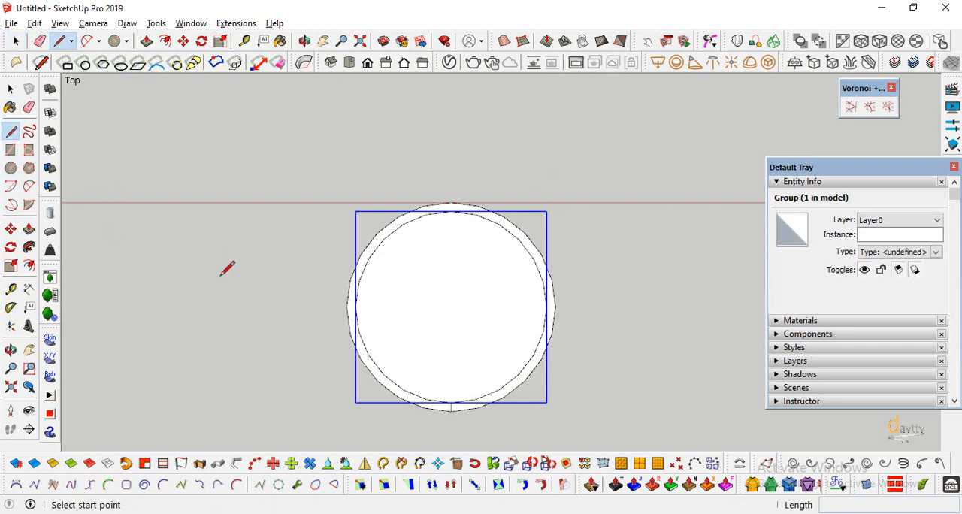
left_click(356, 307)
left_click(547, 307)
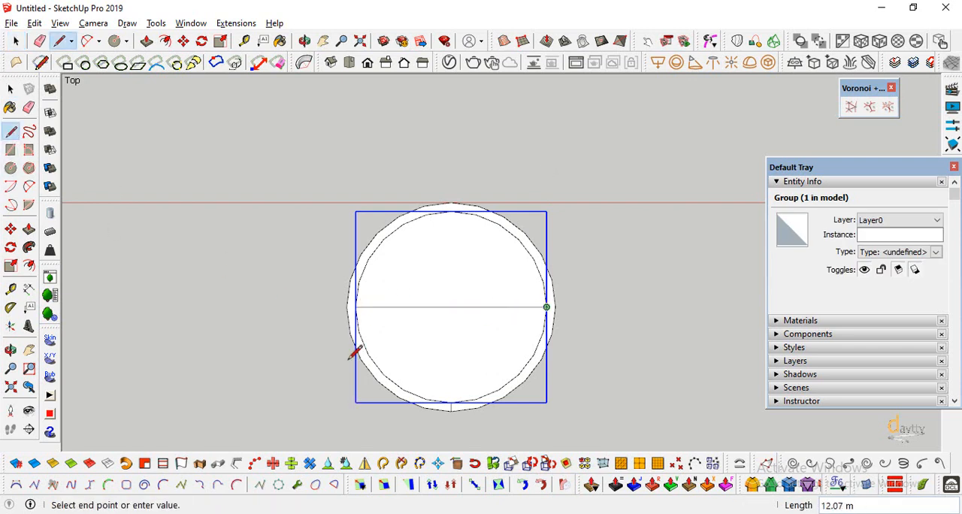
left_click(12, 89)
left_click(312, 413)
Select the diameter line together with the circle group and switch the camera back to perspective.
scroll(312, 414, "down", 1)
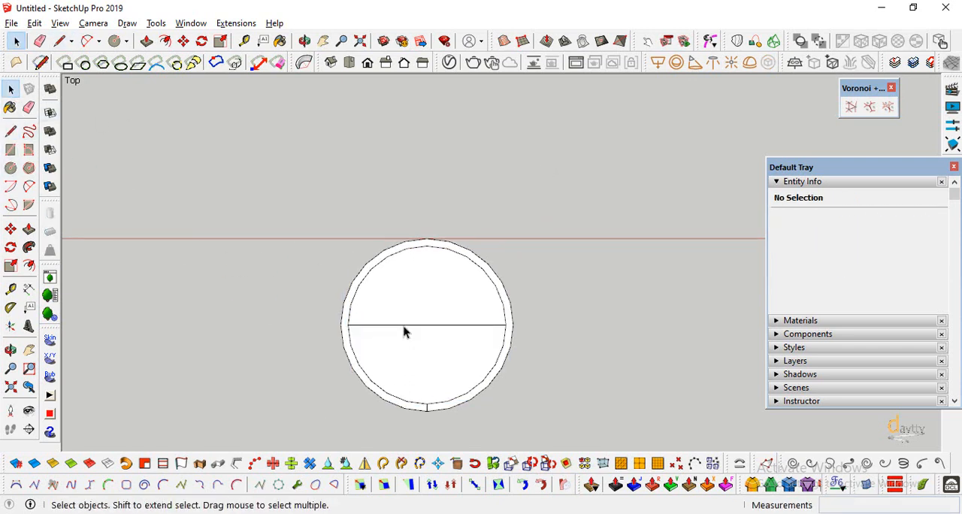
left_click(404, 328)
left_click(421, 374, "shift")
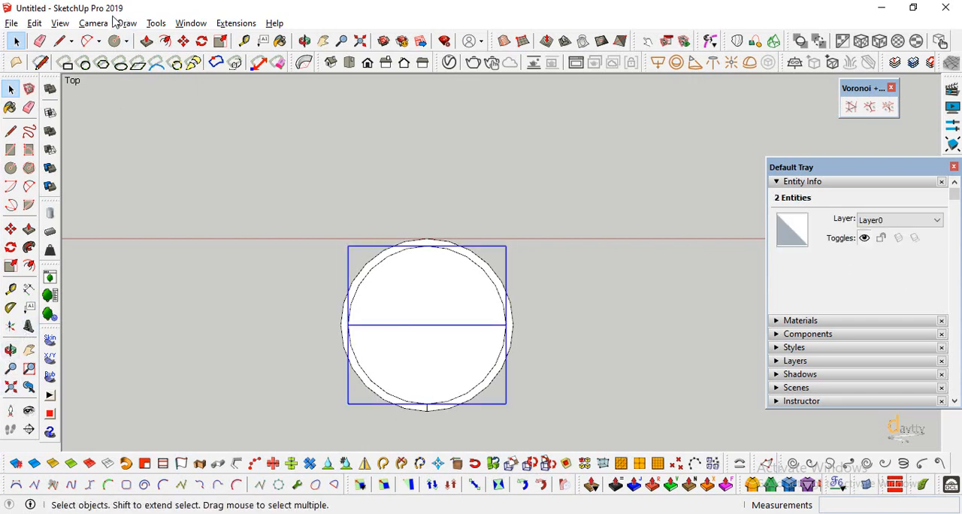
left_click(105, 23)
left_click(113, 106)
left_click(11, 351)
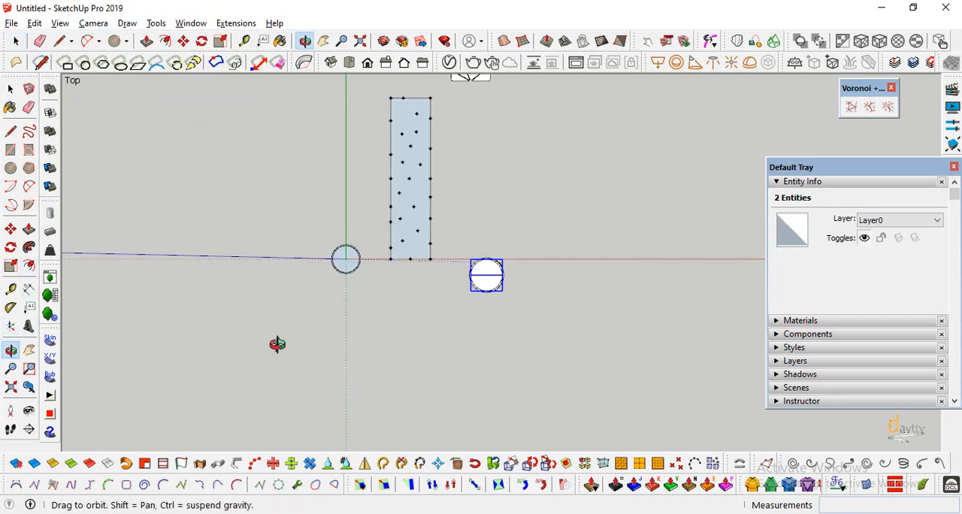
left_click_drag(277, 344, 490, 134)
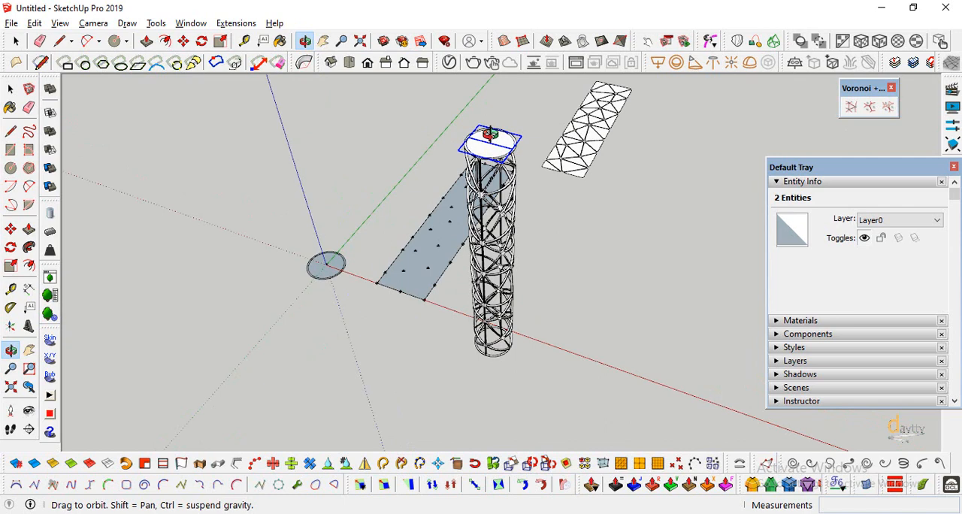
Move the selected circle and line down to the tower's base and out beside it along the red axis.
left_click(10, 229)
left_click(488, 143)
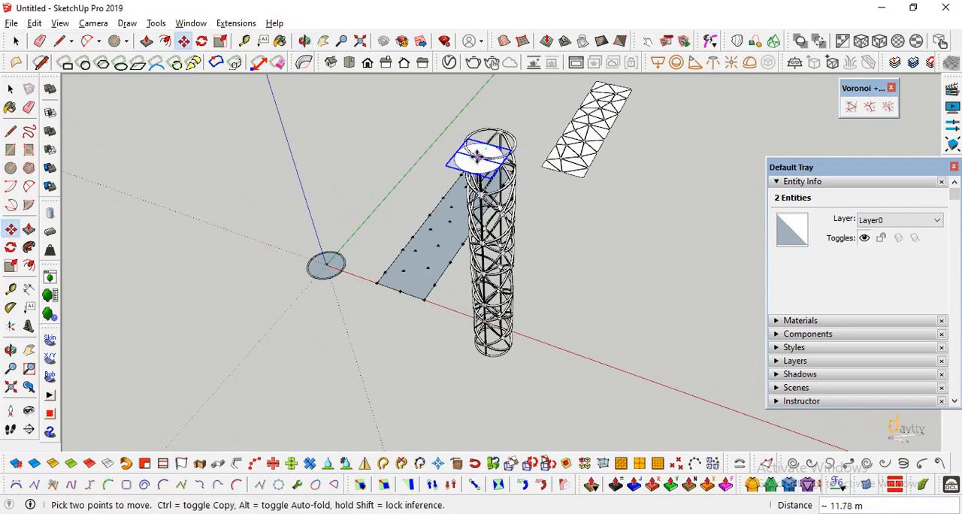
scroll(507, 364, "up", 5)
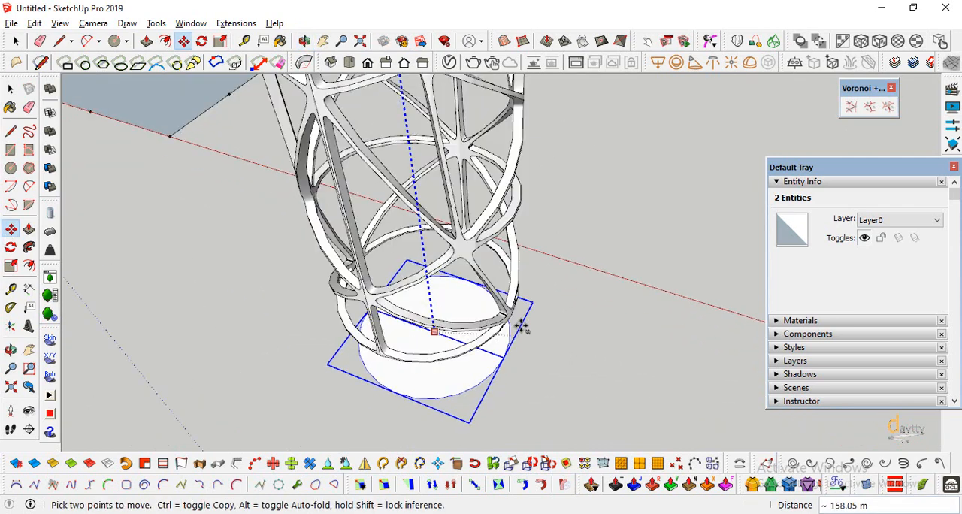
scroll(477, 300, "down", 2)
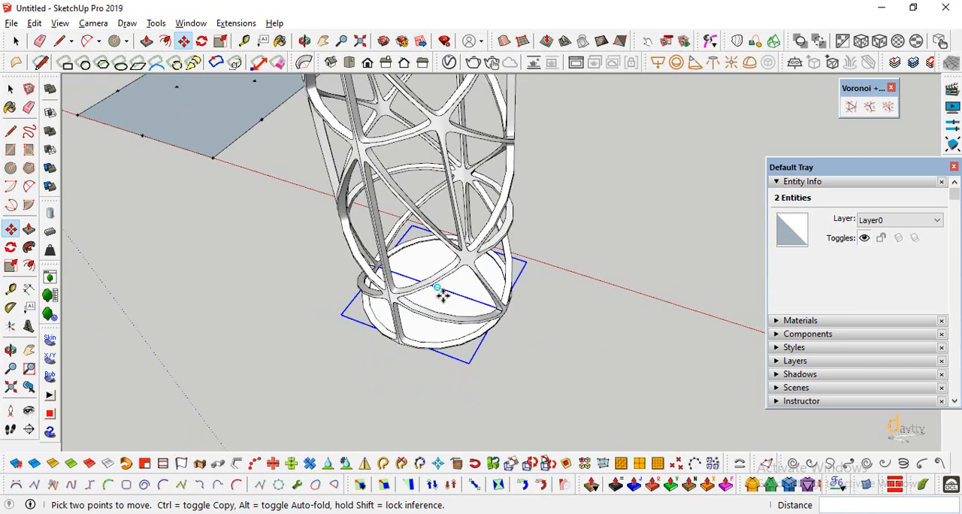
left_click(442, 294)
scroll(482, 308, "down", 3)
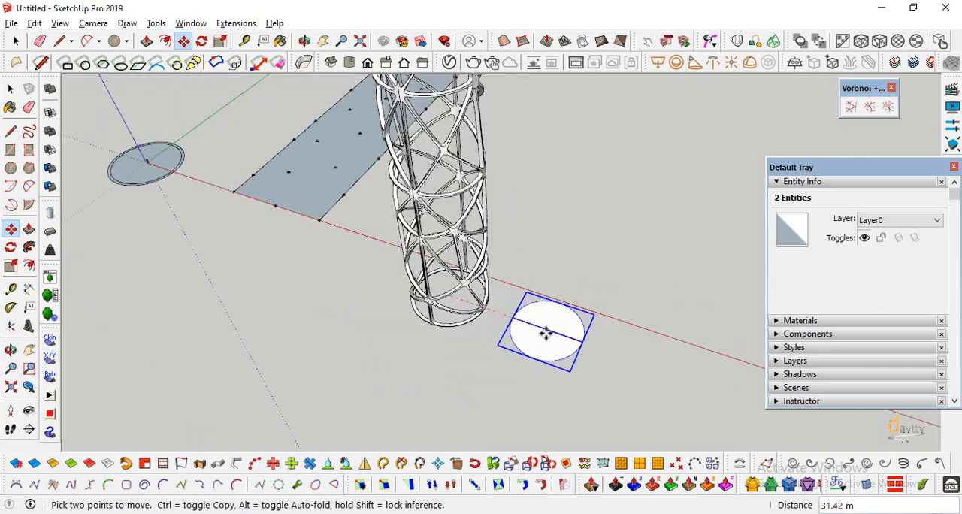
scroll(359, 347, "down", 3)
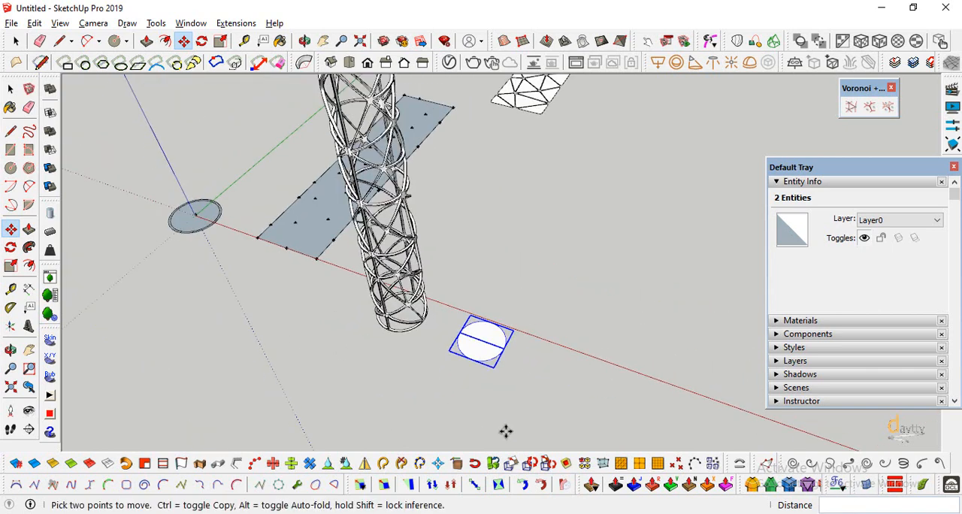
Turn the circle group beside the tower into a component, without the diameter line.
scroll(507, 391, "up", 7)
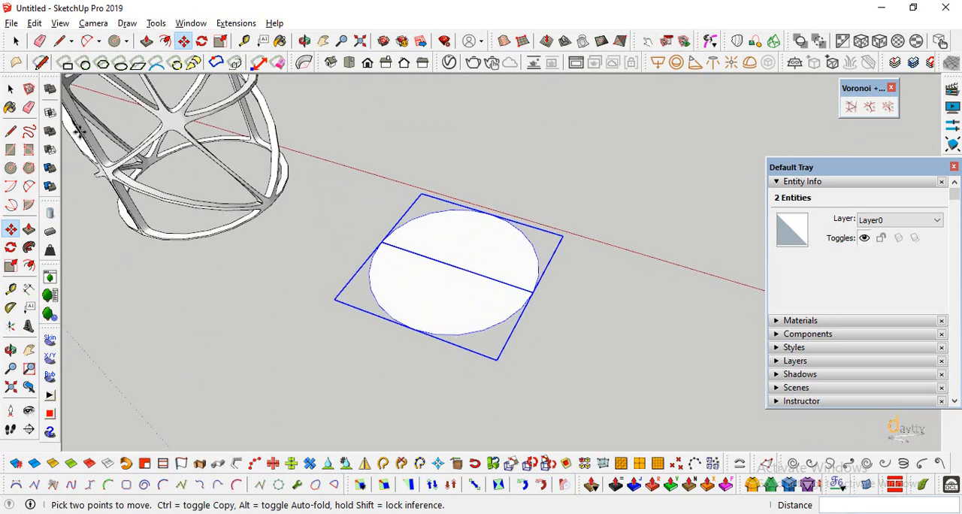
left_click(10, 88)
left_click(444, 311)
left_click(444, 330)
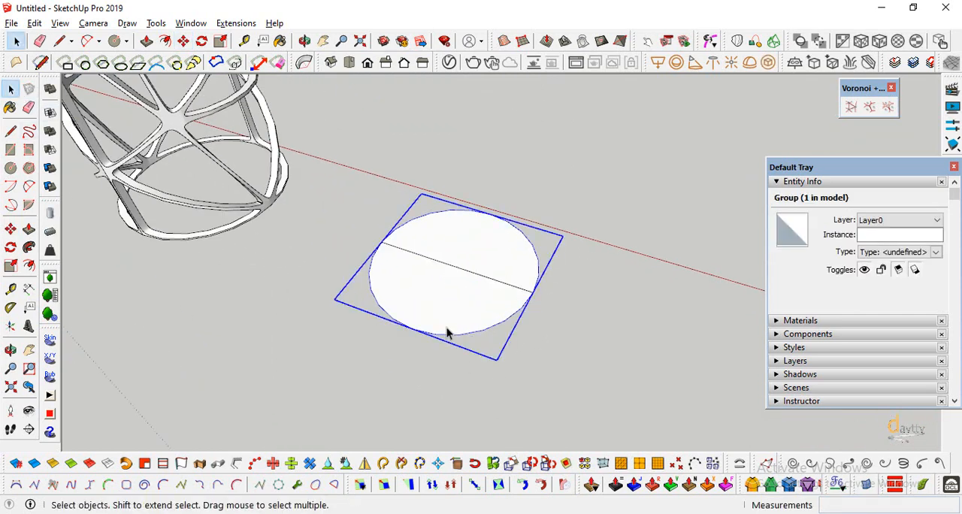
right_click(447, 332)
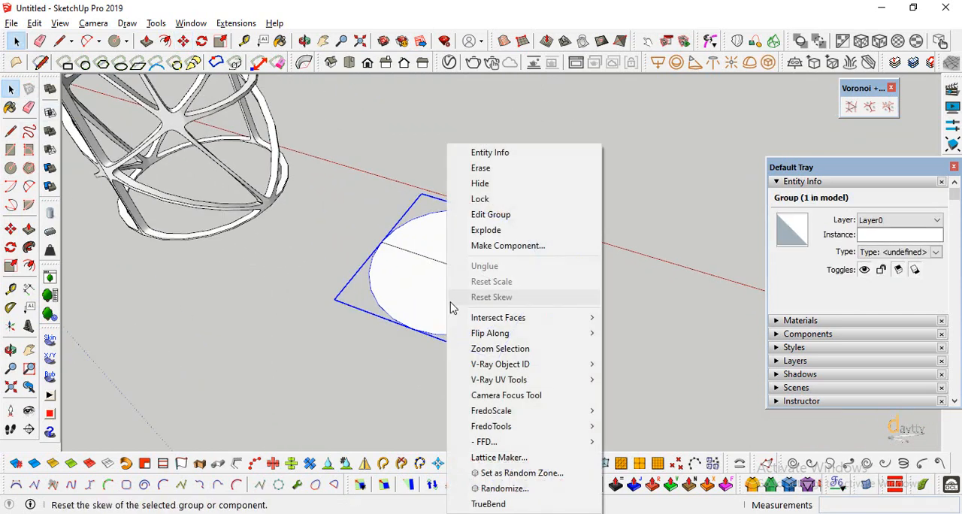
left_click(506, 246)
left_click(618, 340)
scroll(442, 328, "up", 3)
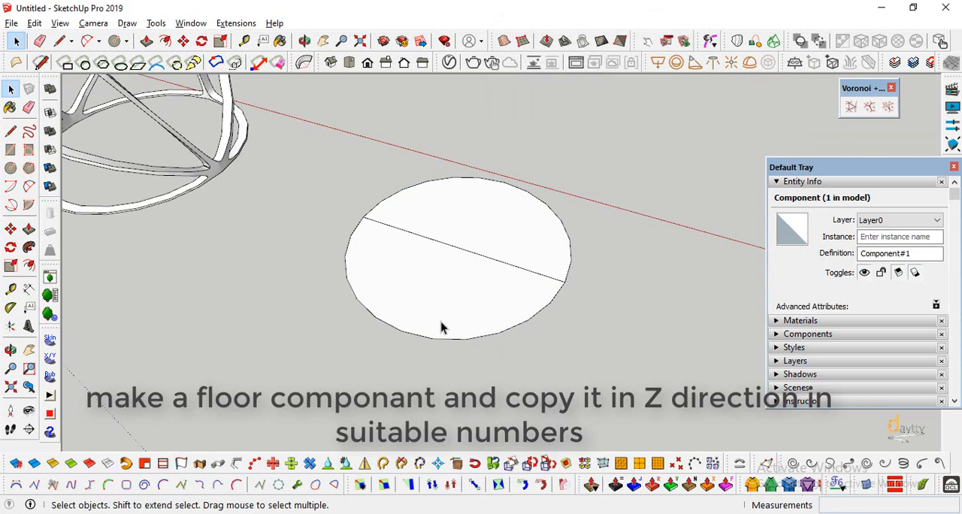
double_click(441, 328)
middle_click_drag(441, 328, 314, 354)
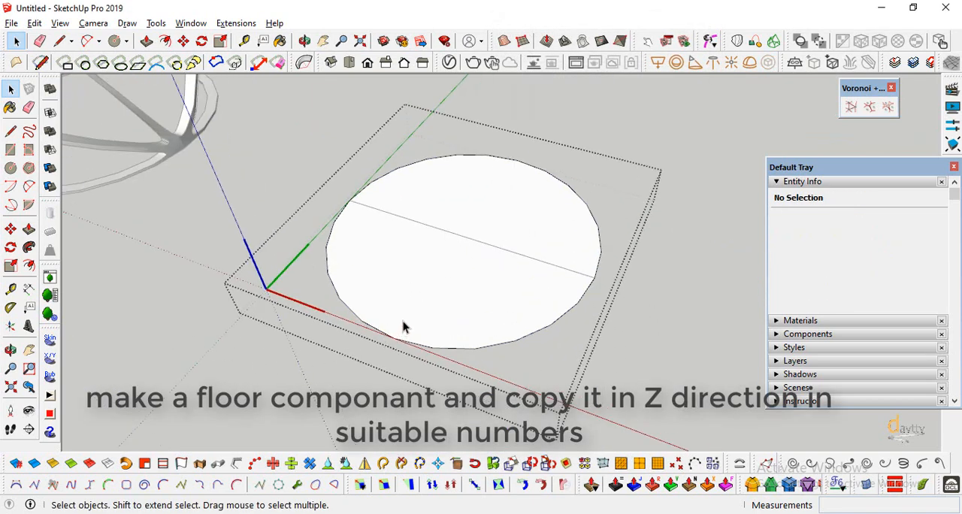
middle_click_drag(403, 327, 477, 312)
left_click(95, 281)
Copy the circular floor component 5 m straight up and array it as 30 copies (*30).
left_click(11, 228)
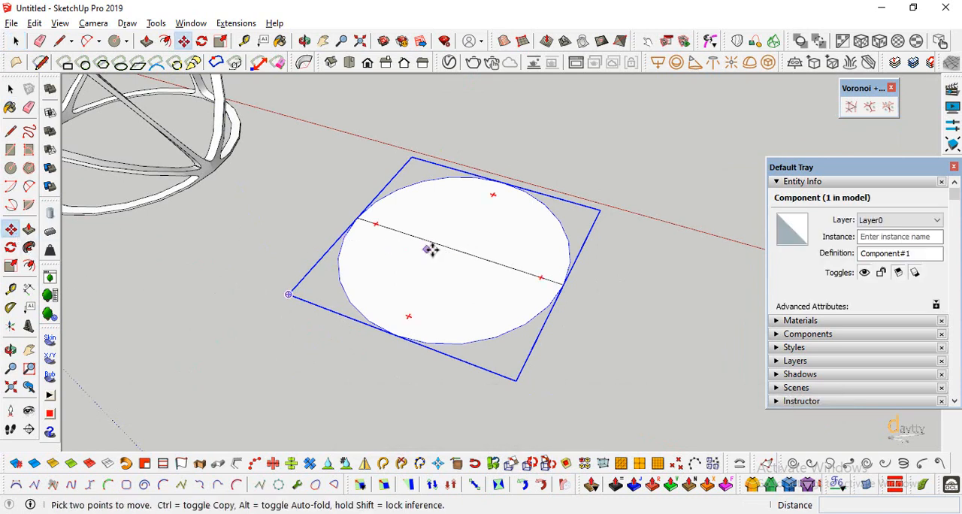
key("ctrl")
left_click(457, 249)
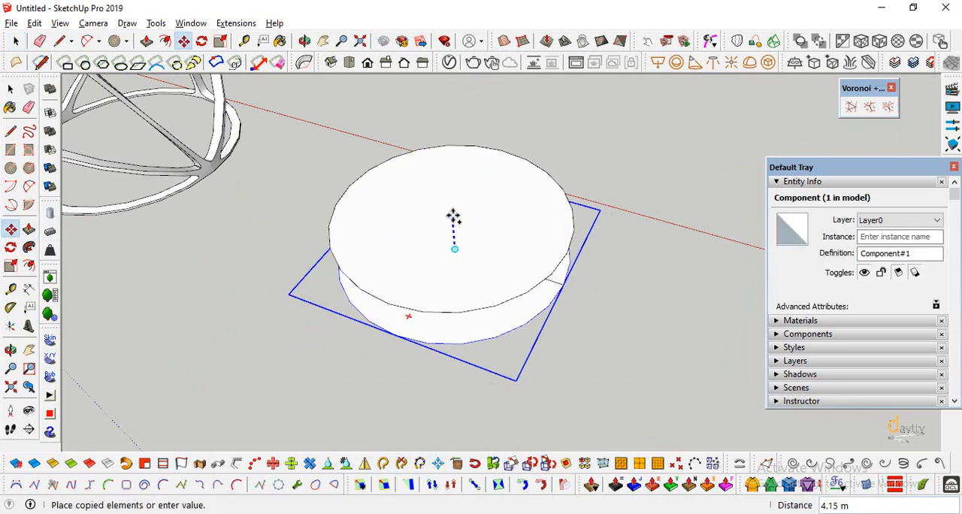
type("5")
key("Return")
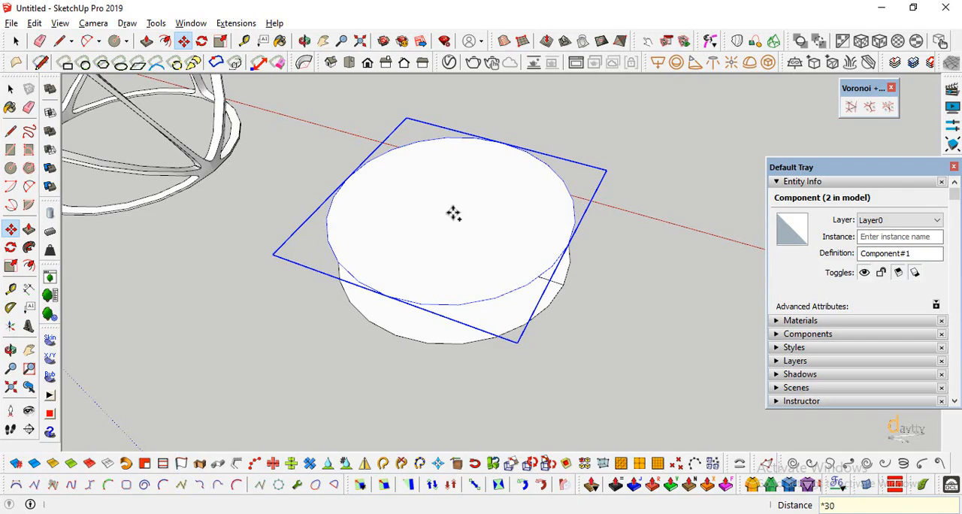
key("Return")
Examine the stacked floor copies beside the Voronoi tower from base to top, comparing their height with the tower.
scroll(489, 350, "down", 10)
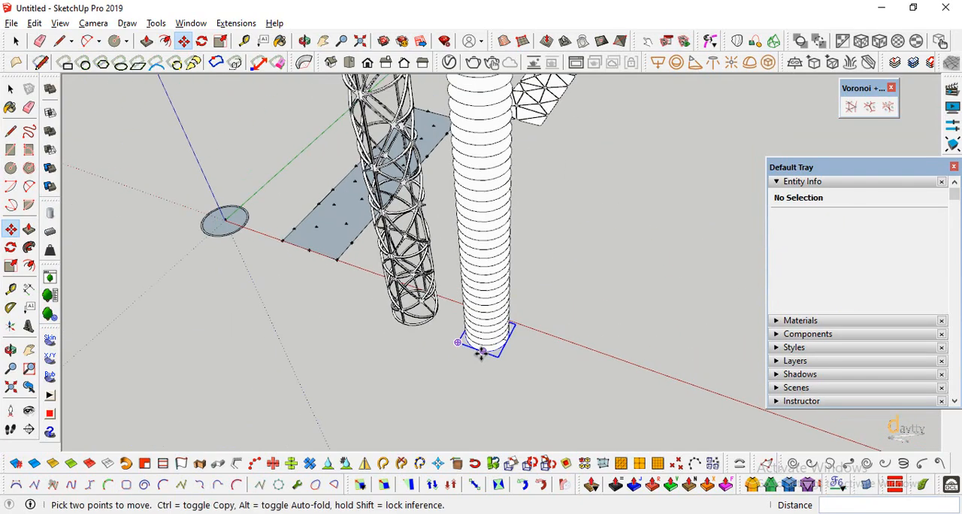
scroll(482, 354, "down", 3)
left_click(11, 350)
left_click_drag(466, 256, 522, 140)
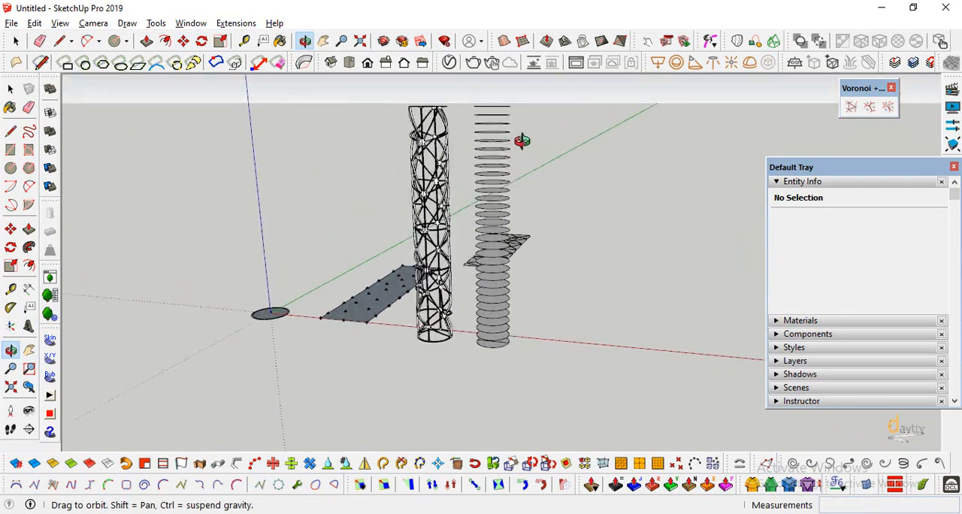
scroll(497, 158, "up", 5)
key("space")
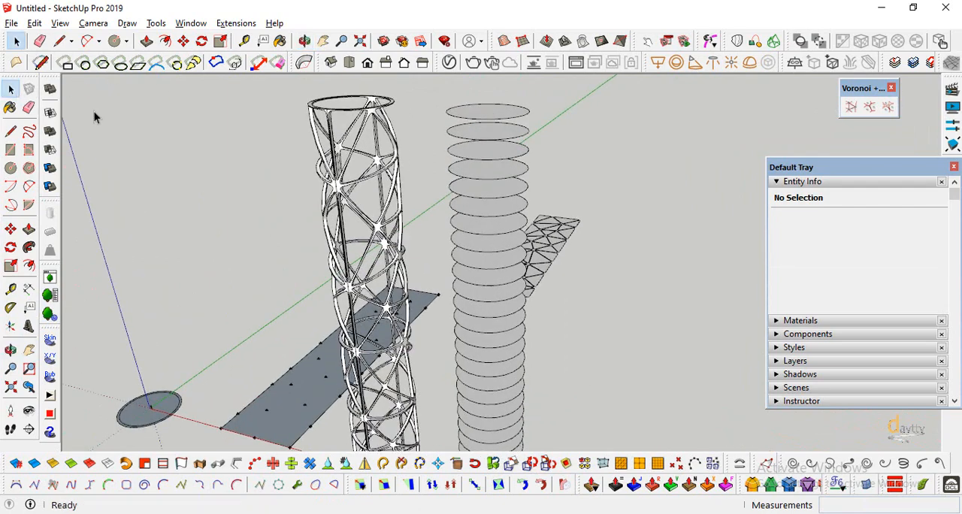
left_click(486, 120)
scroll(477, 188, "down", 3)
left_click(464, 358)
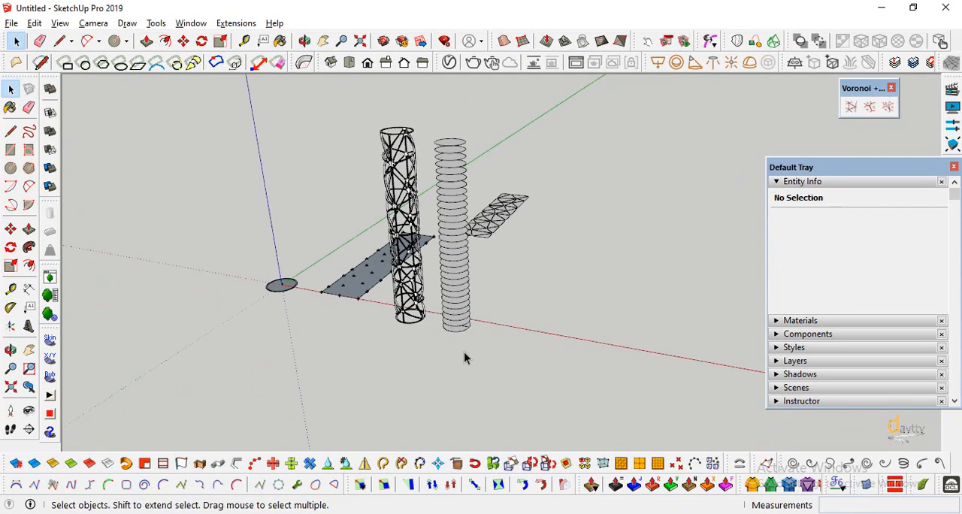
Open the lowest floor component for editing and Push/Pull its circular face up by 0.5 m.
scroll(455, 339, "up", 6)
double_click(487, 322)
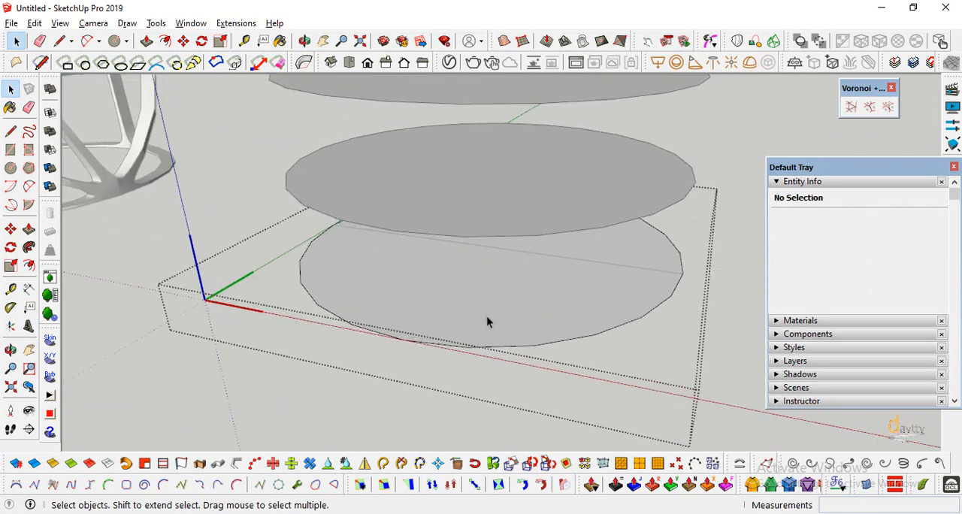
left_click(29, 229)
left_click(333, 301)
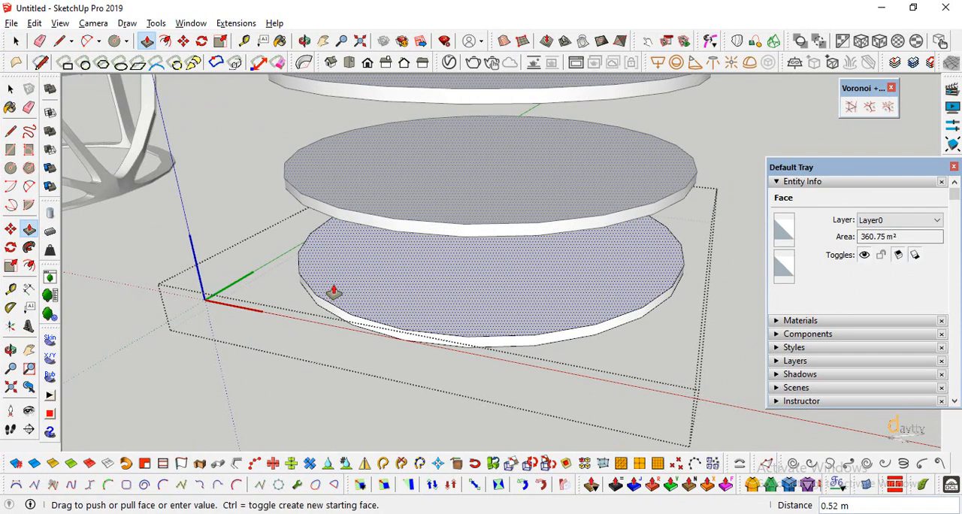
type("0.5")
key("Return")
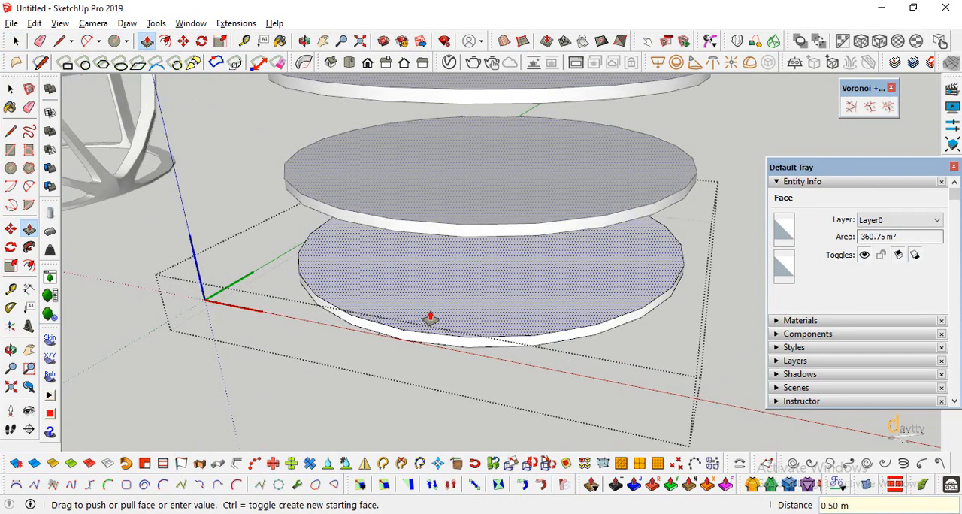
key("e")
key("space")
Offset the top outer edge of the lowest floor slab inward by 1.5 m.
scroll(320, 267, "up", 2)
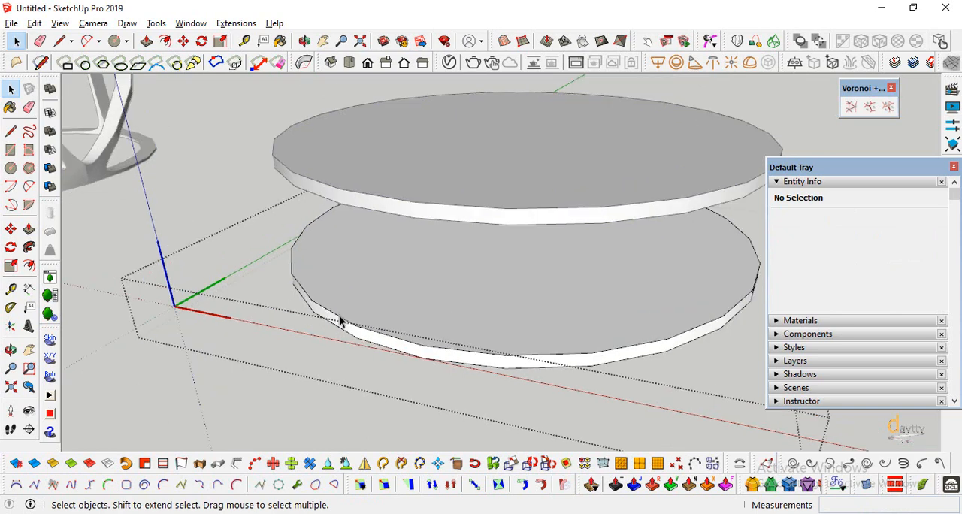
left_click(342, 320)
key("f")
left_click(363, 326)
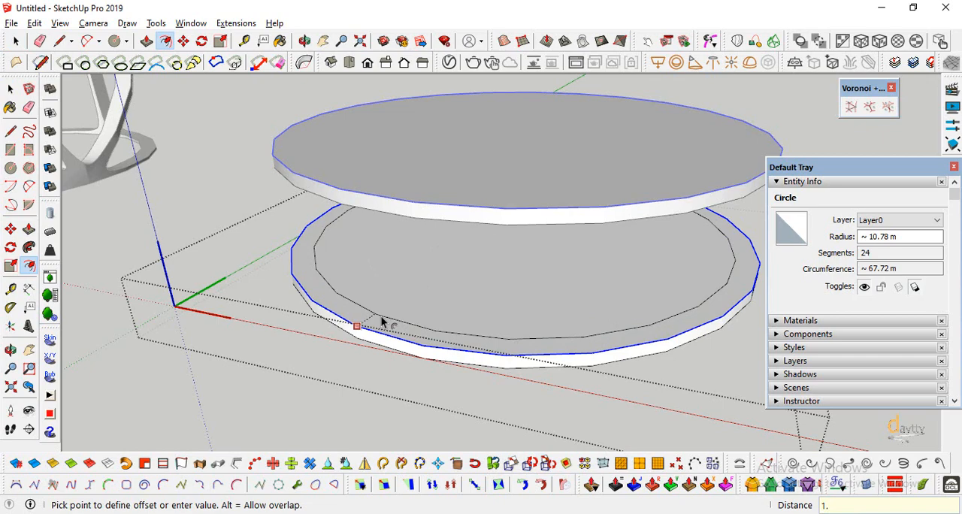
type("1.5")
key("Return")
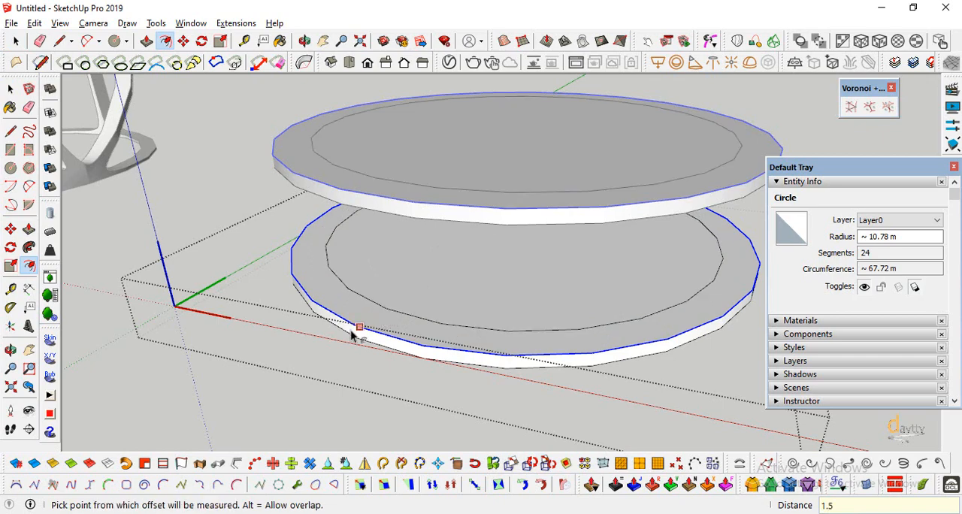
scroll(351, 330, "down", 3)
Offset the slab's outer edge far inward to make a small core circle of about 1.7 m radius at its centre.
left_click(11, 350)
left_click_drag(379, 300, 414, 250)
left_click_drag(372, 317, 412, 325)
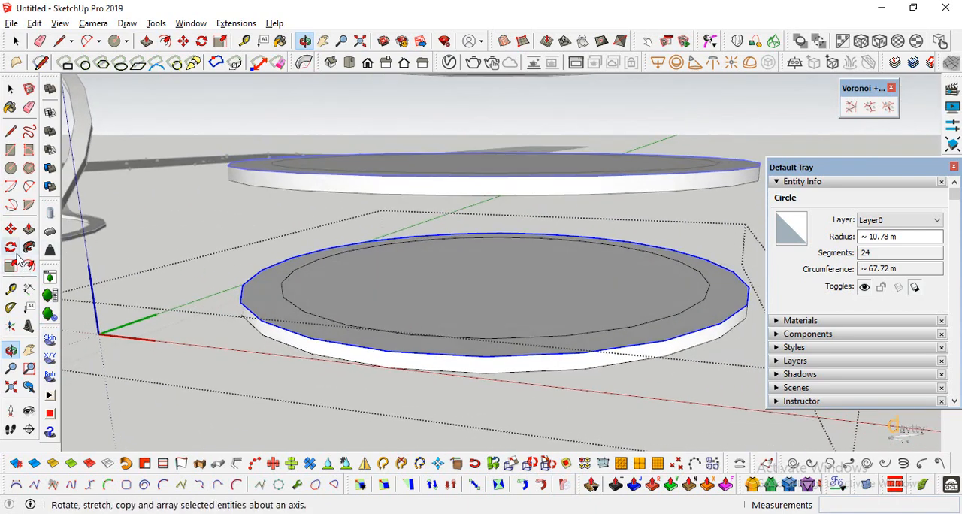
left_click(29, 266)
left_click(11, 88)
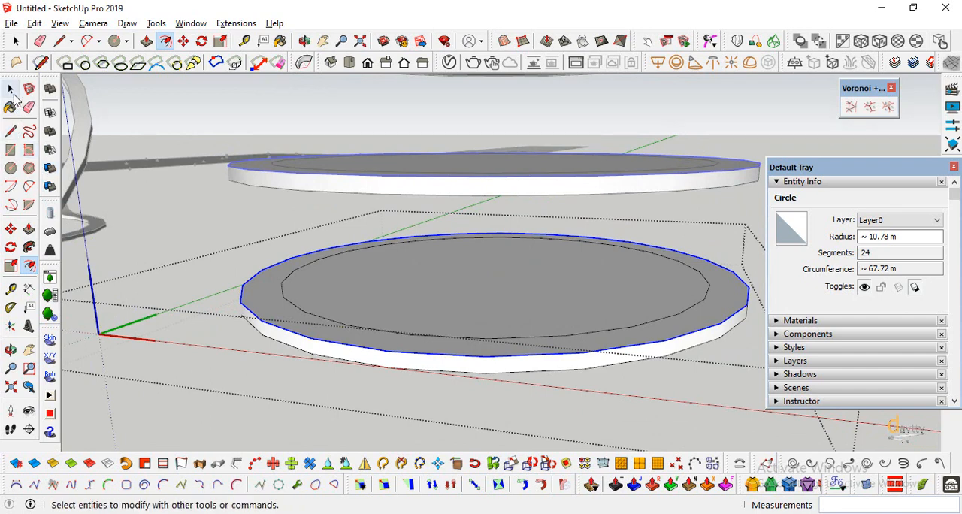
left_click(29, 266)
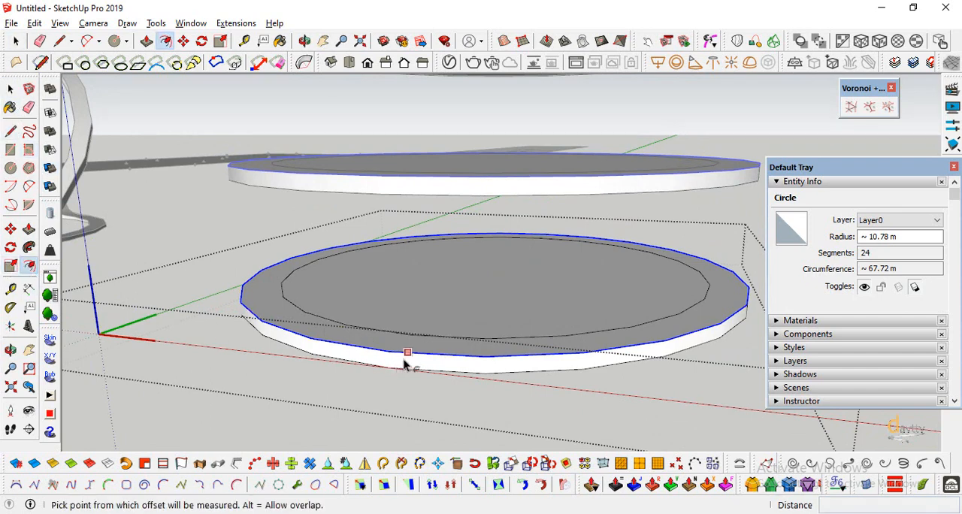
left_click(408, 352)
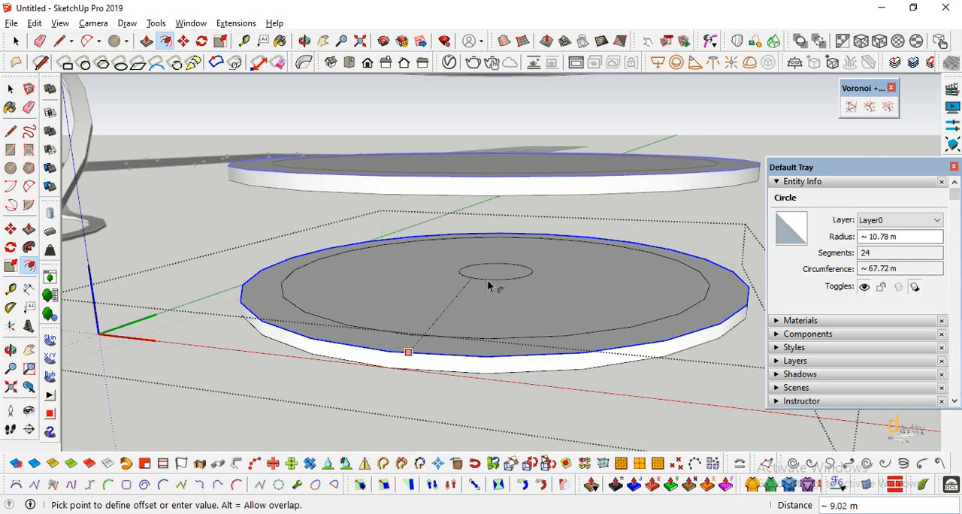
key("Return")
Offset the small central core circle inward by 0.2 m to form a thin wall ring.
key("o")
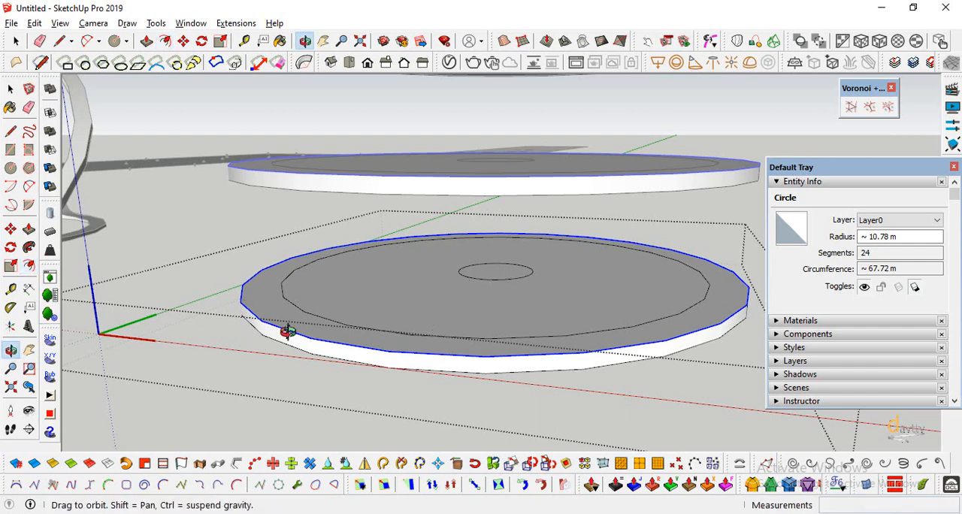
scroll(509, 256, "up", 5)
left_click(29, 266)
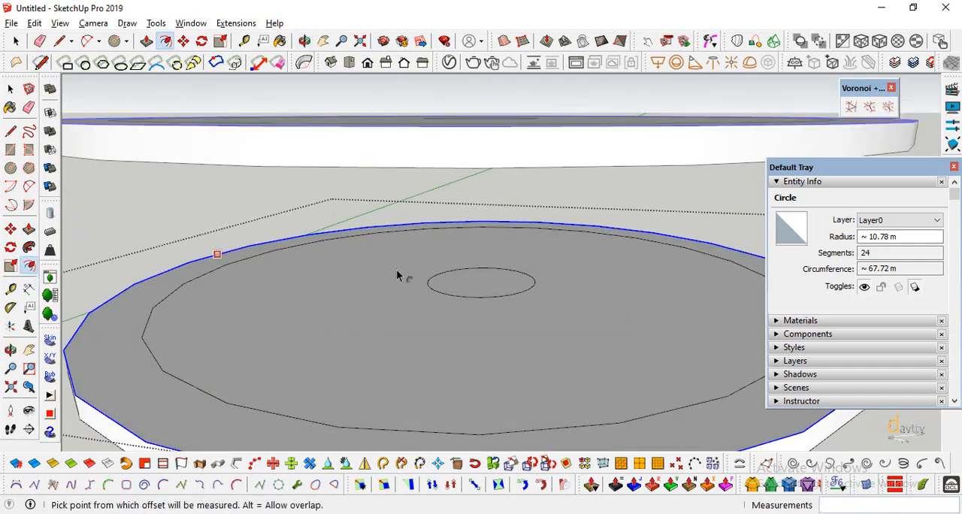
key("space")
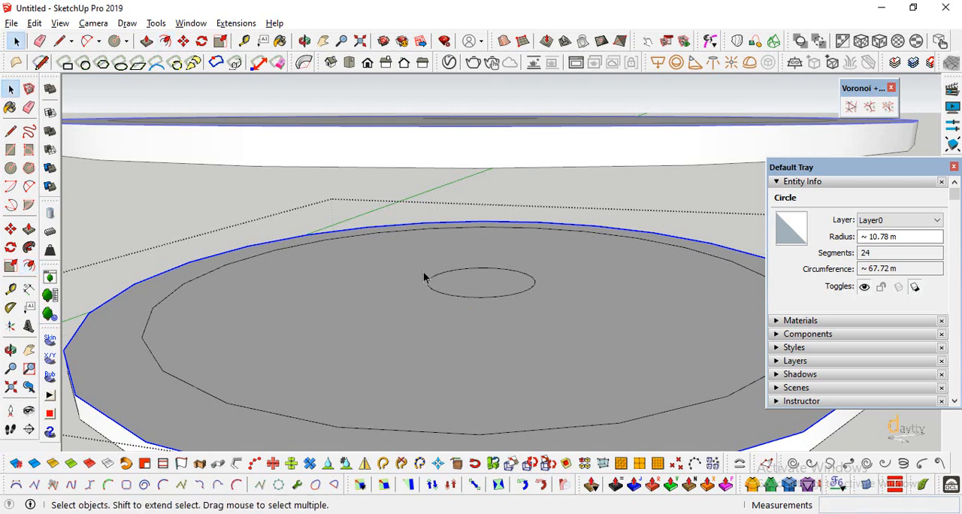
left_click(436, 292)
left_click(29, 266)
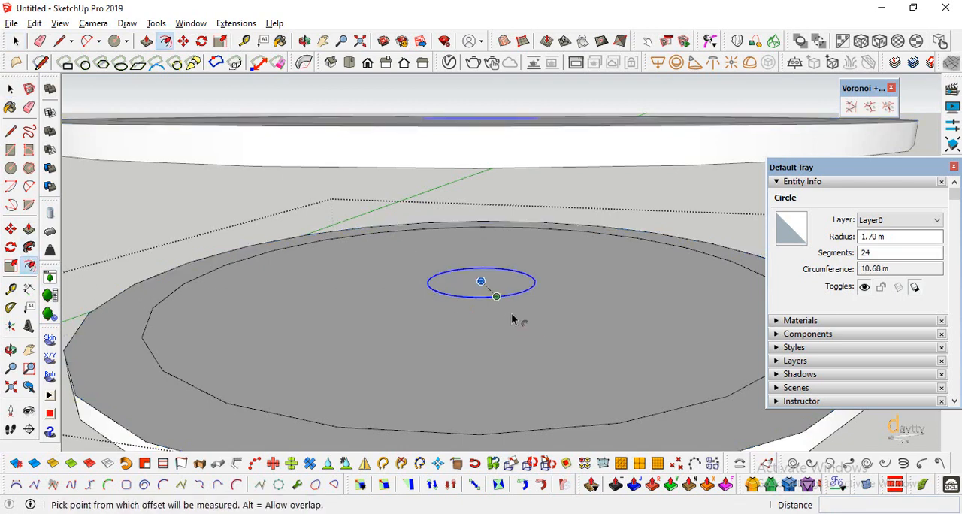
left_click(501, 302)
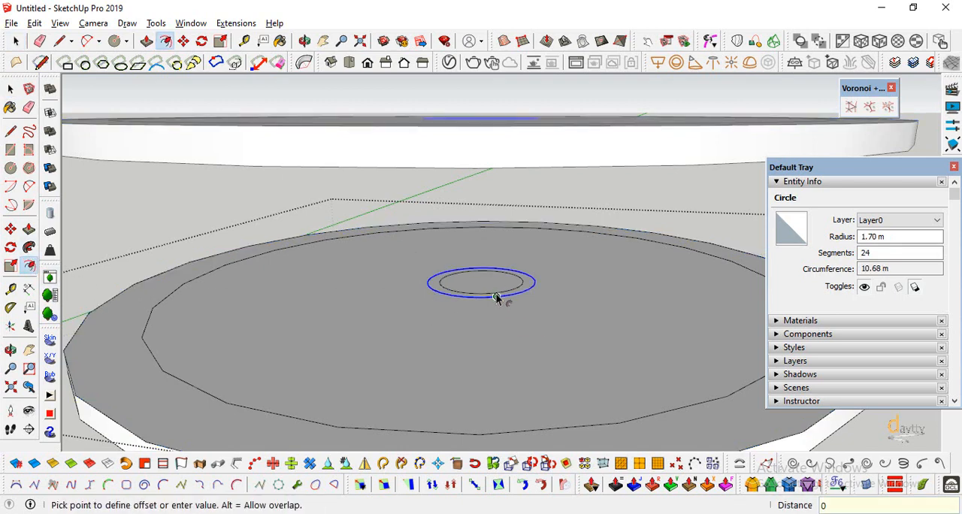
key("Return")
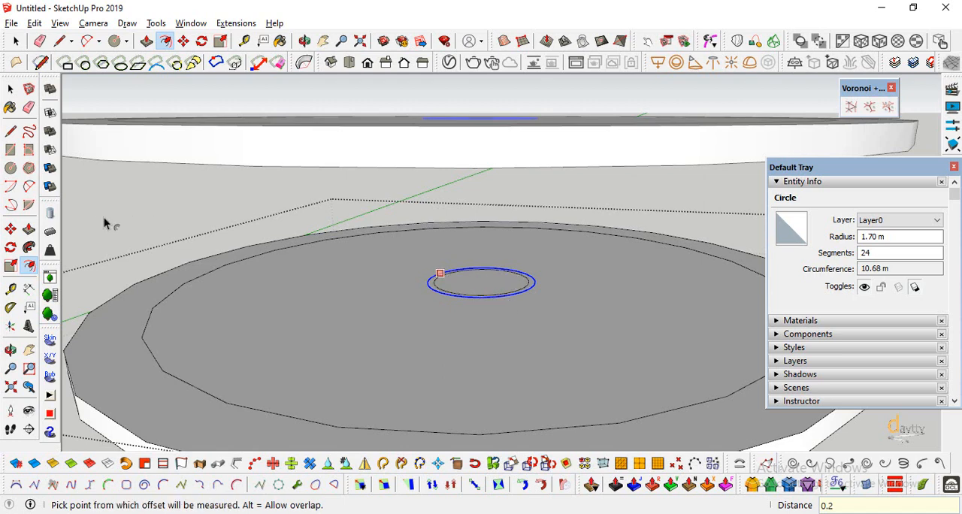
Push/Pull the central wall ring up 4.5 m to the underside of the floor above.
left_click(29, 230)
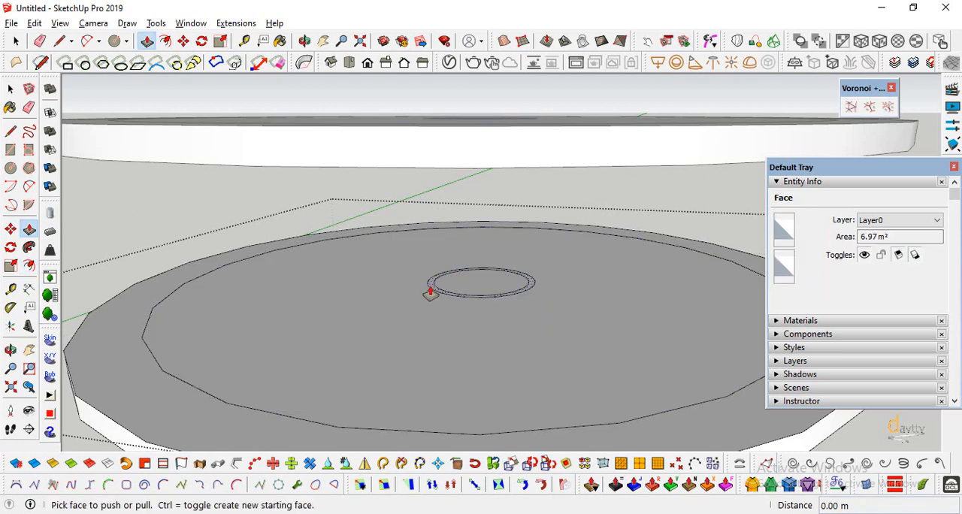
left_click(430, 293)
left_click(284, 170)
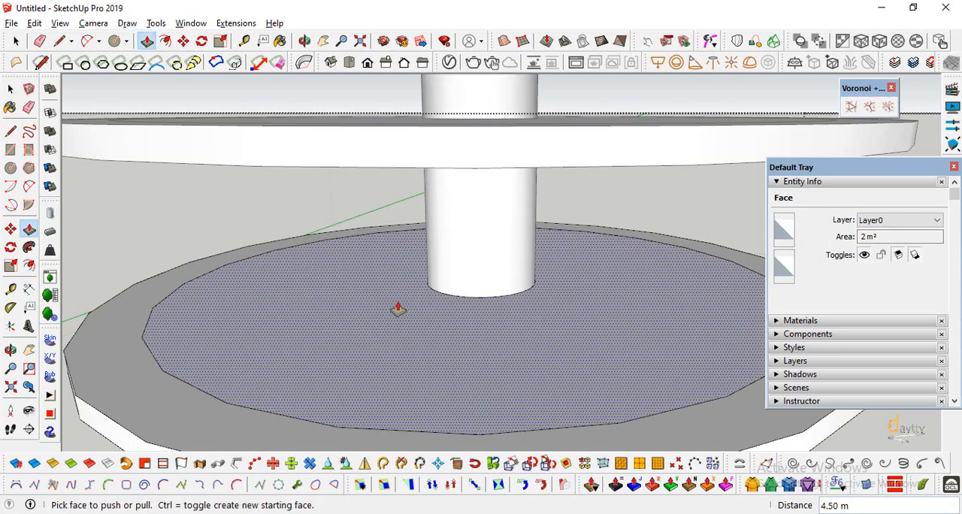
scroll(398, 309, "down", 5)
left_click(10, 350)
mouse_move(376, 316)
left_mouse_down()
mouse_move(507, 251)
mouse_move(382, 240)
mouse_move(92, 154)
left_mouse_up()
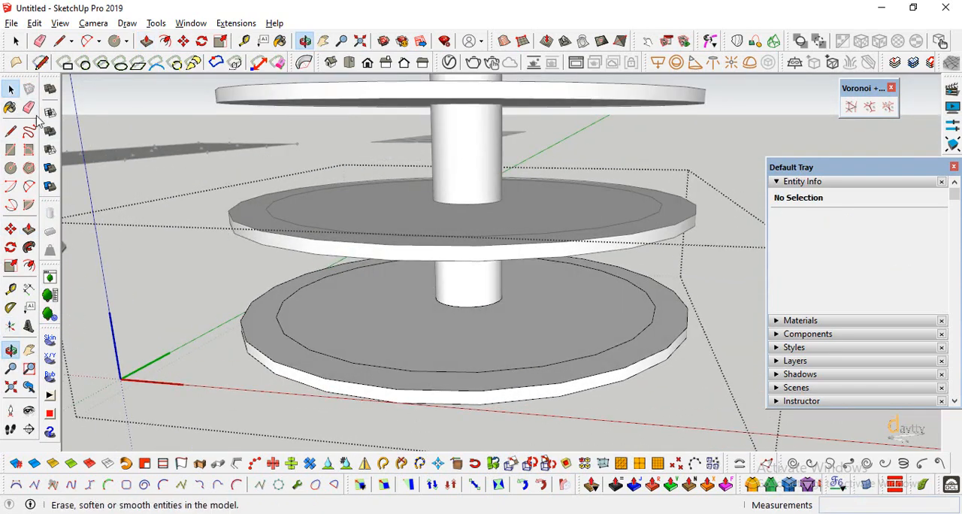
key("space")
left_click(10, 350)
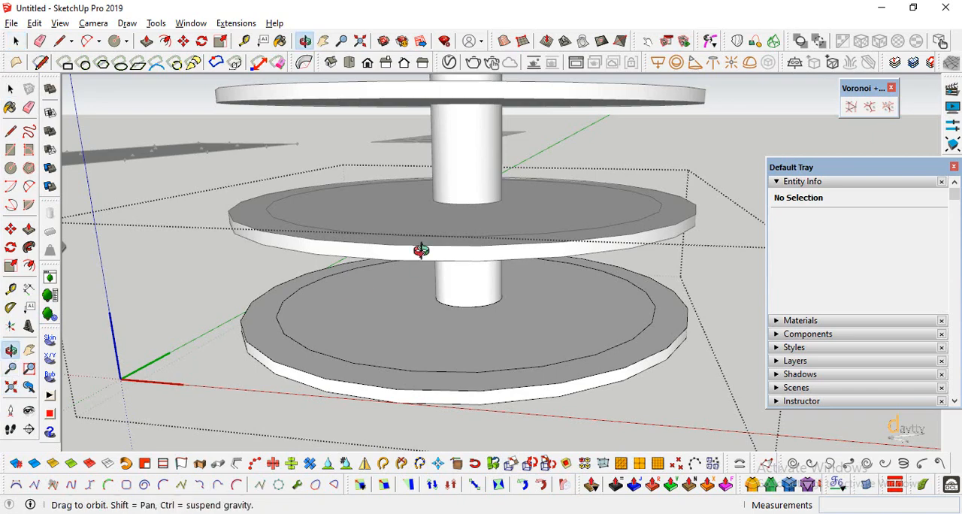
mouse_move(423, 249)
left_mouse_down()
mouse_move(399, 189)
mouse_move(387, 186)
left_mouse_up()
key("space")
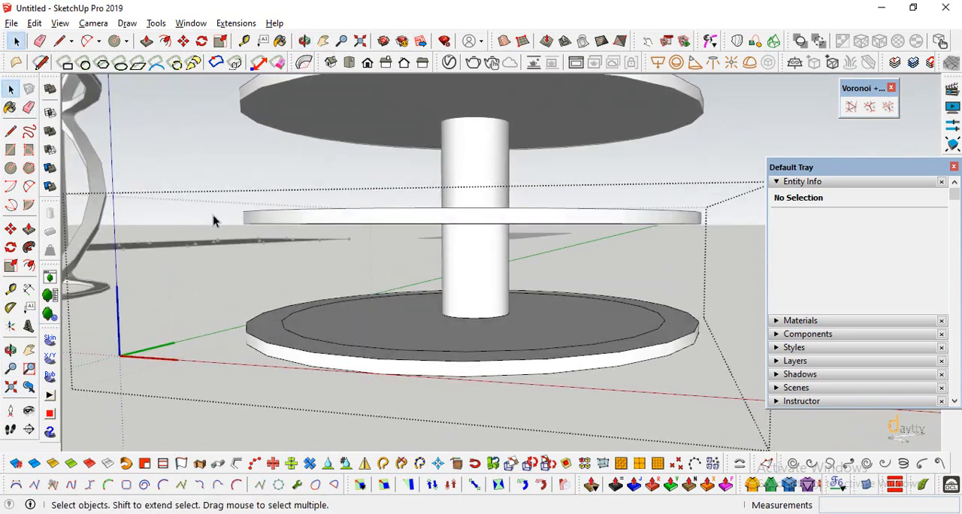
Create a Curviloft Loft by Spline surface from the inner 1.5 m offset circle to the bottom edge of the floor above.
left_click(284, 333)
scroll(343, 336, "up", 2)
left_click(200, 356)
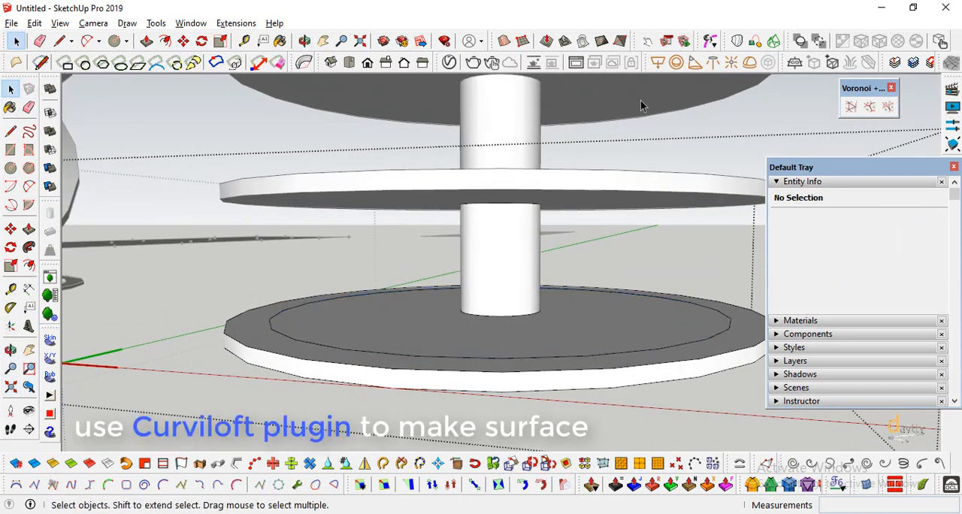
left_click(737, 41)
left_click(279, 337)
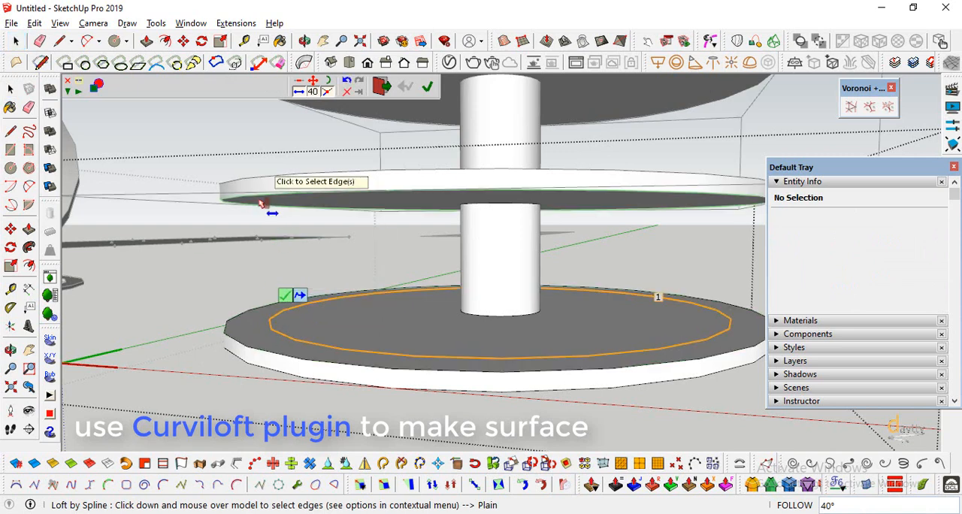
left_click(259, 204)
left_click(203, 276)
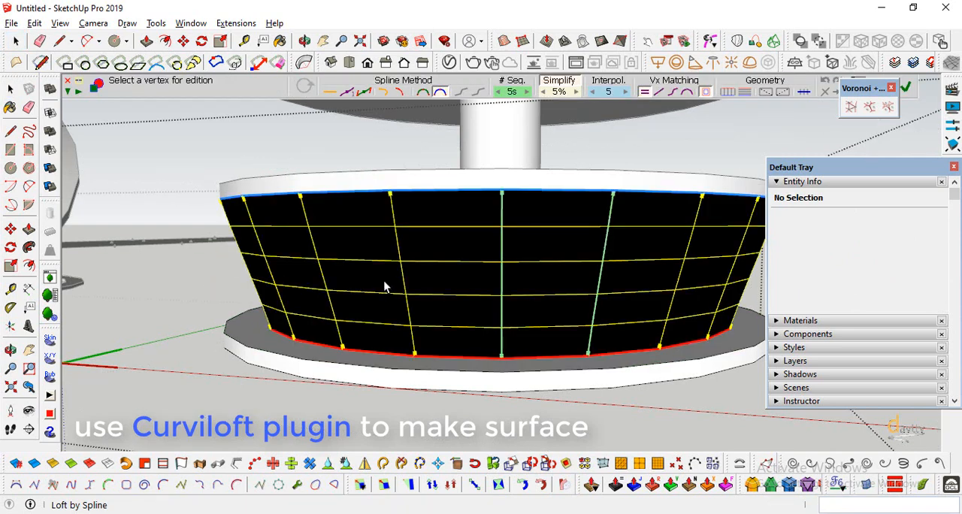
key("Return")
scroll(429, 365, "down", 5)
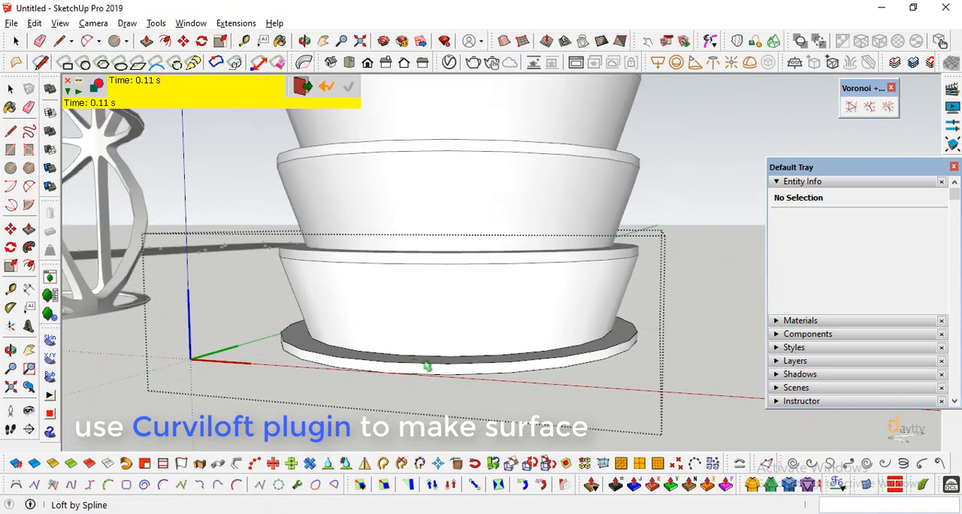
scroll(446, 359, "down", 8)
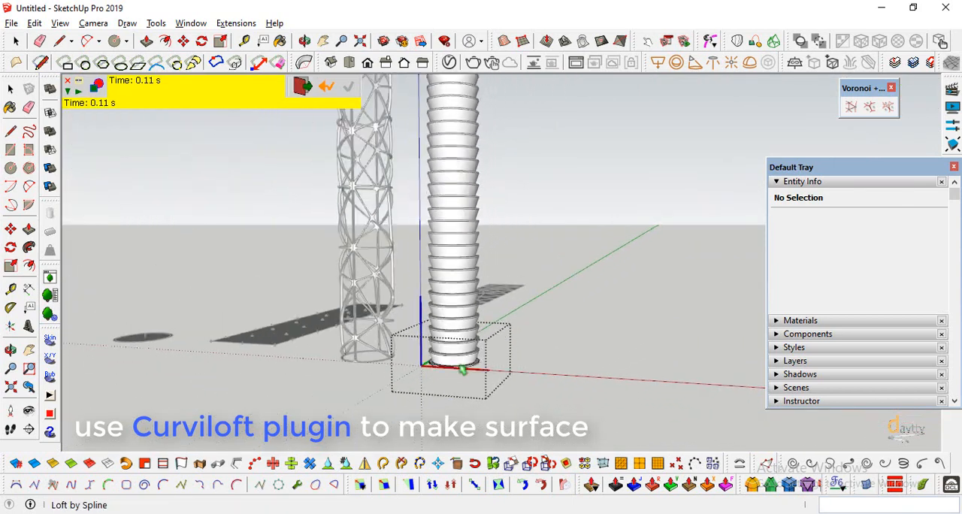
scroll(456, 357, "up", 10)
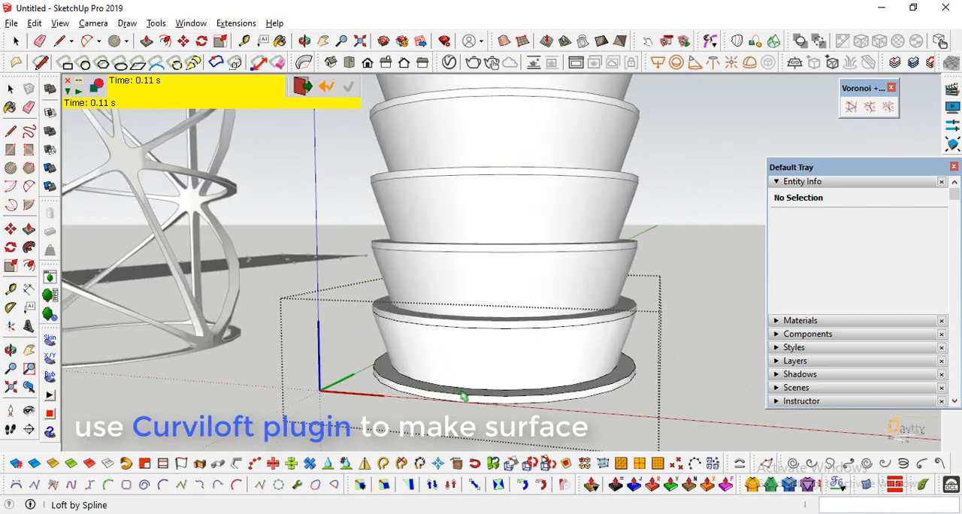
key("space")
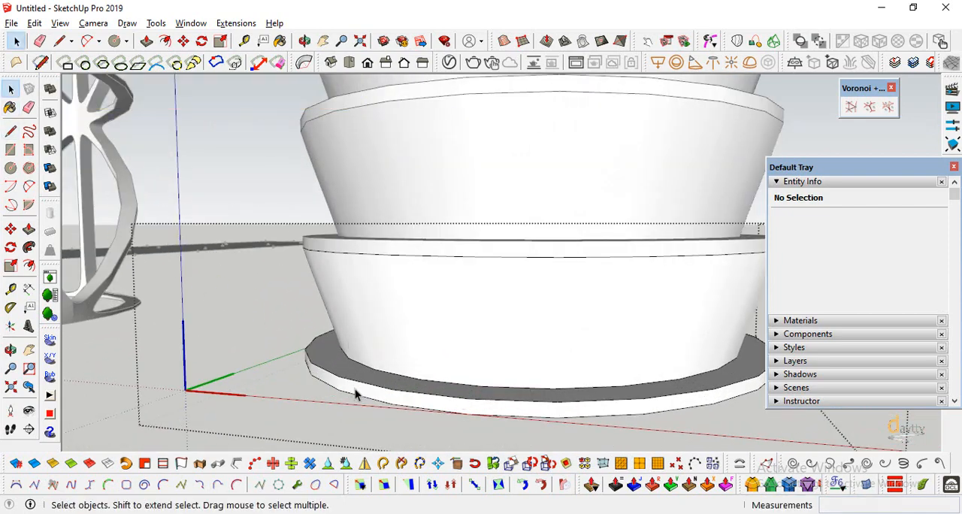
Copy the bottom slab's top outer edge circle straight up by 1.2 m along the blue axis.
triple_click(356, 388)
left_click(273, 367)
left_click(326, 370)
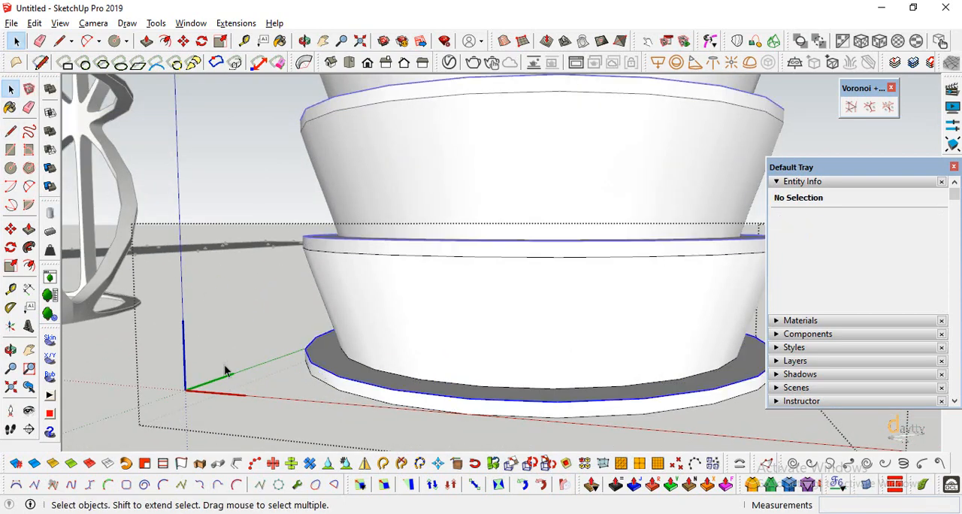
left_click(11, 229)
left_click(303, 350)
key("ctrl")
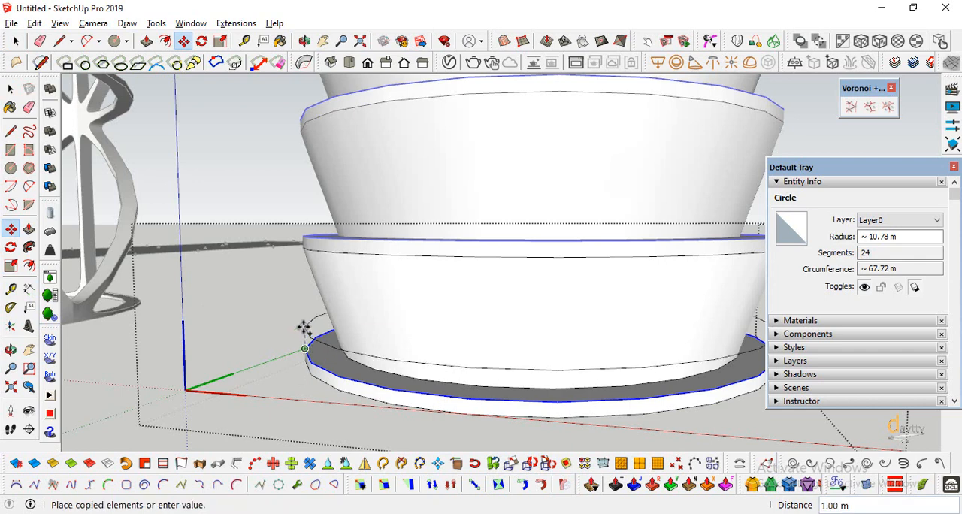
type("1.")
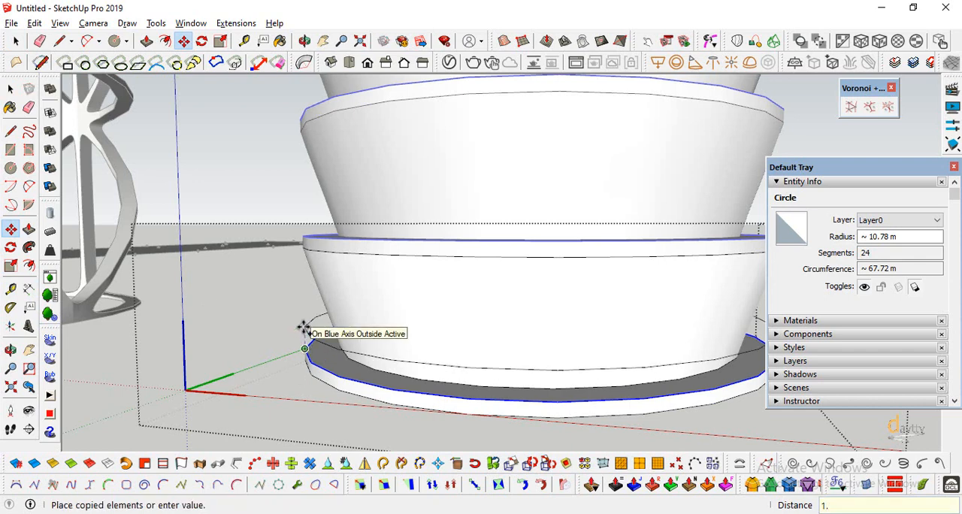
type("2")
key("Return")
left_click(11, 89)
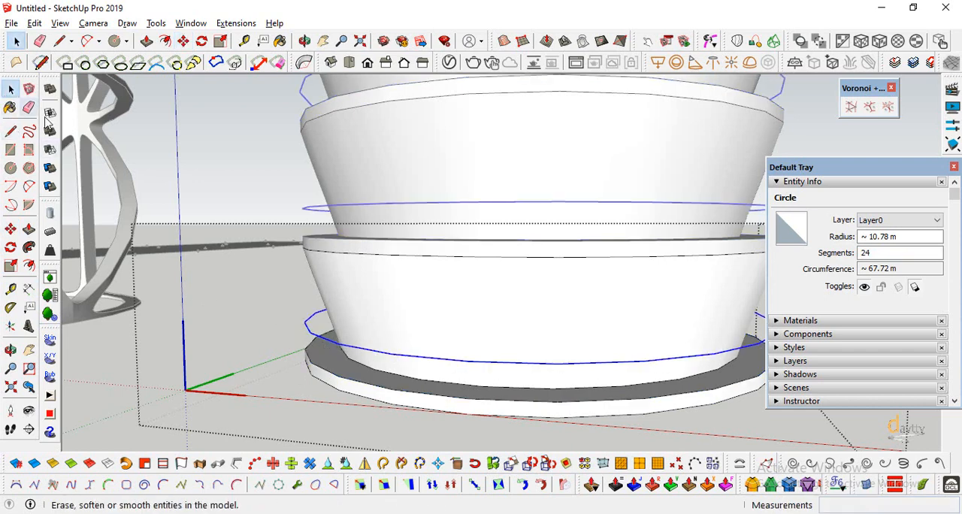
left_click(737, 40)
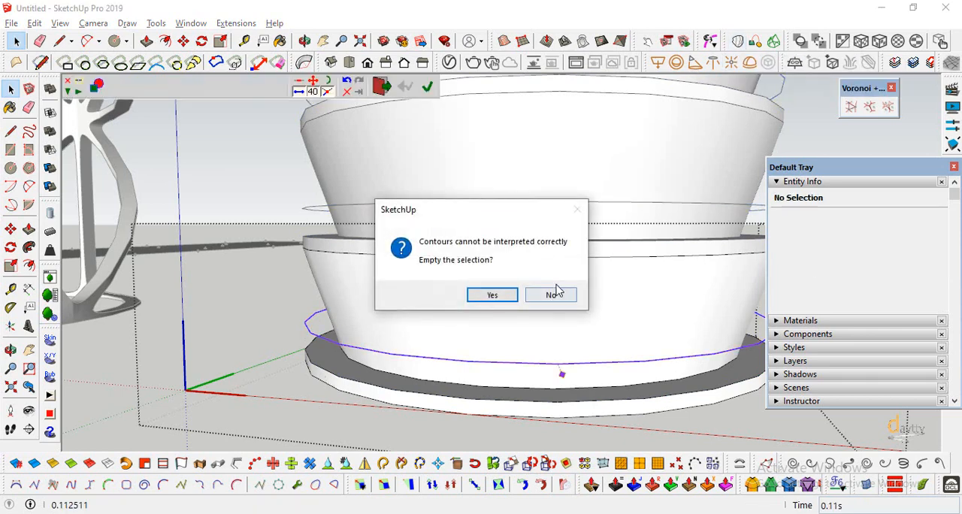
left_click(550, 294)
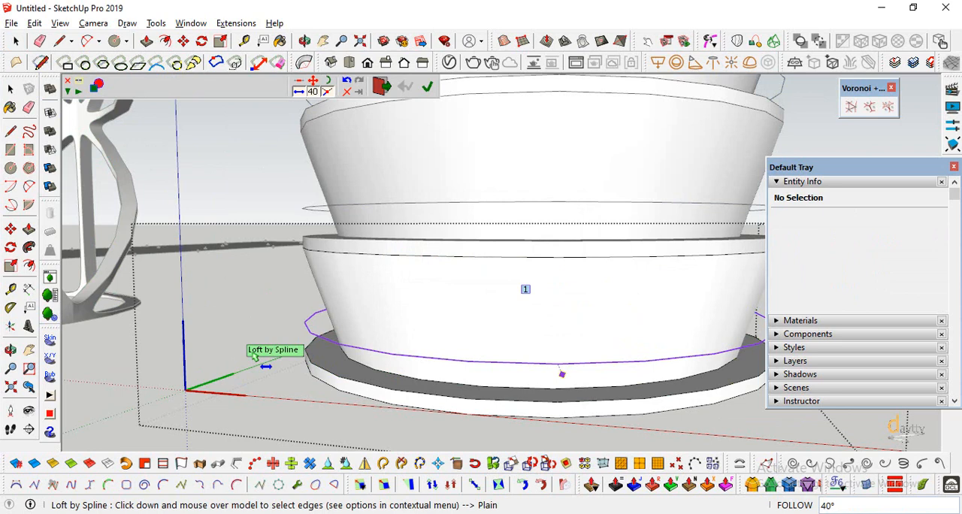
left_click(12, 91)
left_click(296, 378)
Create a Curviloft Loft by Spline from the slab's top outer edge to the circle raised above it, forming the railing grid.
left_click(737, 42)
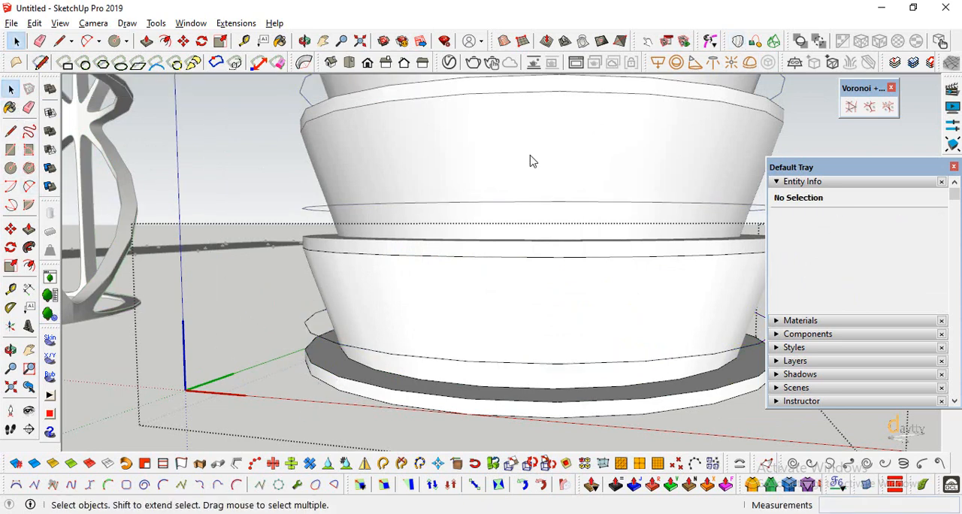
left_click(329, 375)
left_click(303, 332)
key("Return")
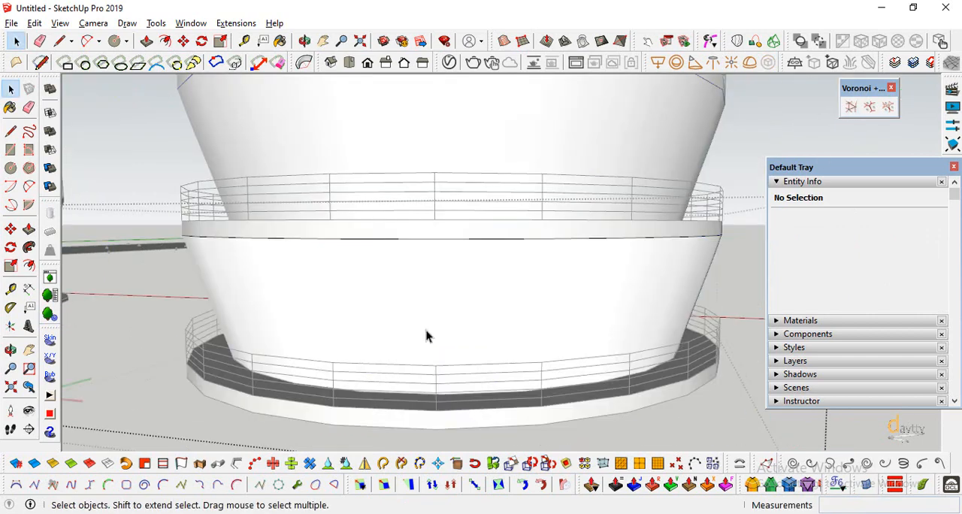
Convert all grid lines of the lofted facade into a tube frame with Lines to Tubes, grouped and with precision 10.
triple_click(425, 336)
left_click(108, 465)
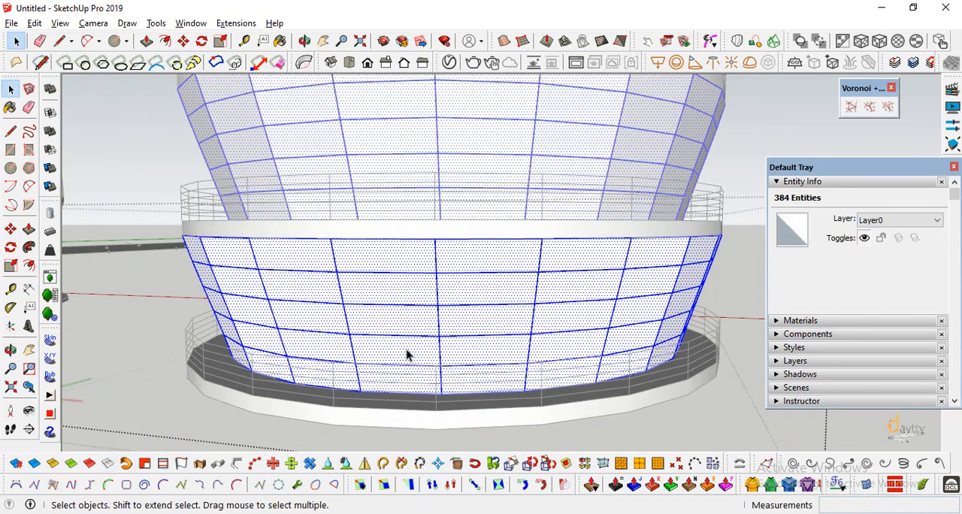
scroll(409, 352, "down", 1)
left_click(238, 464)
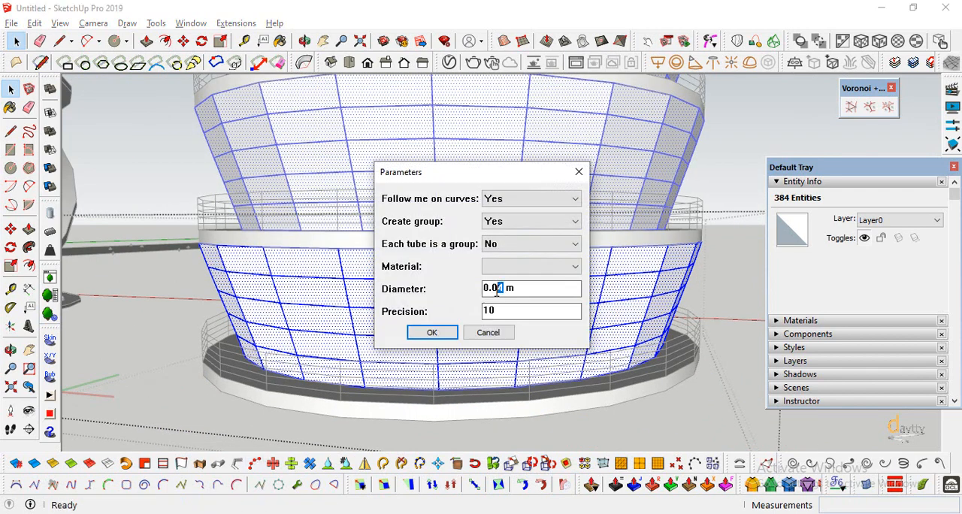
left_click(446, 334)
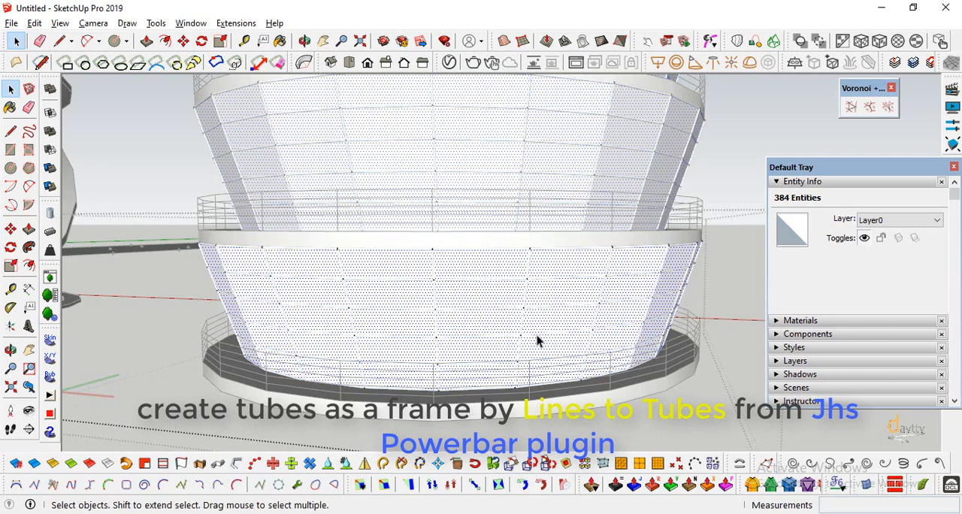
Paint the selected facade faces with Translucent Glass Dark Green from the Glass and Mirrors materials.
left_click(812, 183)
left_click(801, 195)
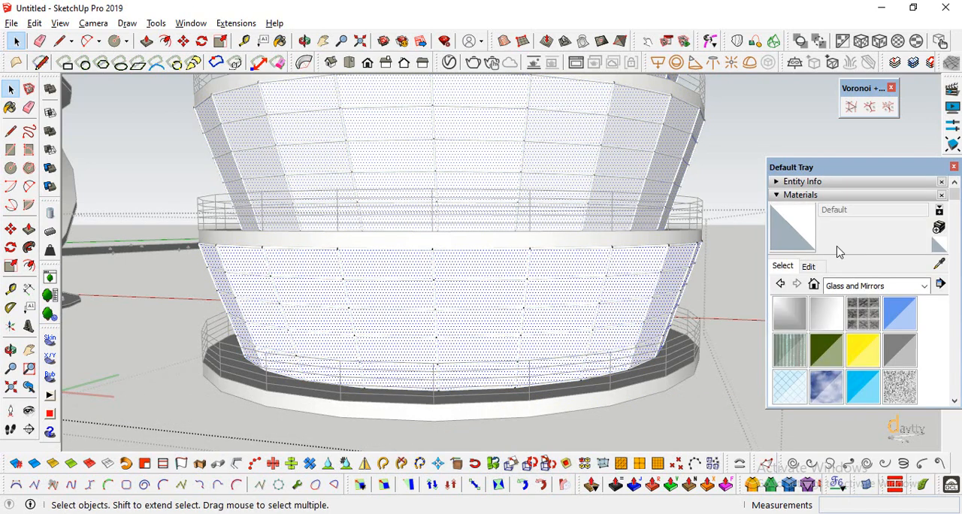
left_click(827, 354)
left_click(409, 291)
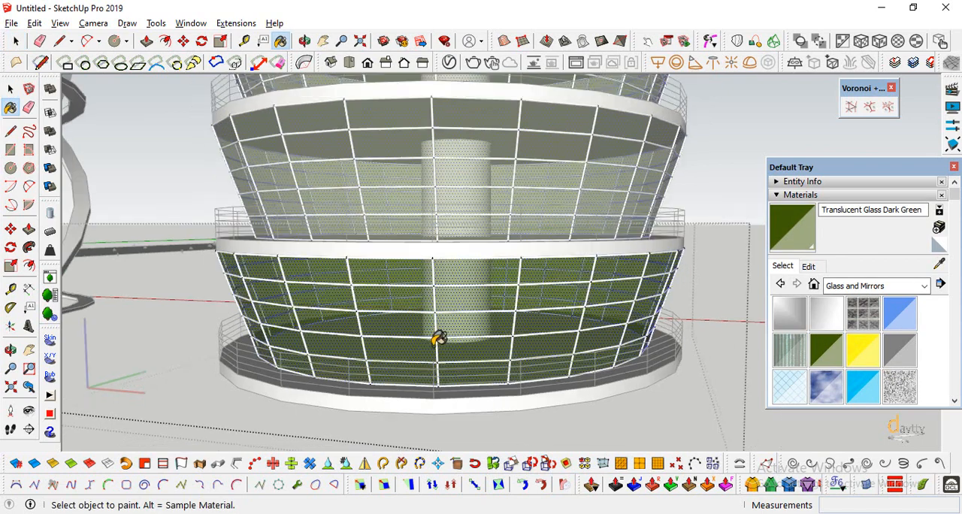
Convert the railing lines into grouped tubes 0.05 m in diameter with Lines to Tubes, and leave the floor component.
left_click(11, 88)
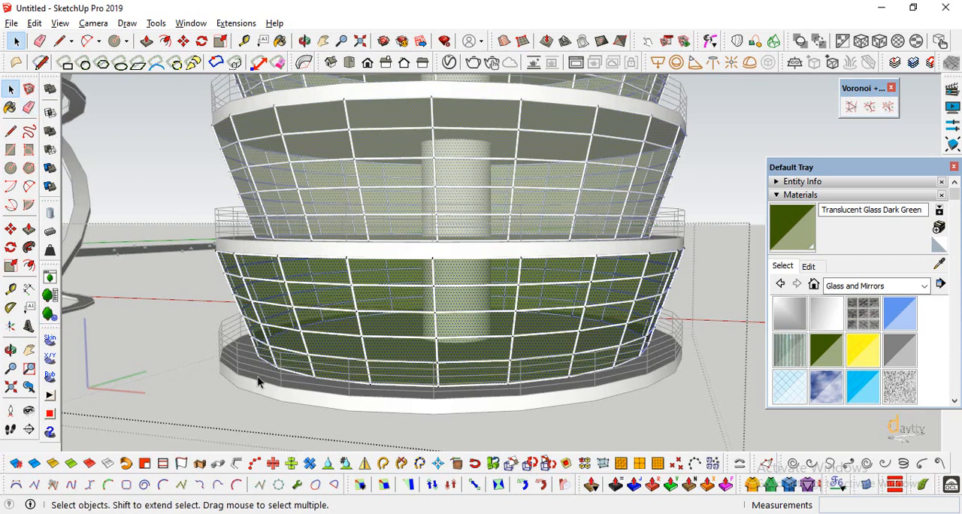
left_click(238, 366)
double_click(239, 367)
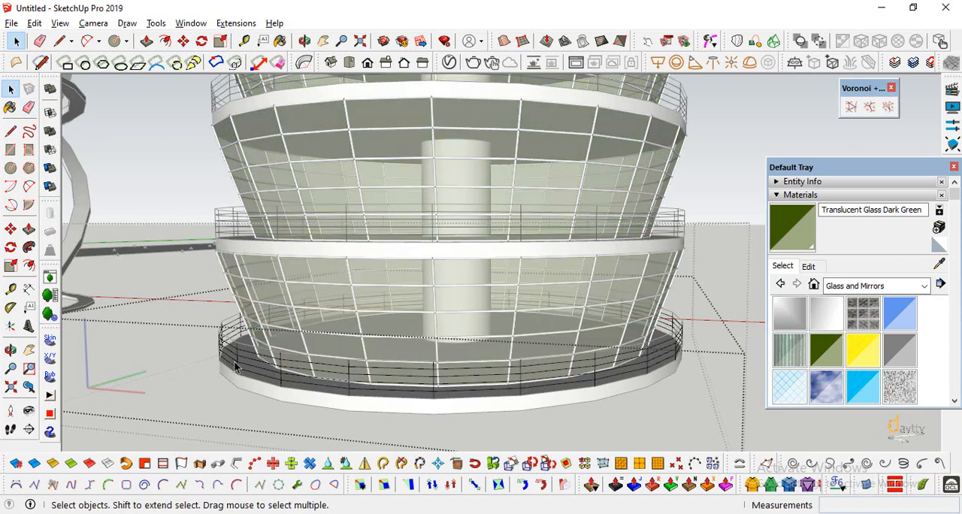
left_click(151, 431)
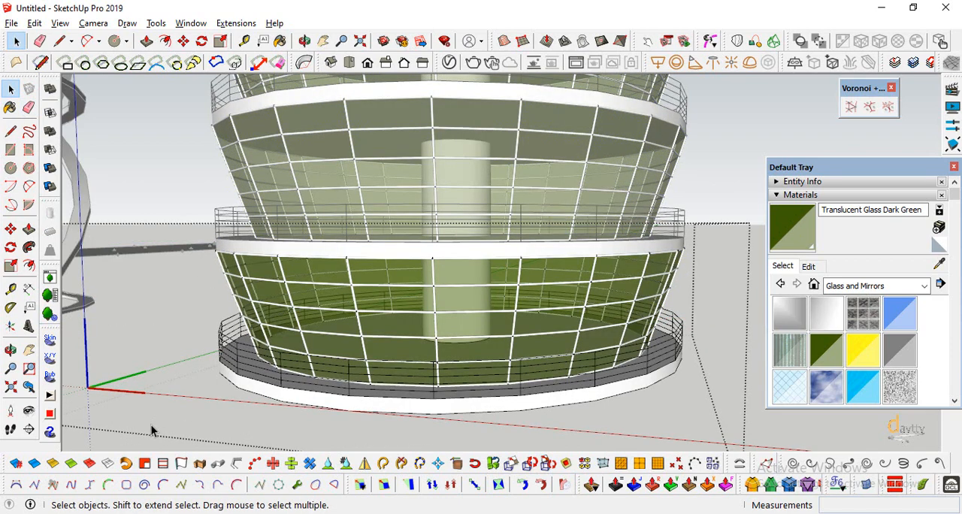
double_click(240, 365)
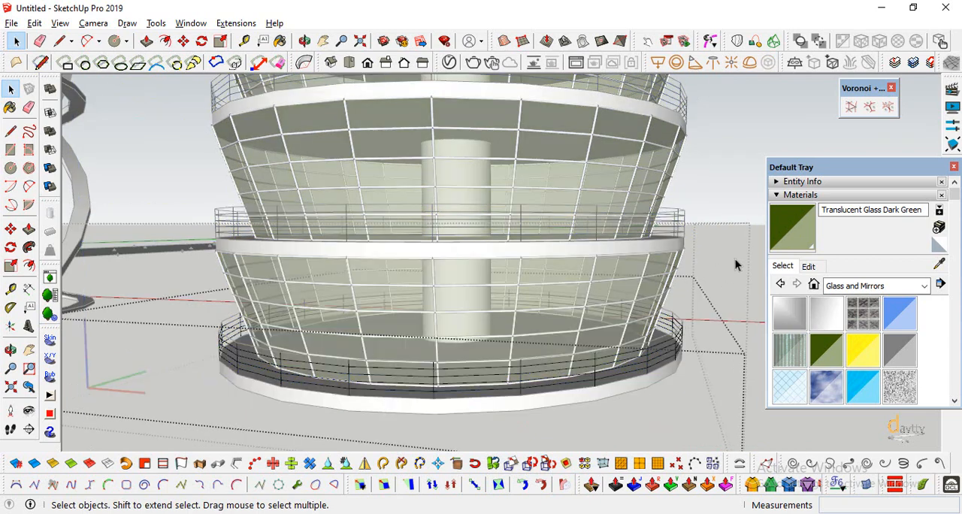
left_click(253, 386)
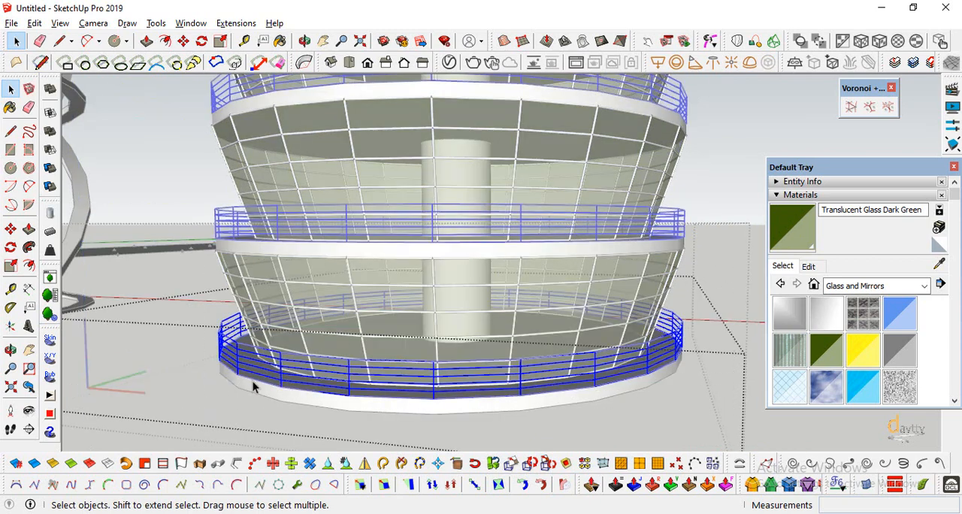
left_click(235, 464)
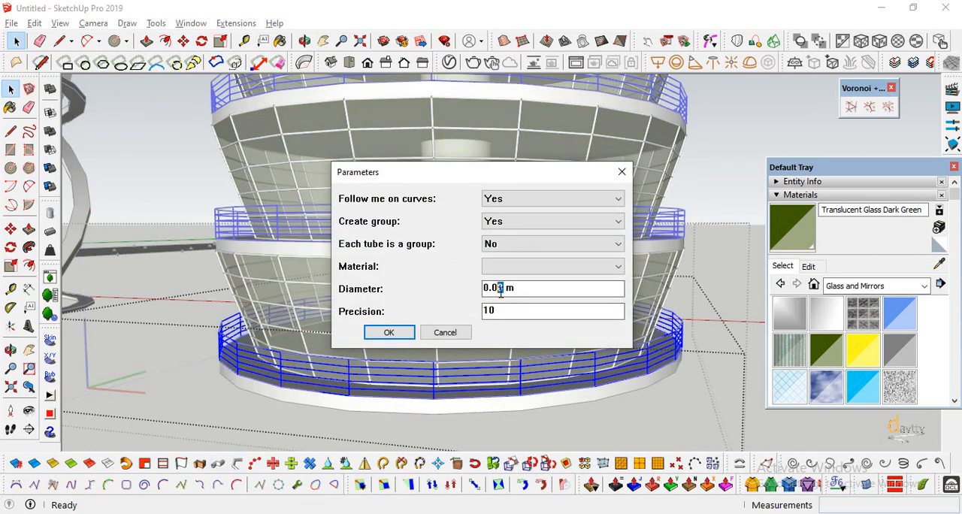
left_click(389, 332)
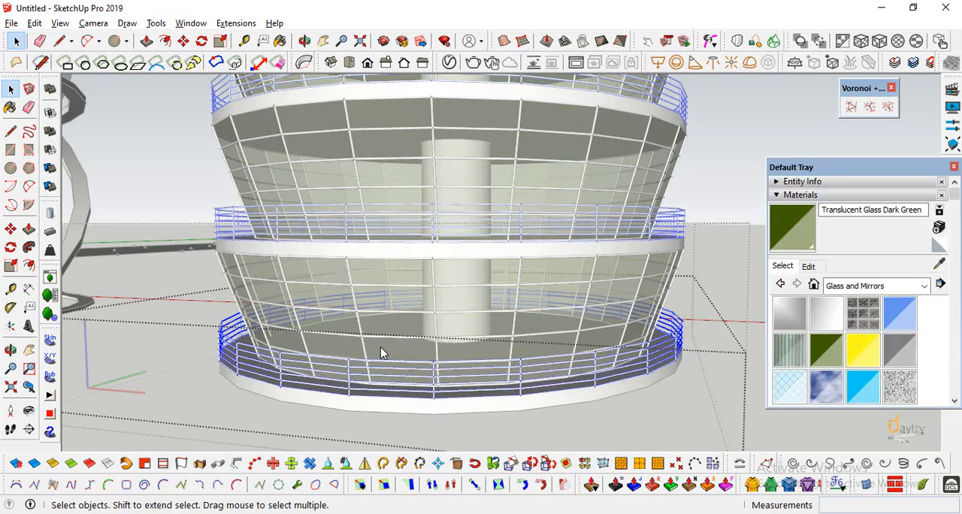
scroll(406, 386, "down", 10)
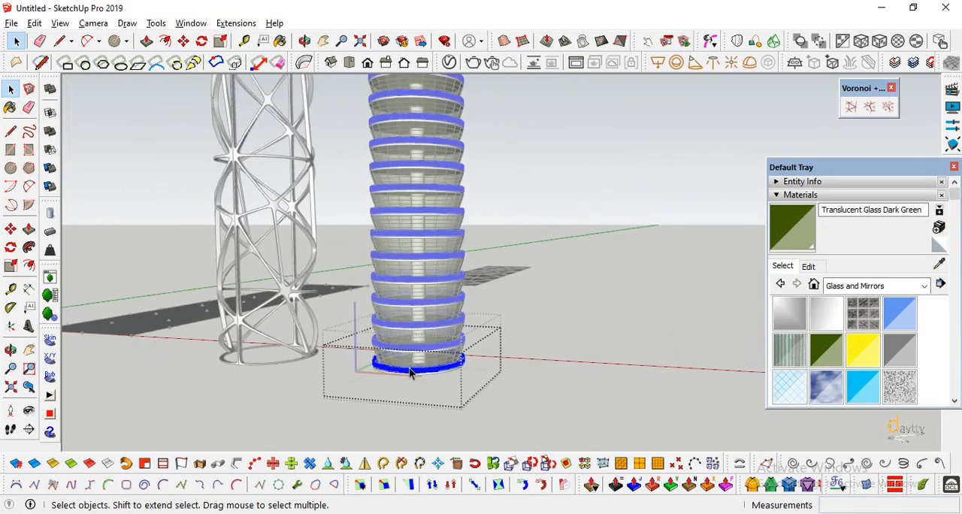
left_click(581, 336)
scroll(482, 389, "down", 1)
left_click(549, 349)
scroll(498, 373, "down", 2)
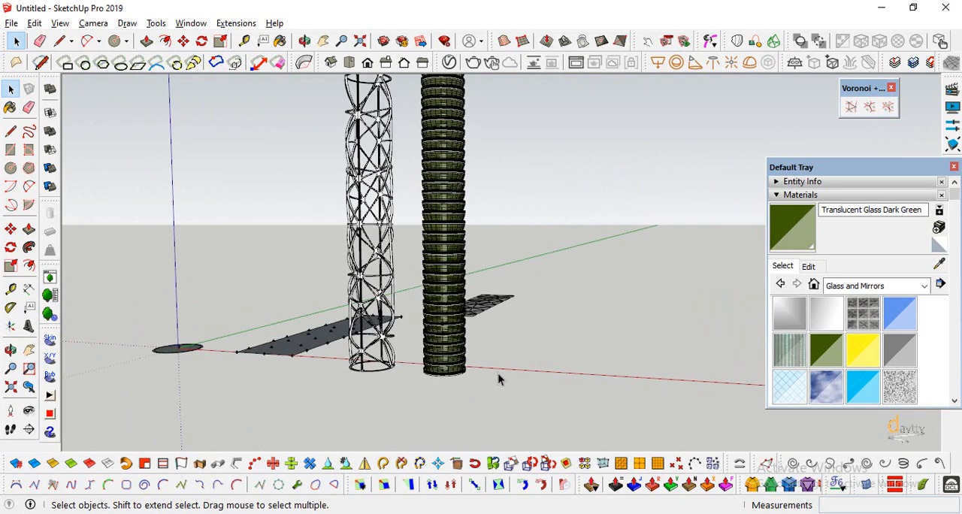
Copy the Voronoi shell about 40.7 m across so that it wraps around the stack of circular floors.
scroll(423, 363, "up", 5)
scroll(540, 402, "down", 3)
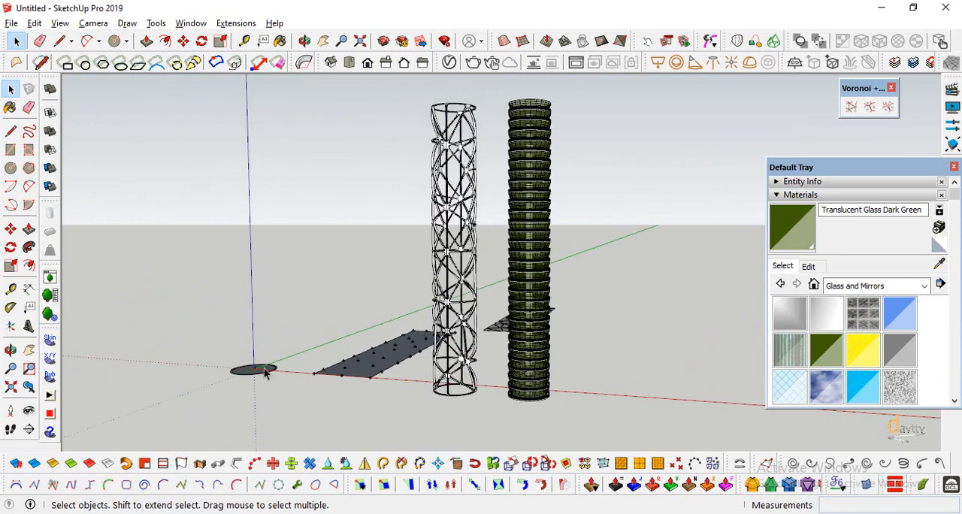
left_click(10, 350)
left_click_drag(559, 333, 618, 366)
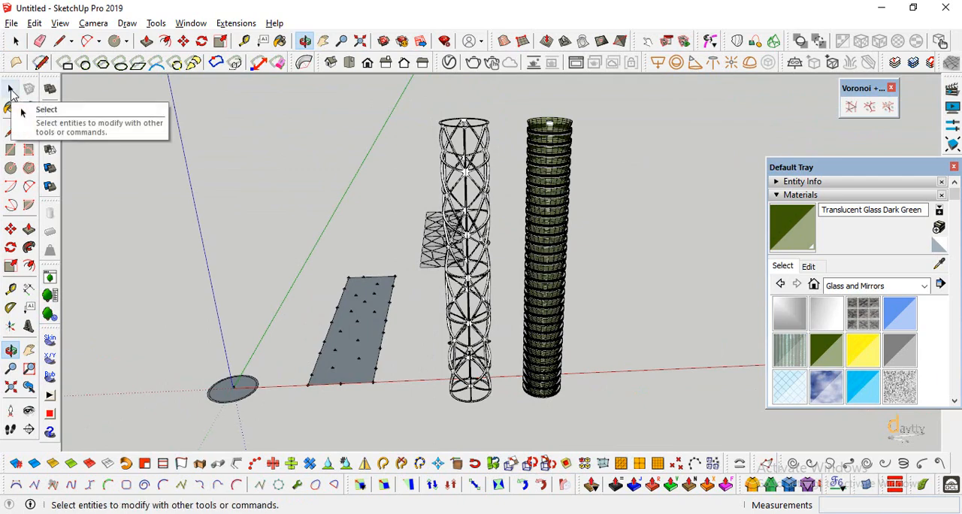
scroll(393, 415, "up", 8)
key("space")
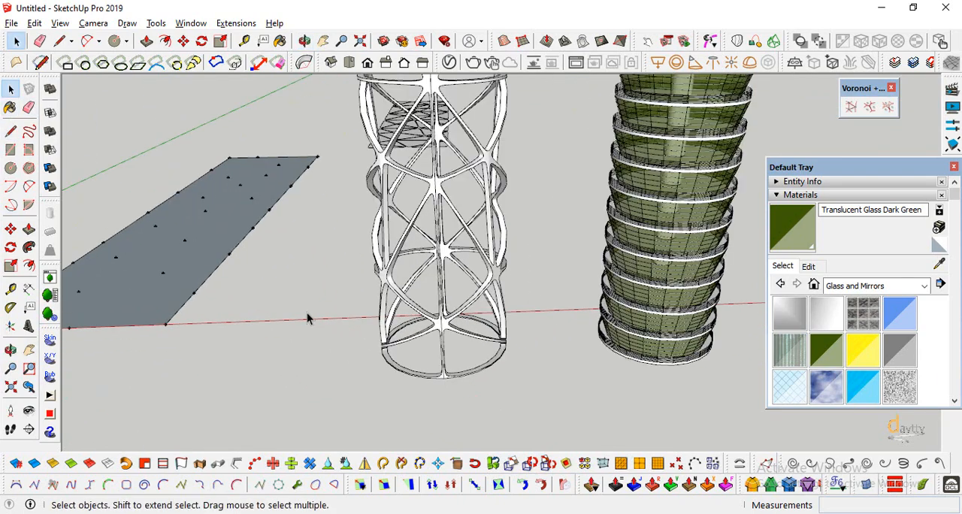
left_click(463, 376)
scroll(591, 355, "up", 1)
left_click(11, 351)
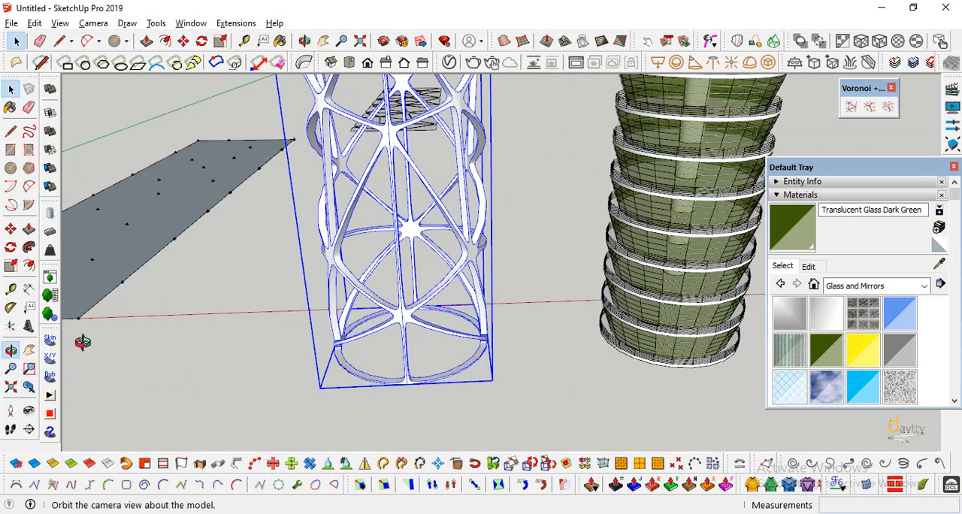
left_click_drag(574, 267, 63, 263)
left_click(10, 228)
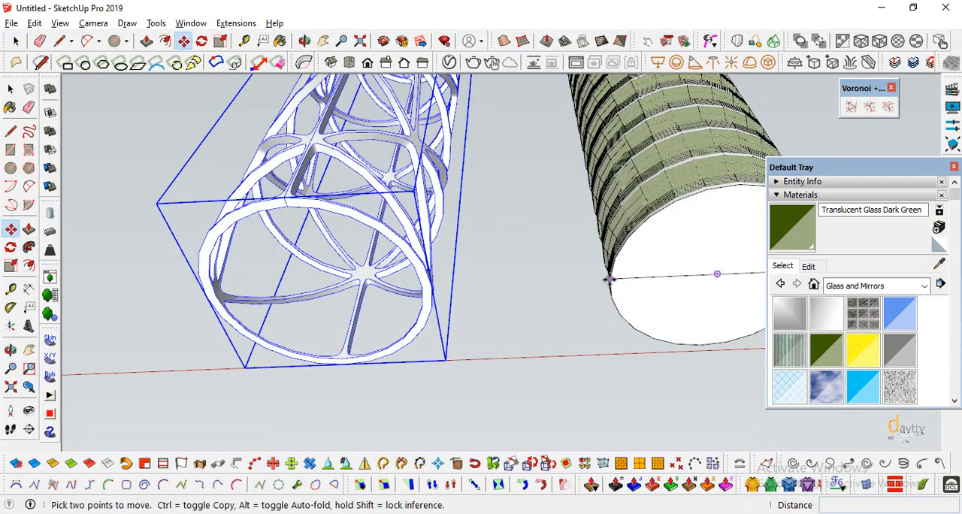
key("ctrl")
left_click(421, 294)
scroll(441, 294, "down", 1)
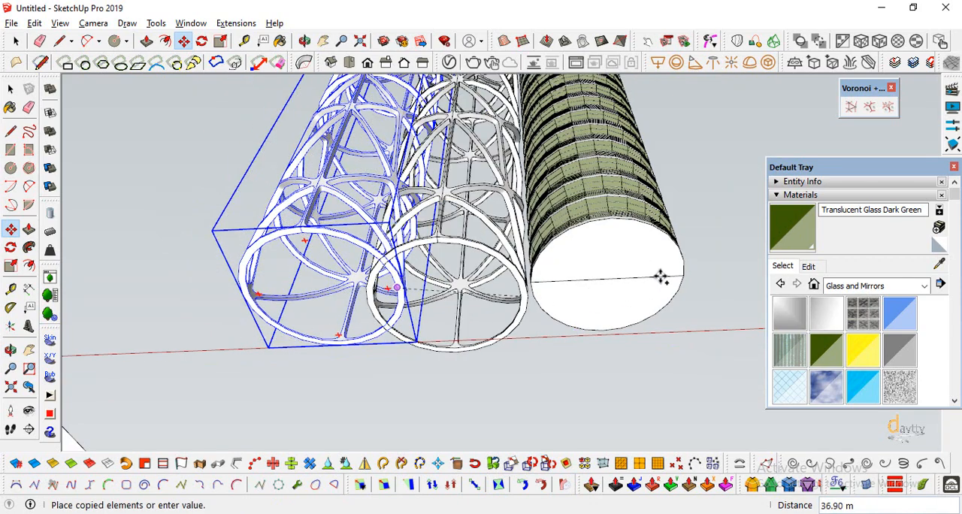
left_click(682, 276)
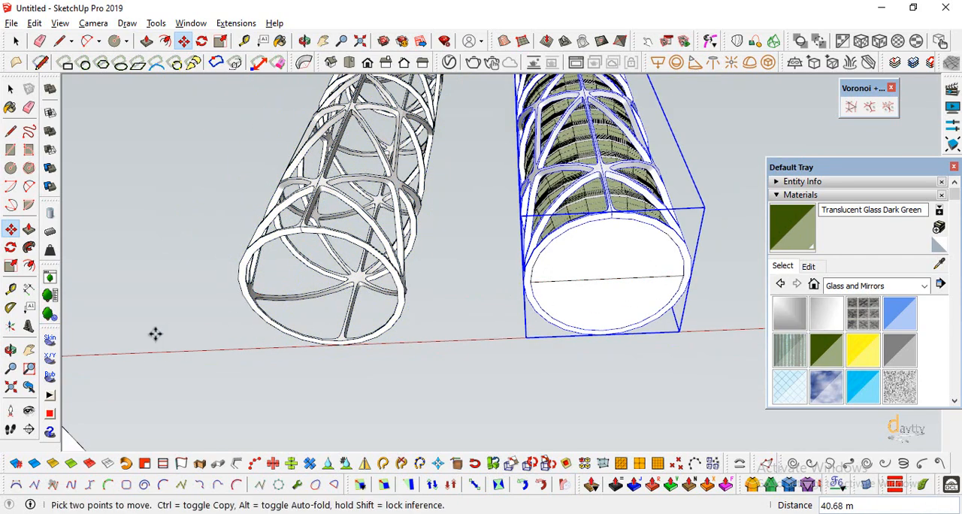
Explode the topmost floor component of the shell-wrapped tower.
left_click(9, 352)
left_click_drag(481, 271, 510, 388)
scroll(511, 381, "down", 5)
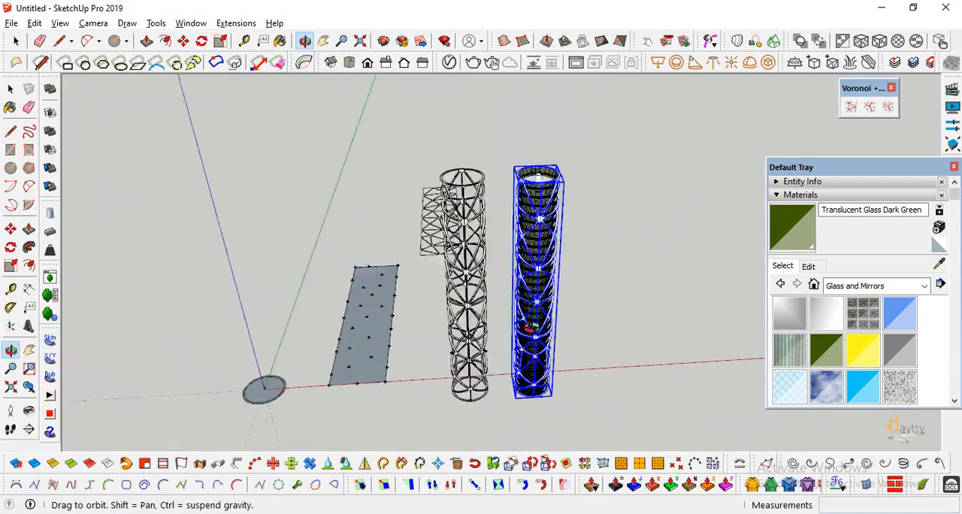
scroll(553, 176, "up", 4)
scroll(553, 176, "up", 8)
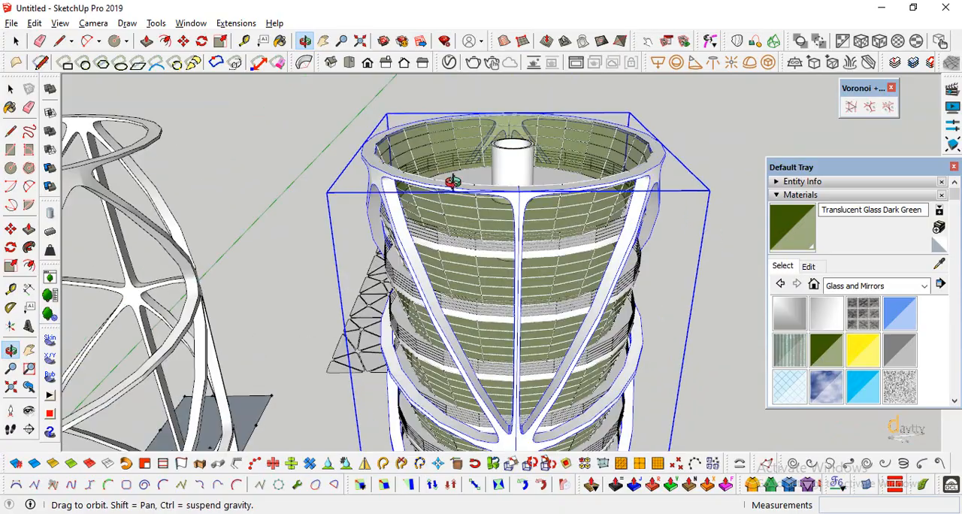
left_click_drag(434, 181, 423, 232)
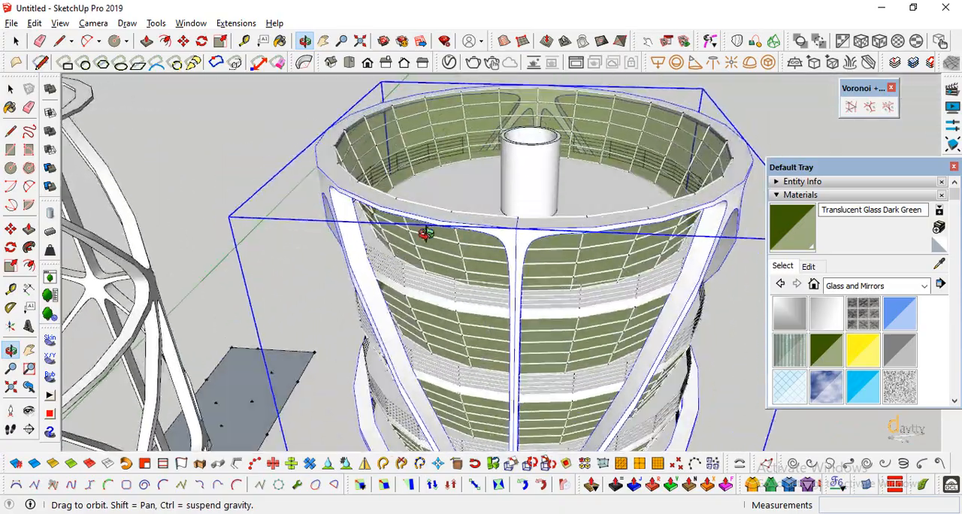
left_click(10, 90)
left_click(10, 90)
left_click(443, 246)
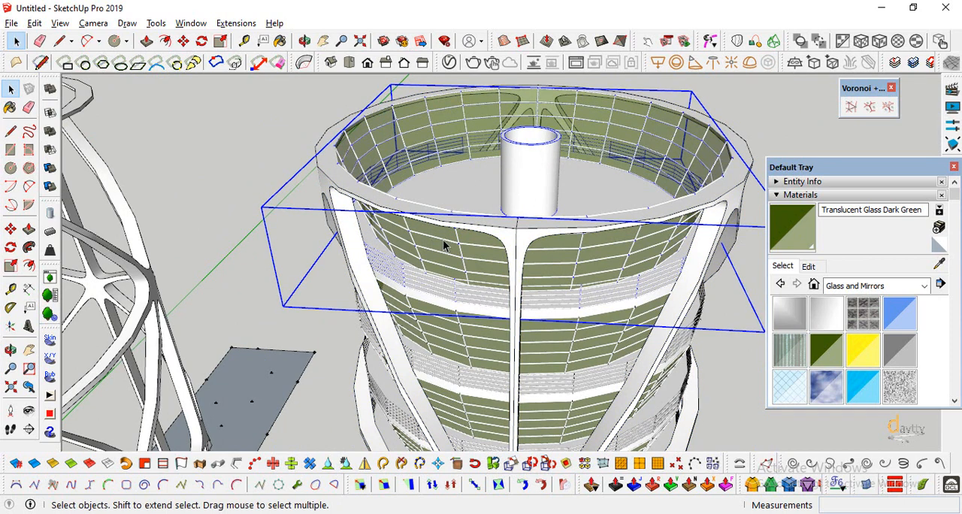
right_click(444, 245)
left_click(485, 107)
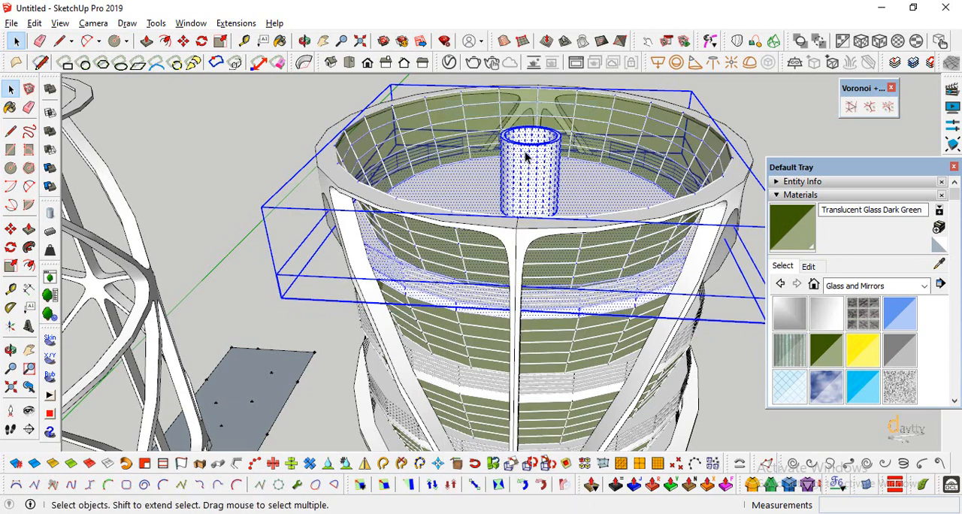
Delete the glazed green facade group around the exploded topmost floor, keeping the slab, railing and central core.
left_click(414, 238)
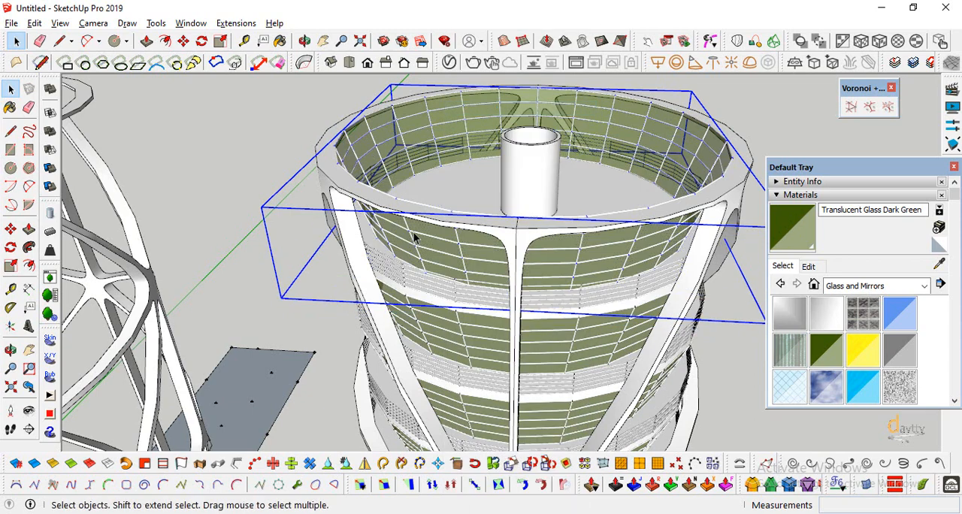
key("Delete")
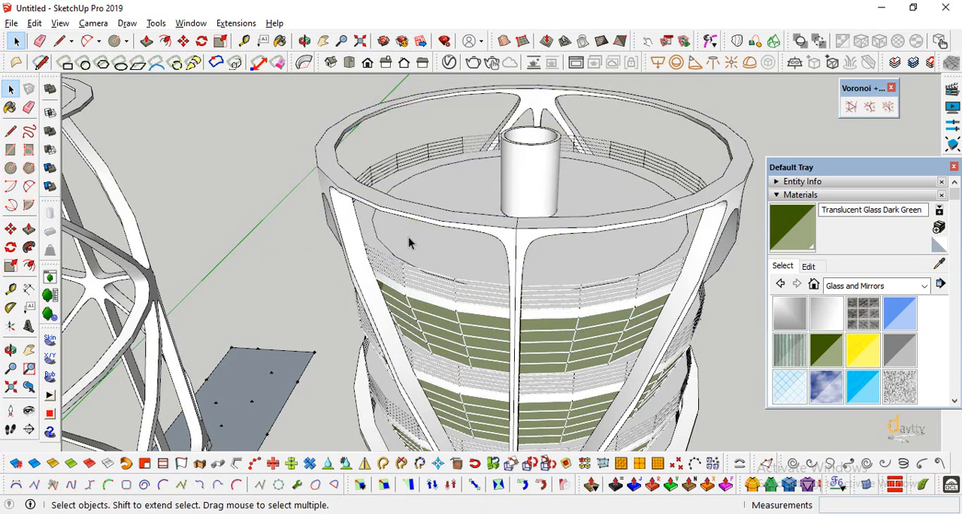
Lower the top ring face of the central core cylinder on the topmost floor by 1.50 m with Push/Pull.
scroll(566, 146, "up", 5)
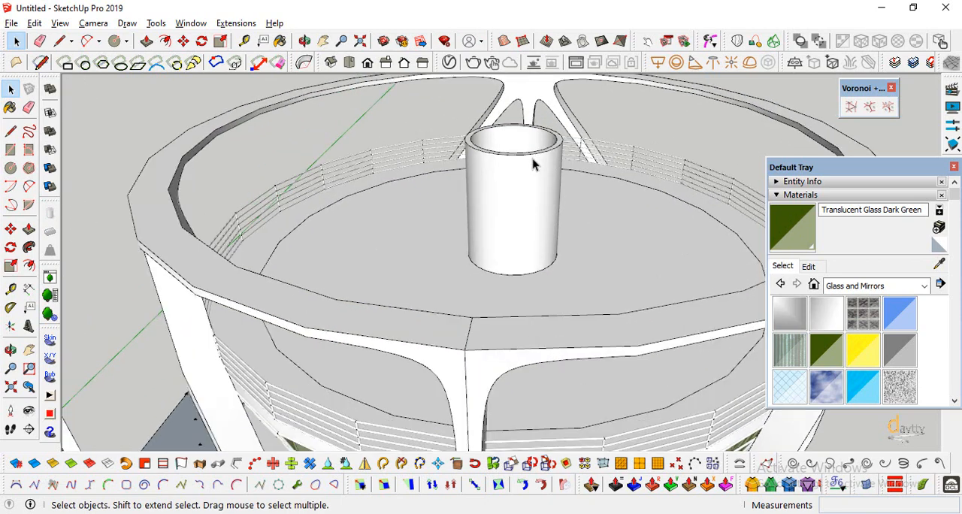
left_click(533, 166)
left_click(347, 148)
left_click(29, 229)
left_click(469, 146)
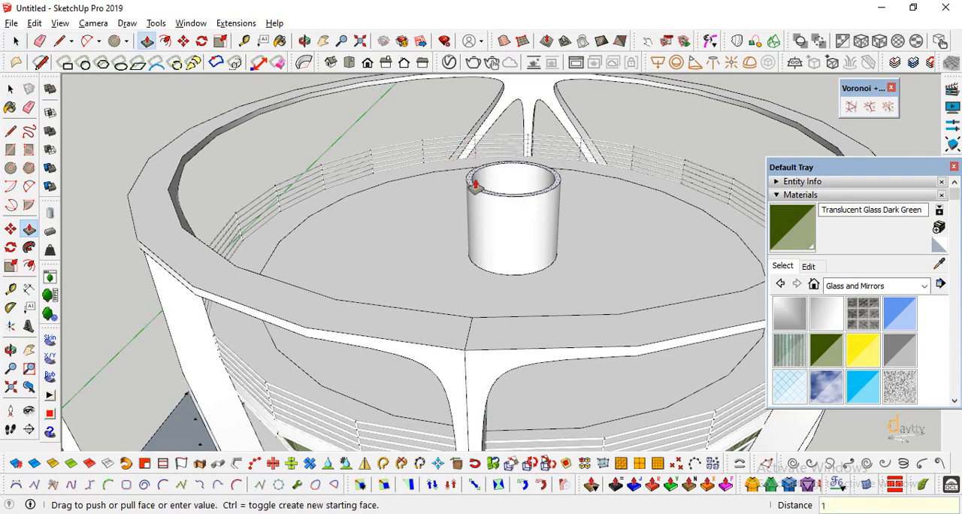
left_click(476, 180)
scroll(447, 182, "down", 4)
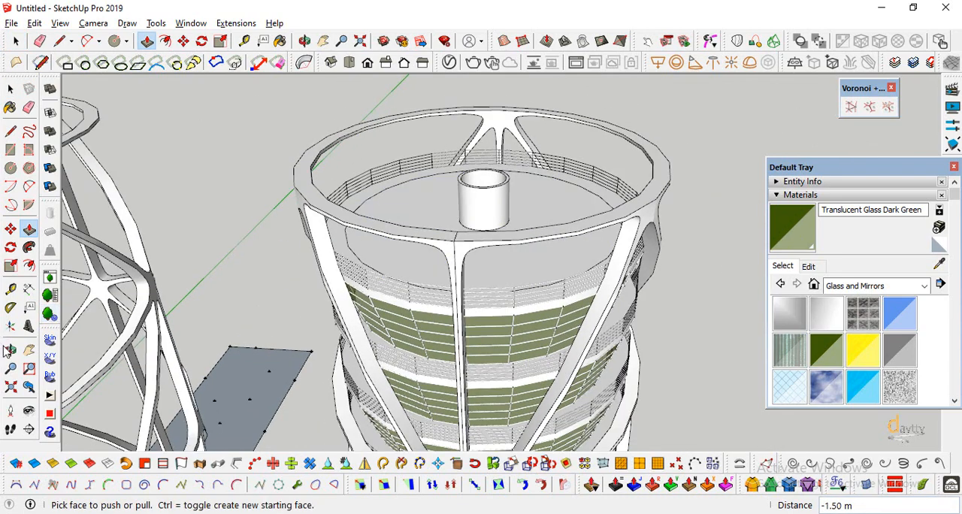
Examine the shell-wrapped tower from all sides, including its open rooftop, railings, facade bands and base.
left_click_drag(354, 314, 466, 154)
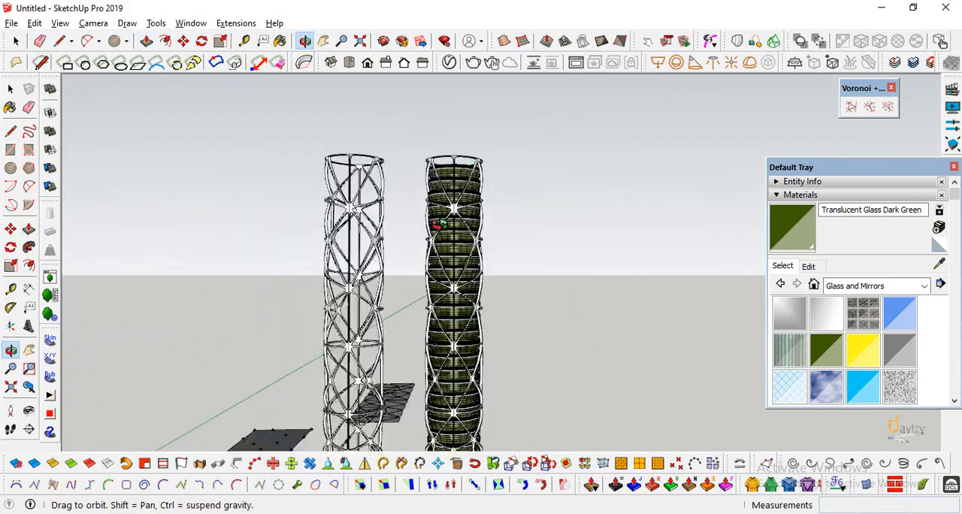
left_click_drag(439, 223, 487, 311)
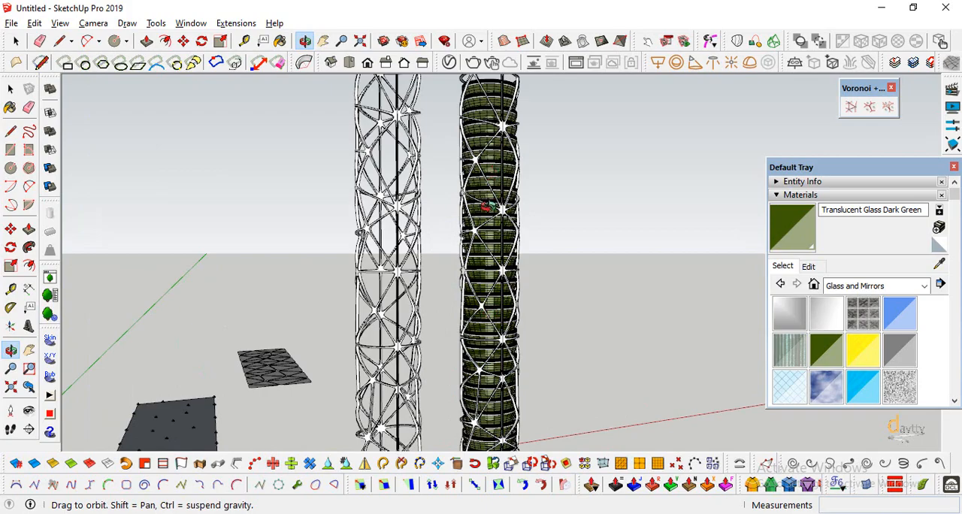
scroll(498, 84, "up", 8)
left_click_drag(477, 122, 321, 151)
scroll(456, 118, "down", 10)
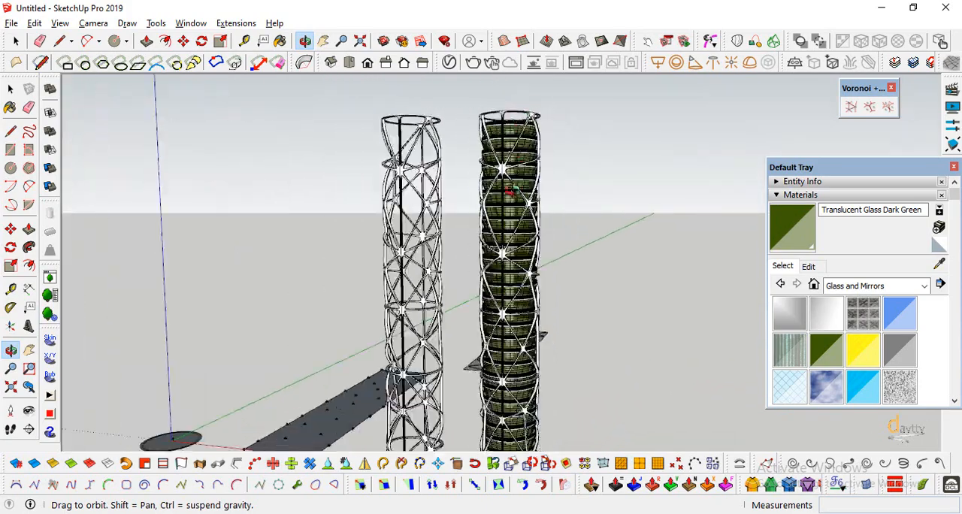
left_click_drag(498, 226, 327, 308)
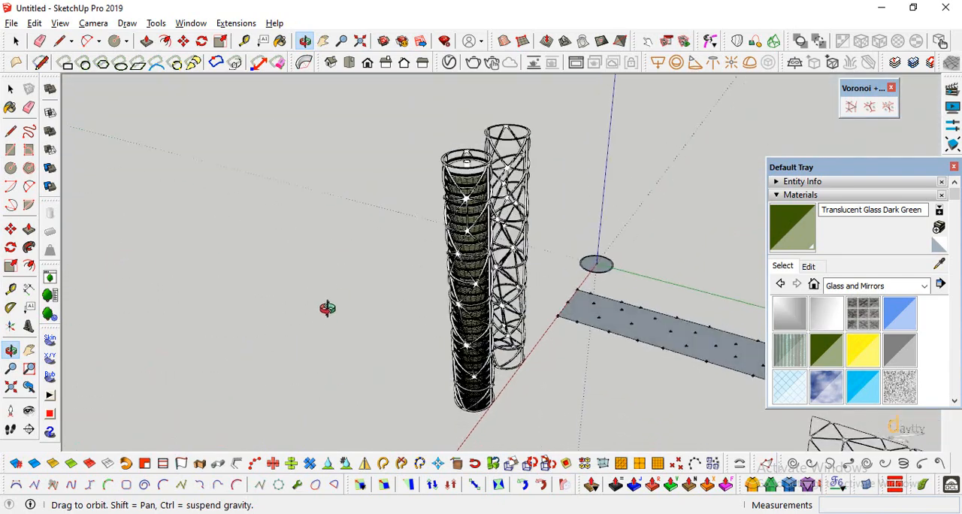
left_click_drag(403, 265, 257, 190)
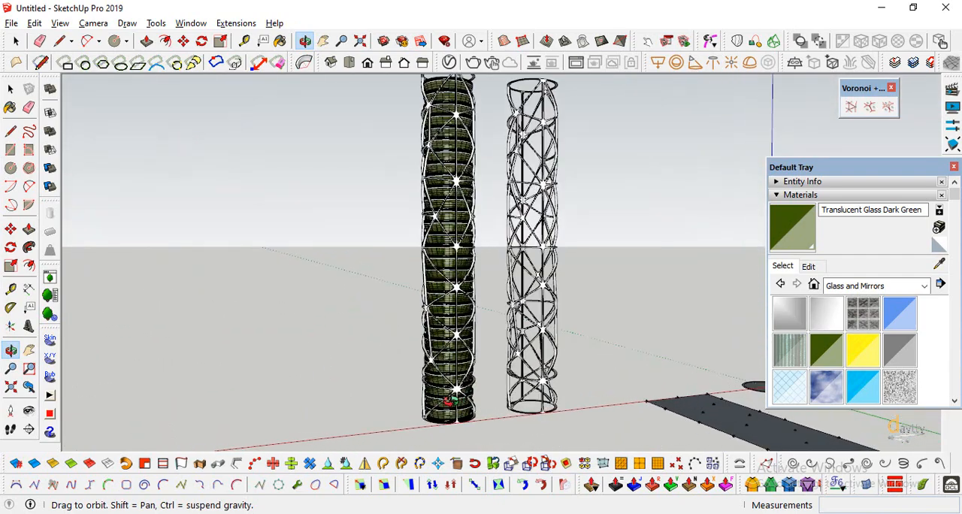
left_click_drag(444, 403, 519, 346)
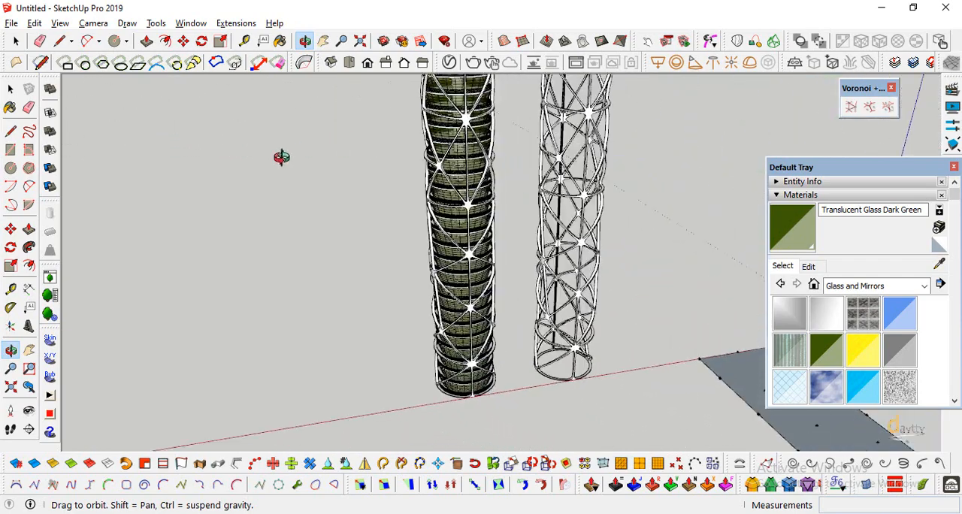
left_click_drag(345, 308, 400, 359)
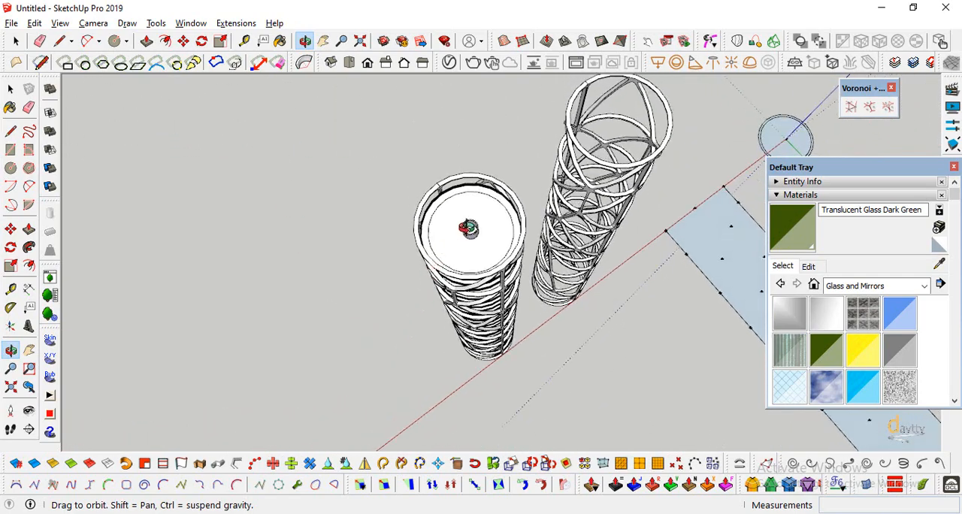
left_click_drag(470, 252, 466, 185)
scroll(459, 188, "up", 10)
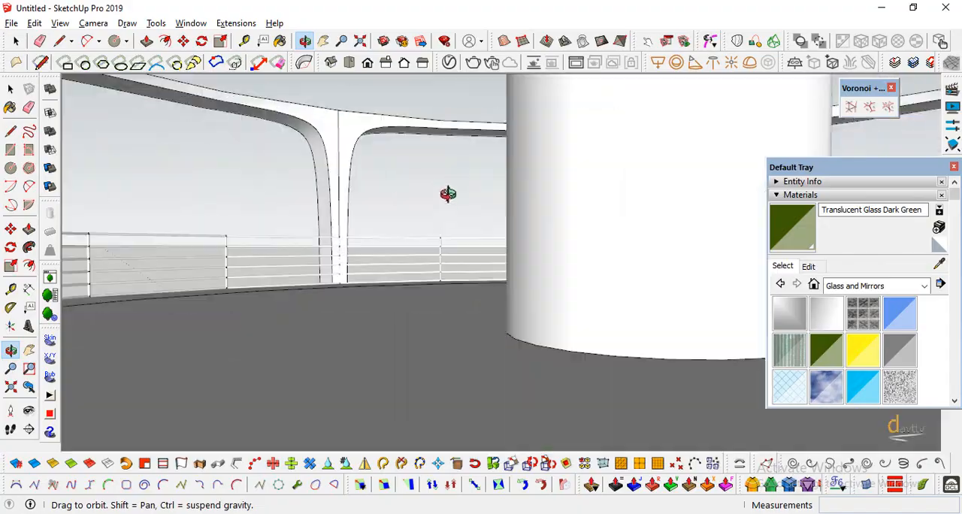
scroll(445, 213, "down", 10)
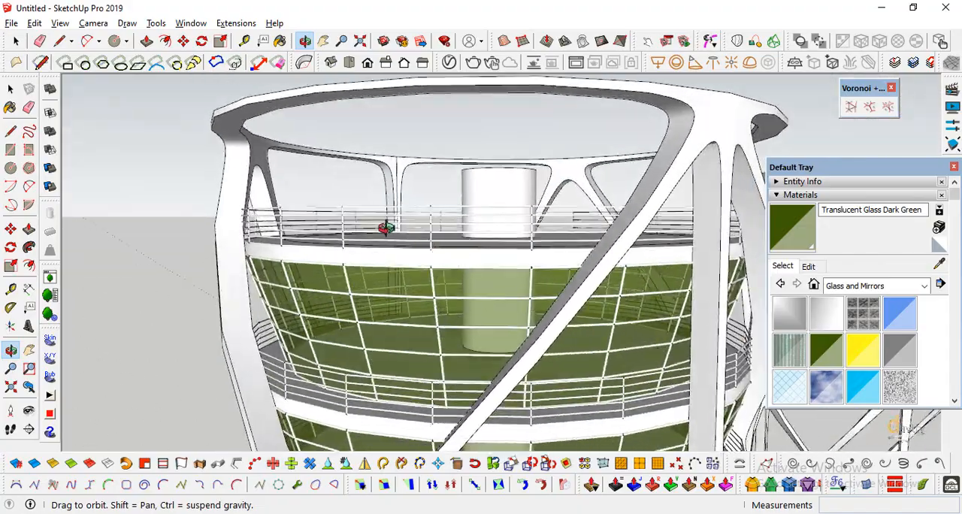
scroll(406, 175, "down", 8)
scroll(416, 265, "up", 10)
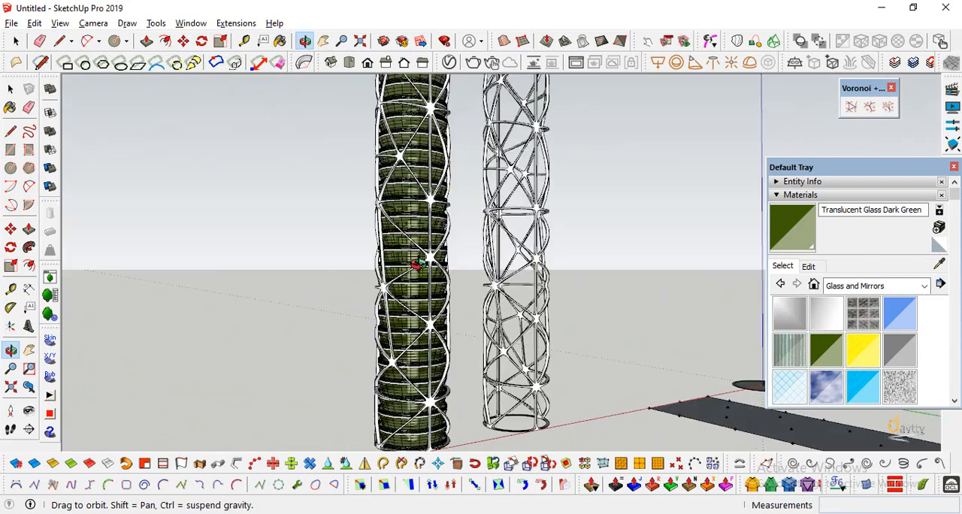
left_click_drag(418, 263, 255, 316)
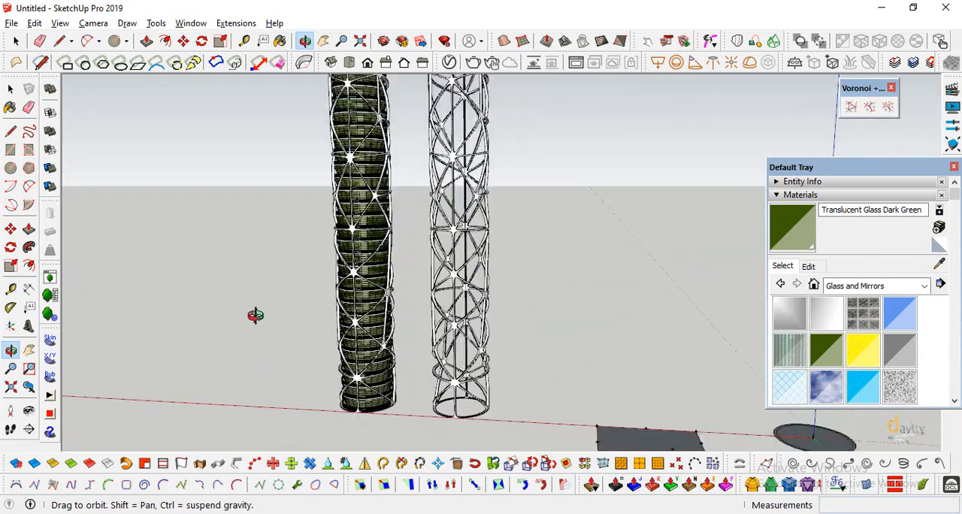
scroll(256, 316, "down", 2)
left_click_drag(483, 388, 412, 332)
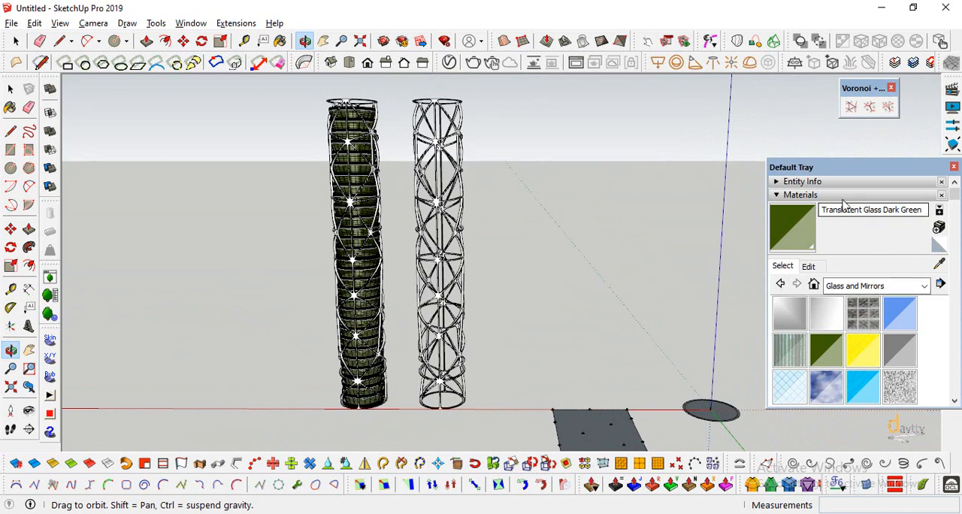
Collapse the material settings and turn on shadows for the towers.
left_click(841, 199)
left_click(800, 250)
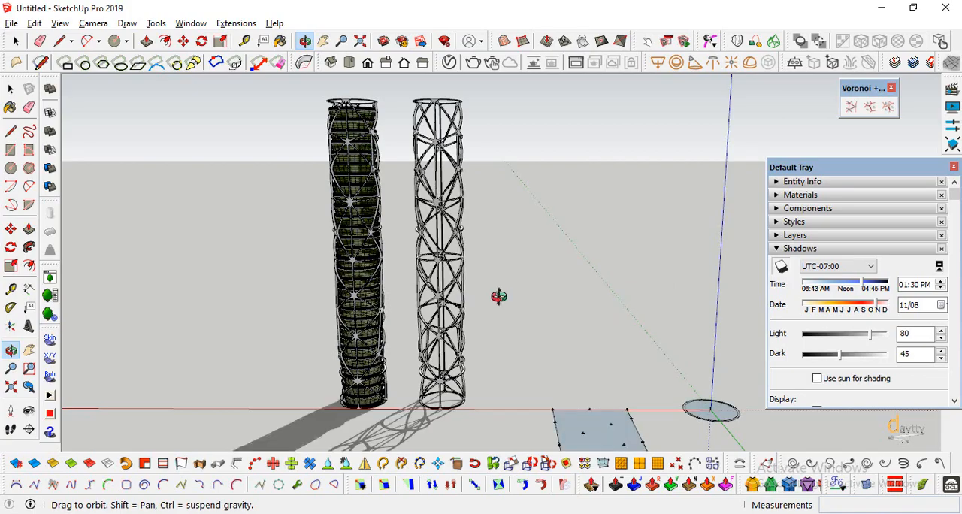
left_click_drag(515, 354, 548, 321)
scroll(540, 323, "up", 6)
middle_click_drag(530, 324, 555, 284)
middle_click_drag(526, 315, 528, 134)
scroll(514, 133, "down", 5)
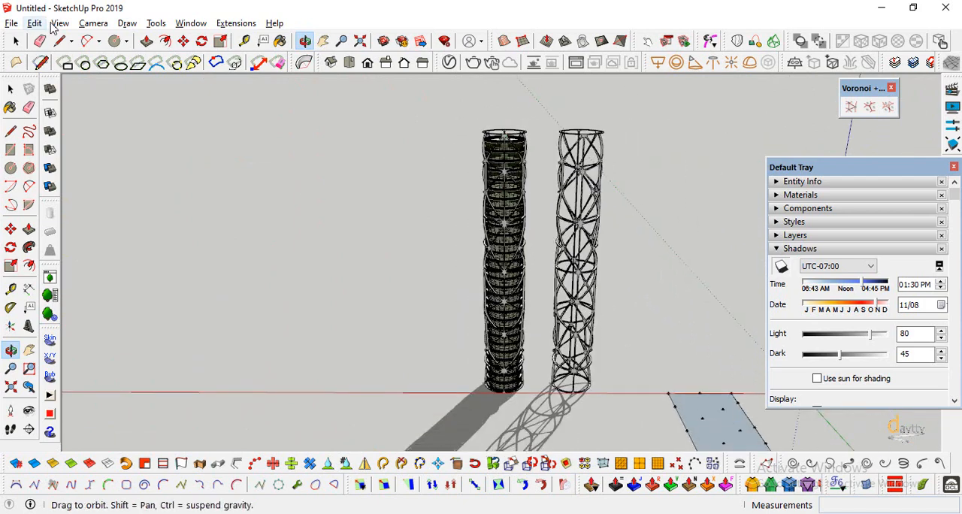
Turn off the display of edges in the edge style so the towers show only shaded faces.
left_click(93, 25)
mouse_move(63, 24)
left_click(293, 226)
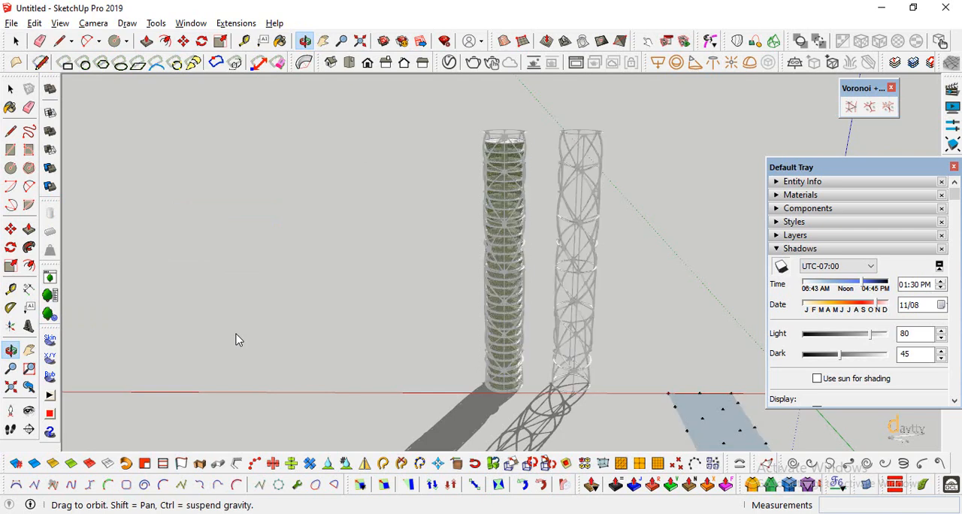
scroll(510, 218, "up", 8)
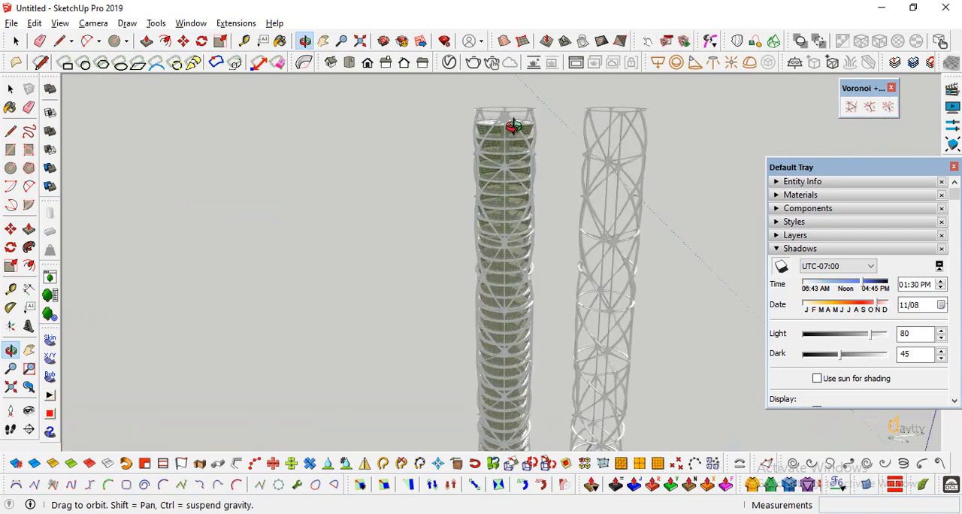
middle_click_drag(518, 165, 296, 268)
left_click_drag(295, 268, 244, 205)
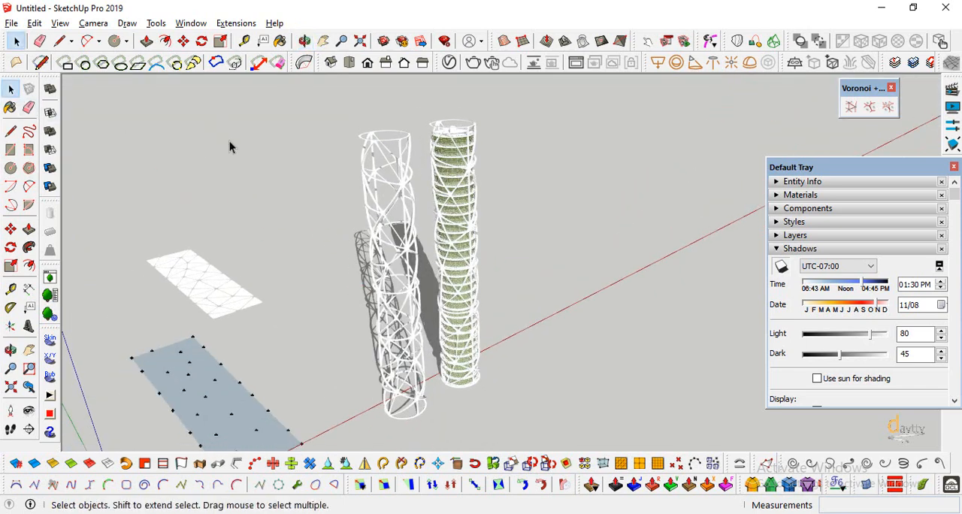